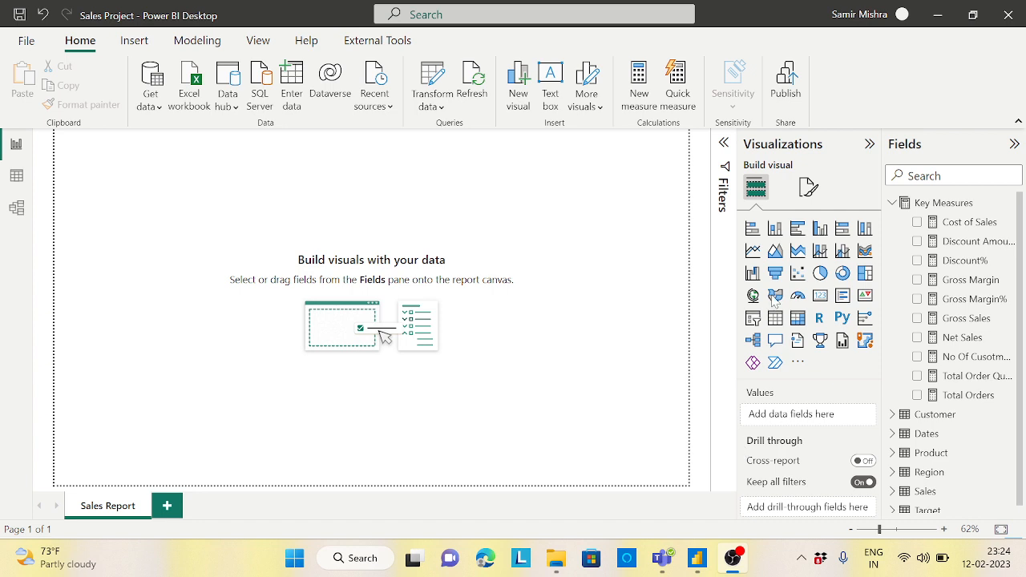
- Open a blank Notepad document and maximize its window
click(697, 561)
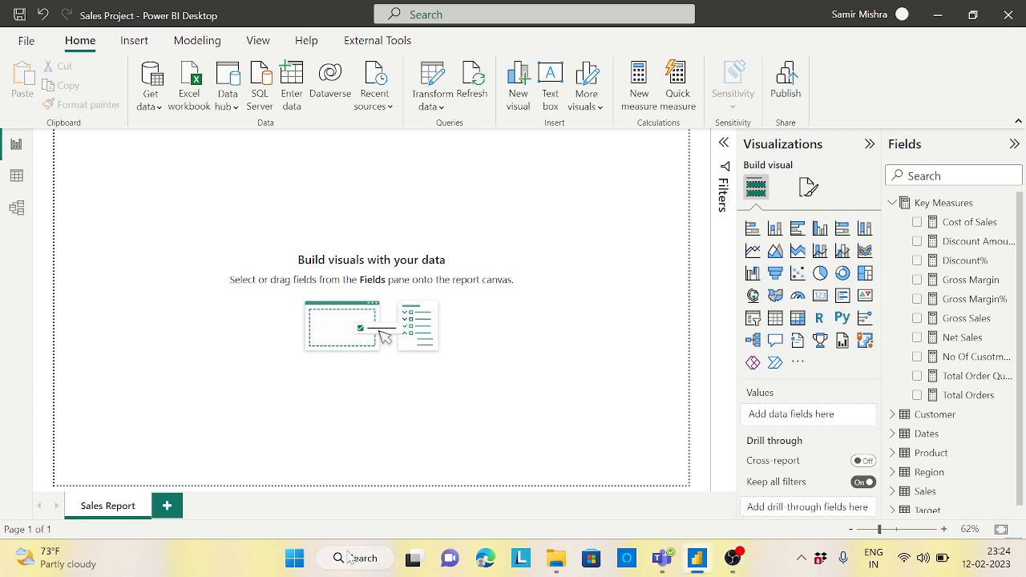
click(351, 558)
text(not)
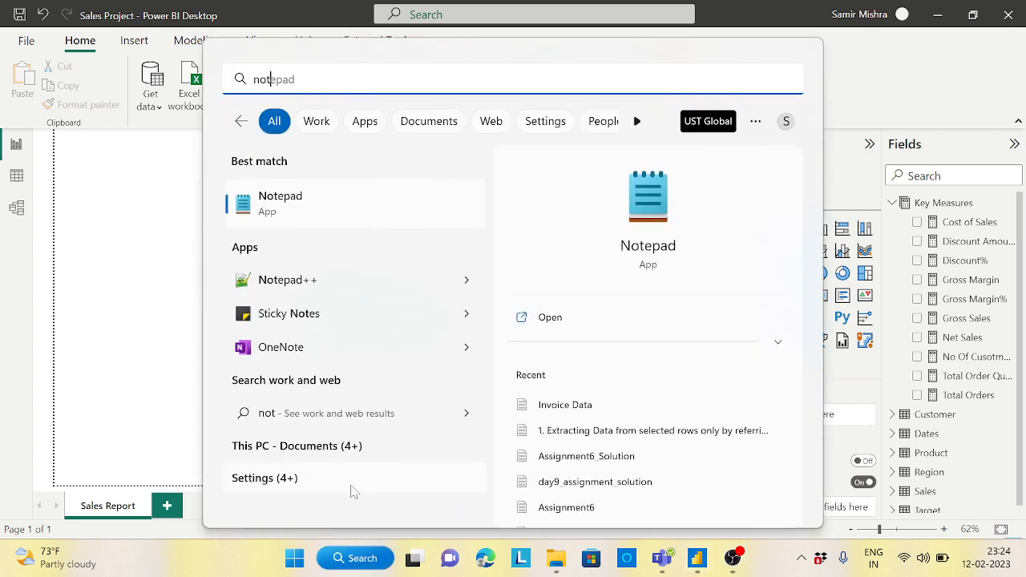
click(300, 201)
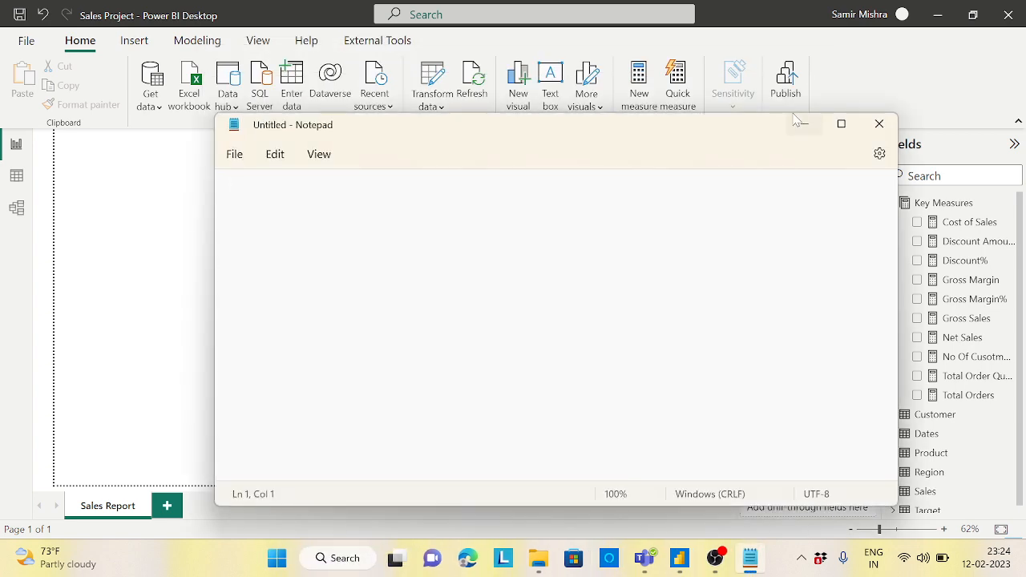
click(841, 123)
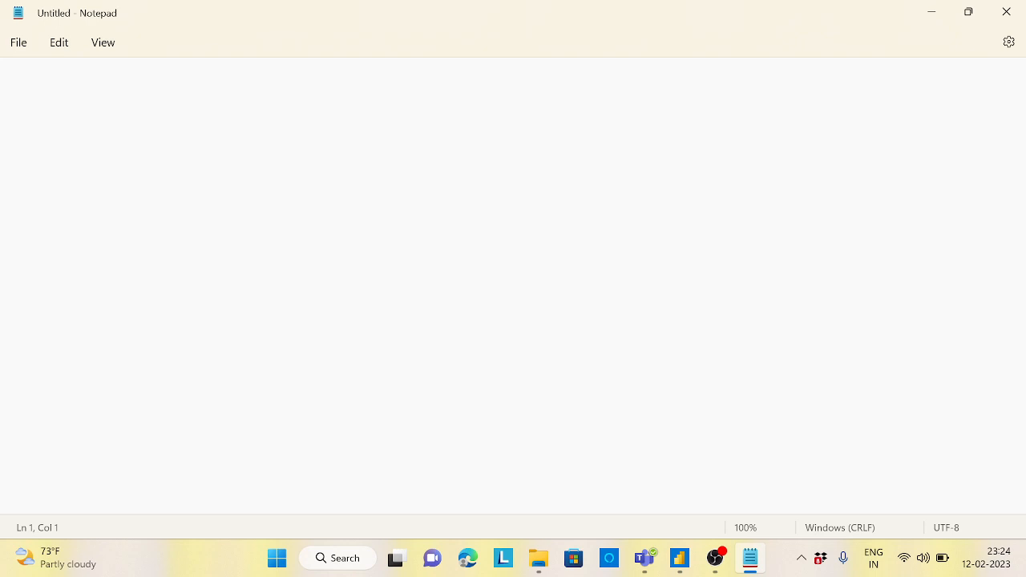
- Write the heading "Dashboard Design:=" at the start of the blank note
text(1.)
key(BackSpace)
key(BackSpace)
text(Dashb)
key(BackSpace)
key(BackSpace)
key(BackSpace)
key(BackSpace)
key(BackSpace)
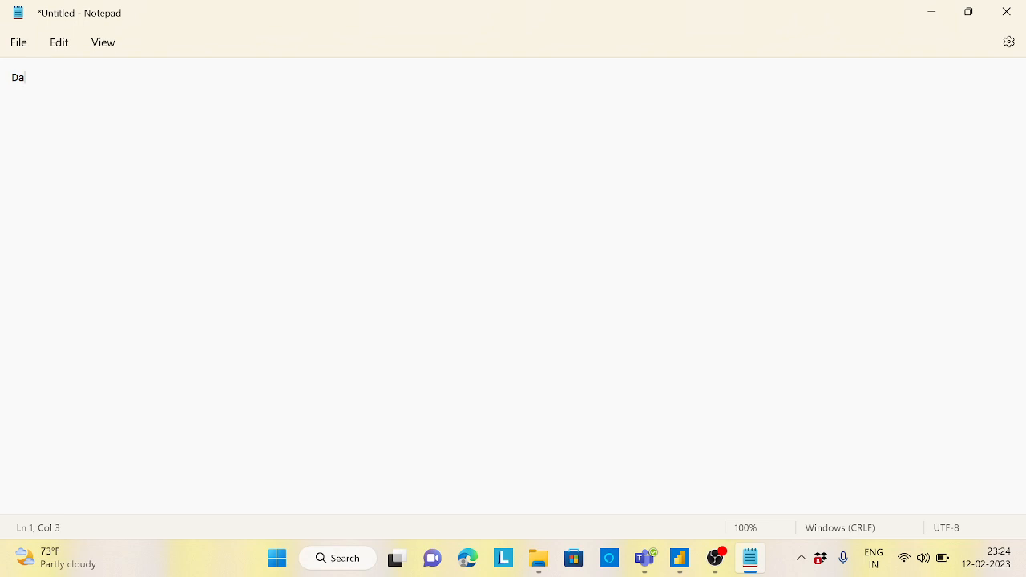
text(Dashboard Design:=)
key(Return)
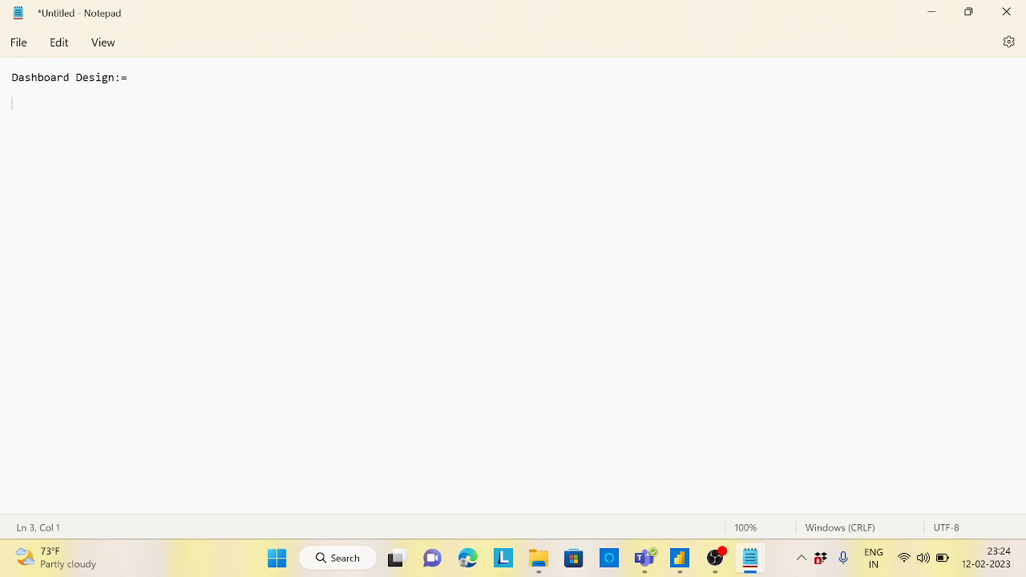
- Add the first list item, "1. Be concerned on the Design", below the heading
text(1.)
text( Be conc)
text(erns)
key(BackSpace)
text(ed on the )
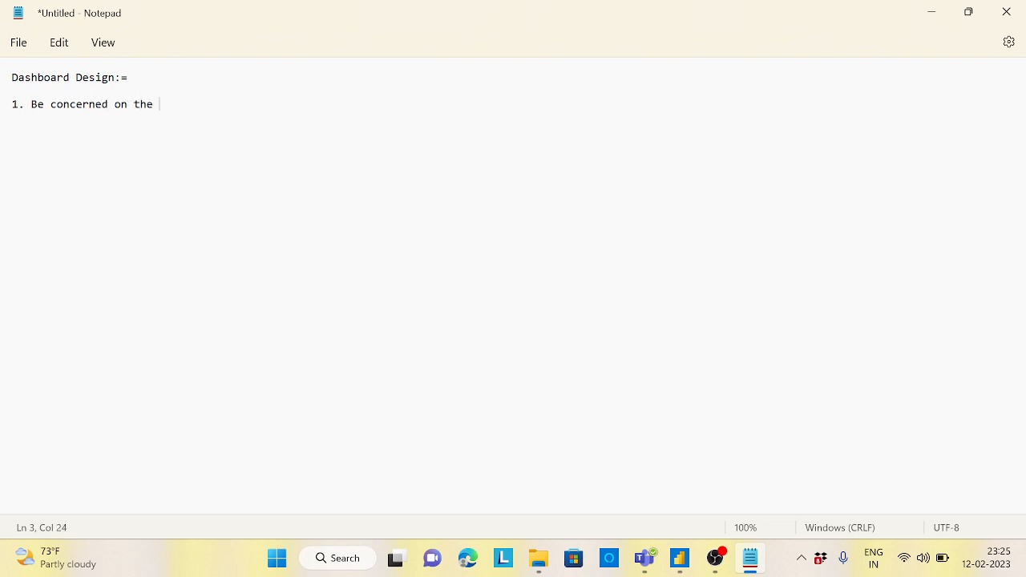
text(Design)
key(Return)
key(Return)
- Add the second list item, "2. Identify the Audience", with a blank line after it
text(2. Identify teh )
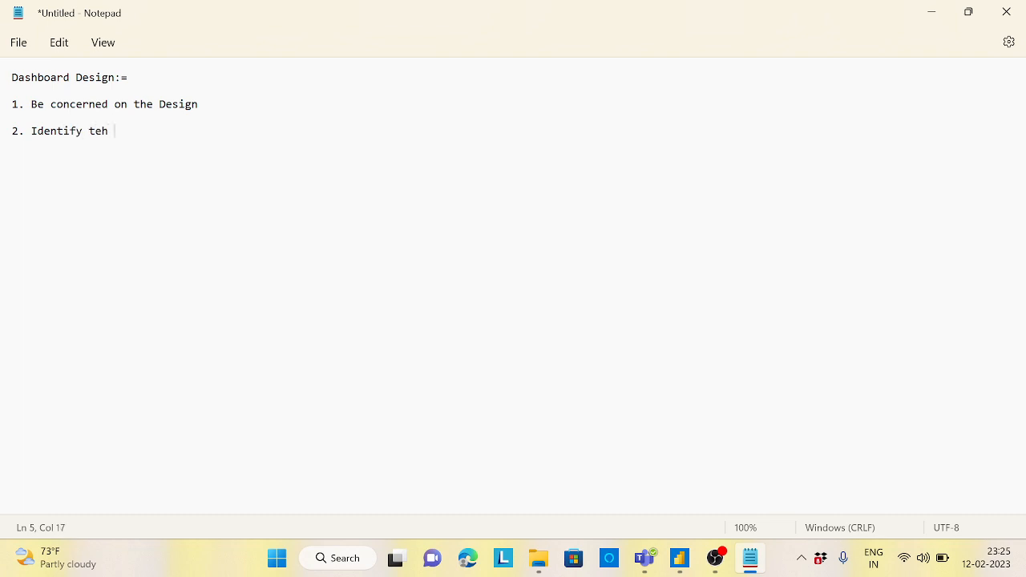
text(s)
key(BackSpace)
key(BackSpace)
key(BackSpace)
key(BackSpace)
text(he Audience)
key(Return)
key(Return)
- Add the third list item, "3. Draw the Sketch", and glance at the empty Power BI report page before returning to Notepad
text(3. Drup t)
key(BackSpace)
key(BackSpace)
key(BackSpace)
key(BackSpace)
text(aw the )
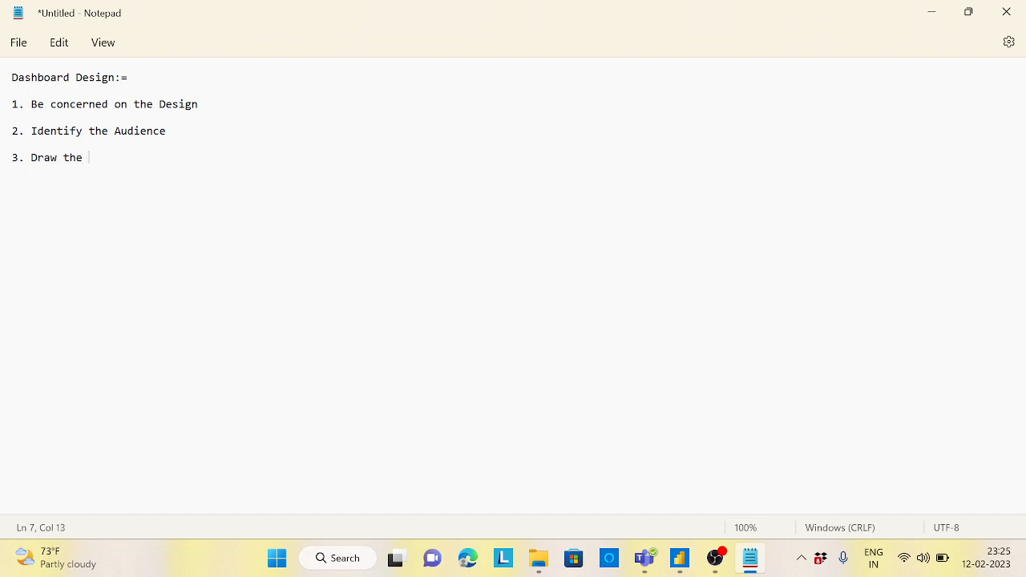
text(Sket)
key(BackSpace)
text(tch)
click(680, 558)
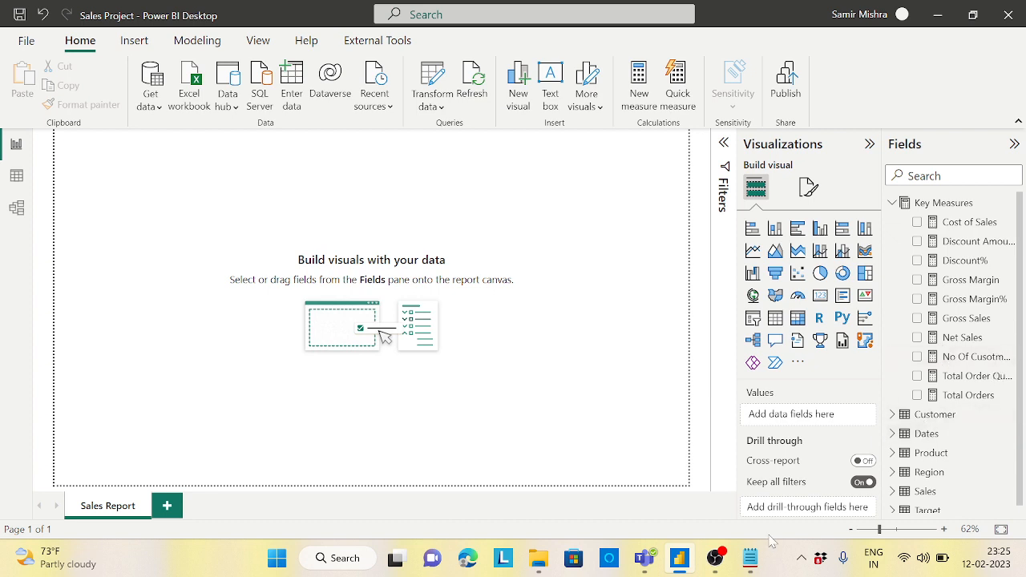
click(750, 559)
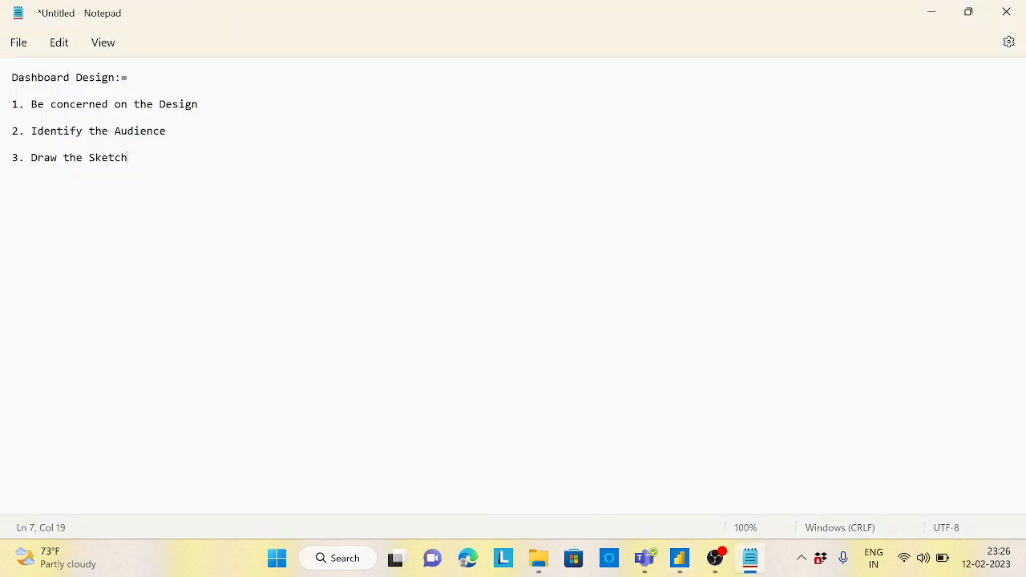
- Add the fourth list item, "4. Theme", separated by blank lines
key(Return)
key(Return)
text(4. Theme)
key(Return)
text(5)
key(BackSpace)
key(Return)
- Add the fifth list item, "5. Backgrounds"
text(5. Bacjk)
key(BackSpace)
key(BackSpace)
text(kfrounds)
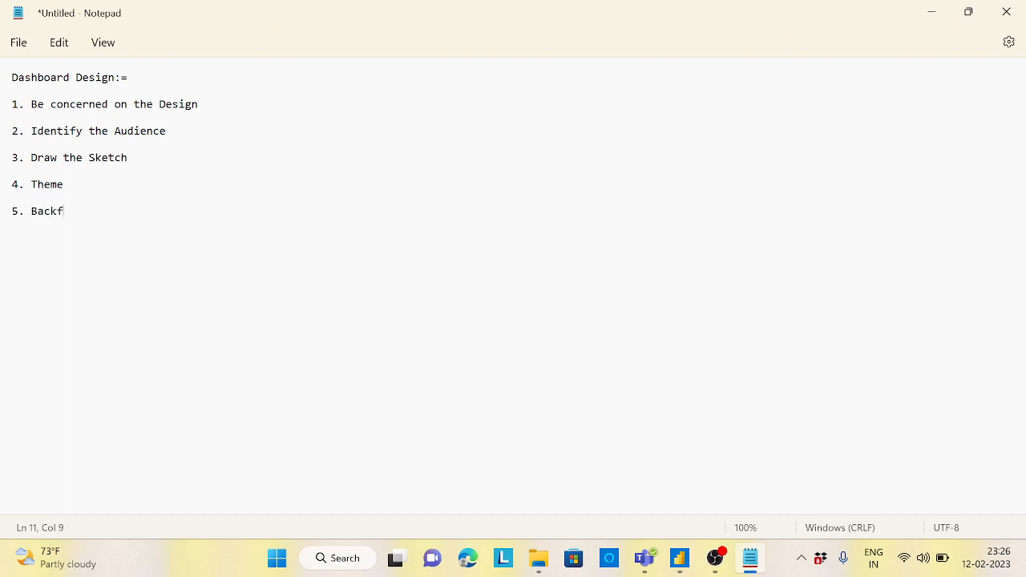
key(BackSpace)
key(BackSpace)
key(BackSpace)
key(BackSpace)
key(BackSpace)
key(BackSpace)
key(BackSpace)
text(grounds)
key(Return)
- Add the list items "6. Icons" and "7. Alignment"
text(6. Icons)
key(Return)
key(Return)
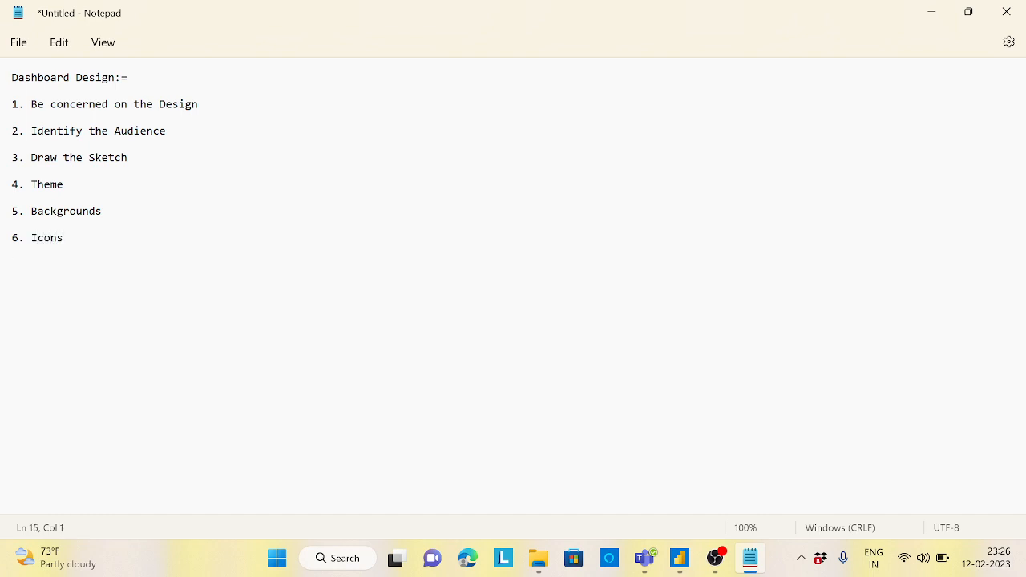
text(7)
text(. Alignment)
key(Return)
- Finish the list with "8. Righ Visuals" and "9. Apply All Features available in Power BI"
text(8. Righ VIs)
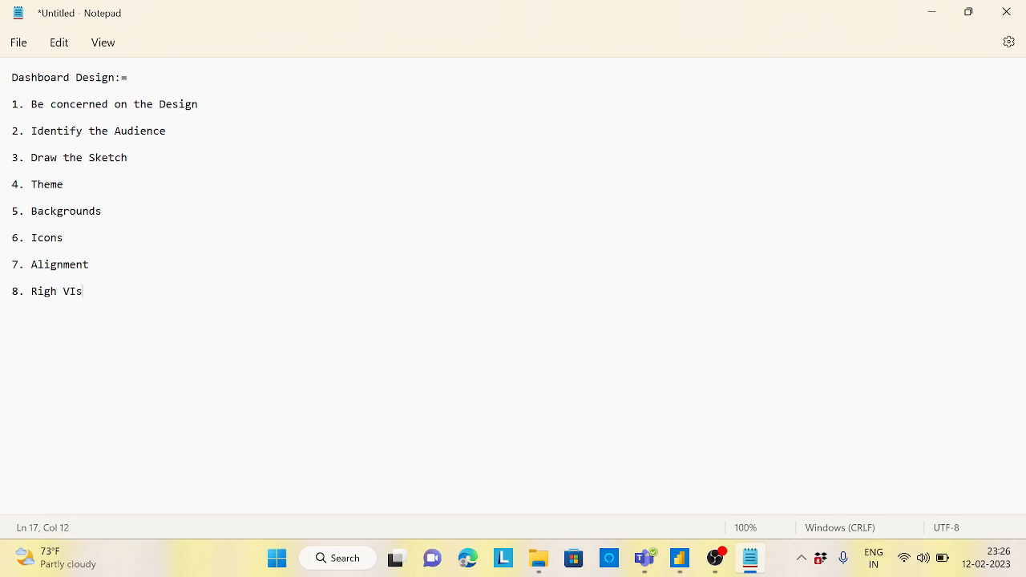
key(BackSpace)
key(BackSpace)
text(isuals)
key(Return)
key(Return)
text(9. Apply All Features )
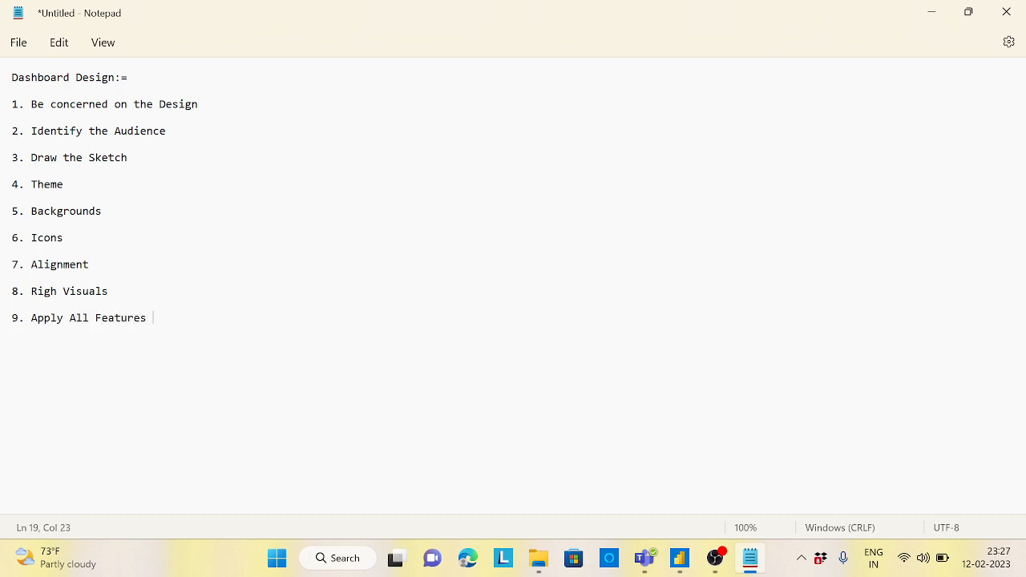
text(available in Power BI)
drag(37, 105, 207, 114)
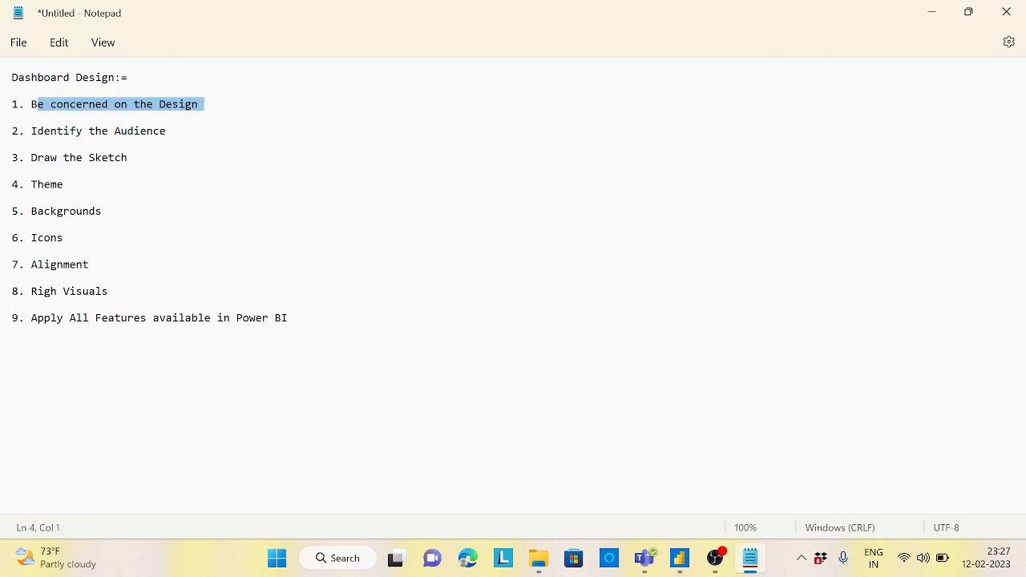
drag(31, 131, 166, 131)
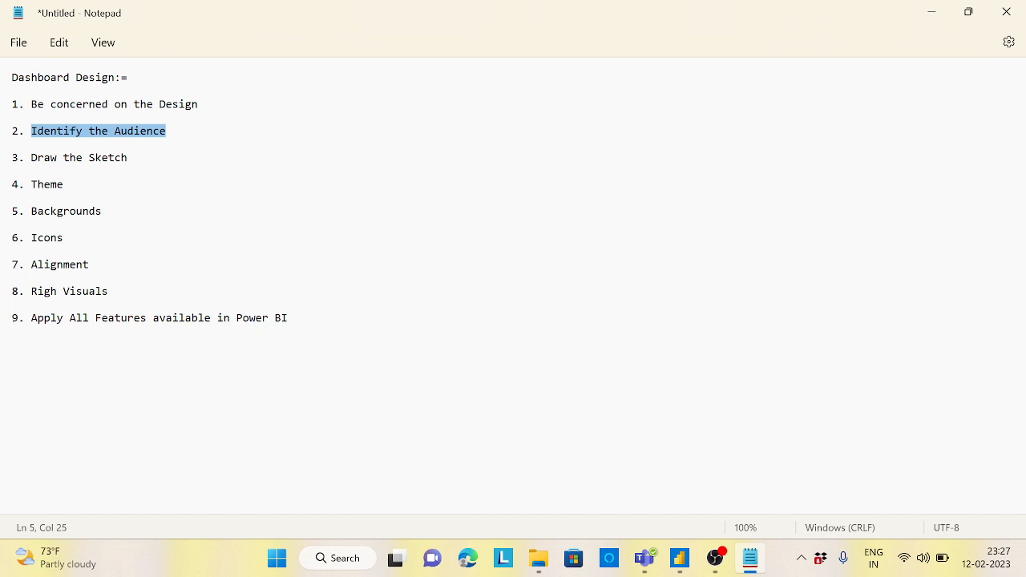
drag(31, 185, 94, 211)
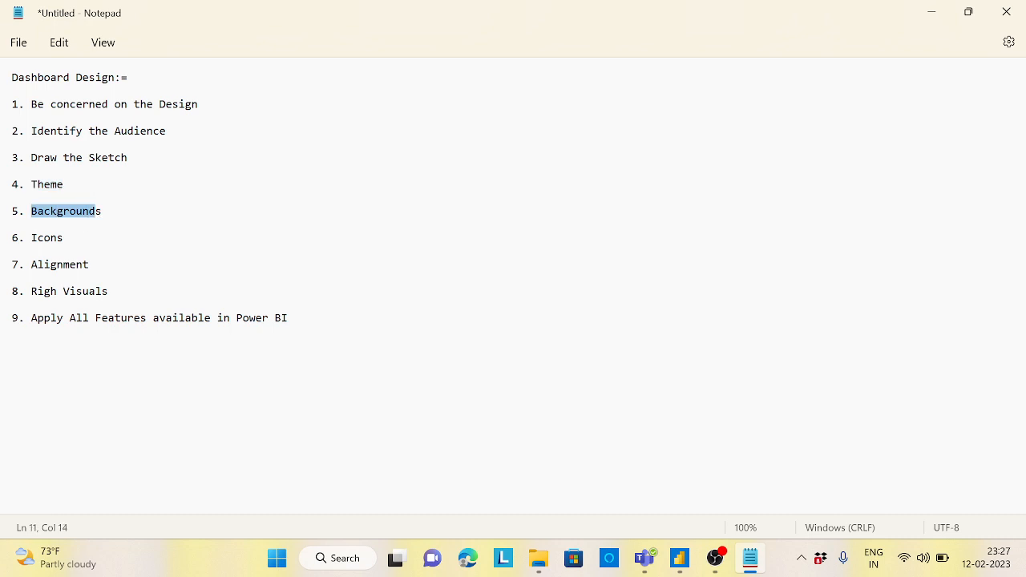
drag(31, 238, 64, 237)
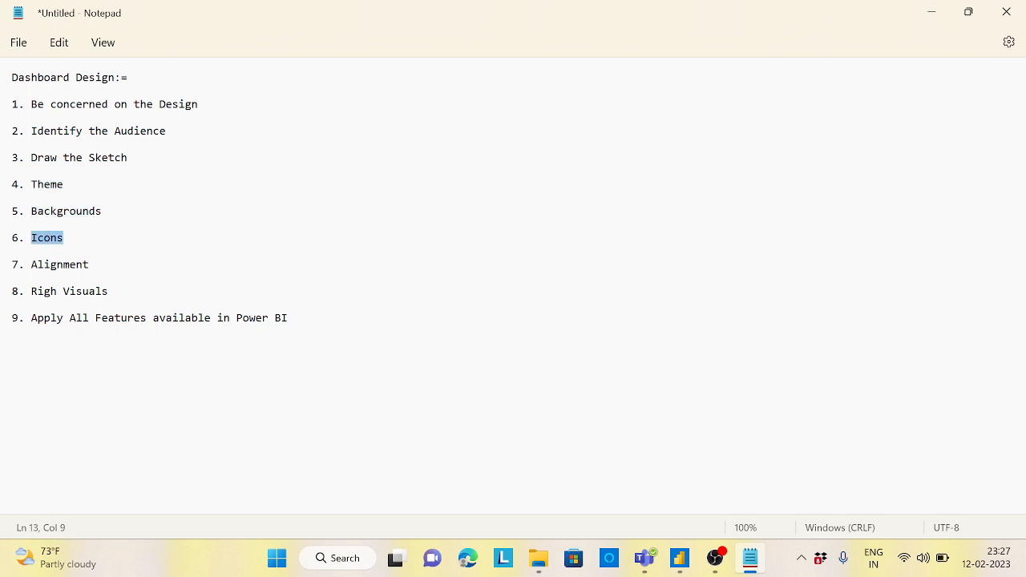
- Search Windows for "chrom" and open the ChromeOS web result in the Edge browser
click(352, 559)
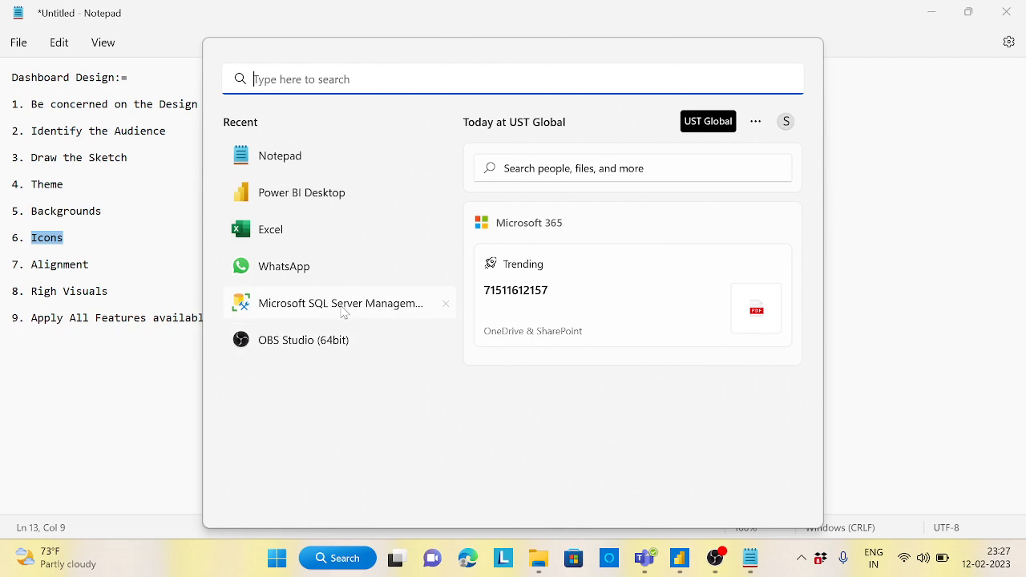
text(ch)
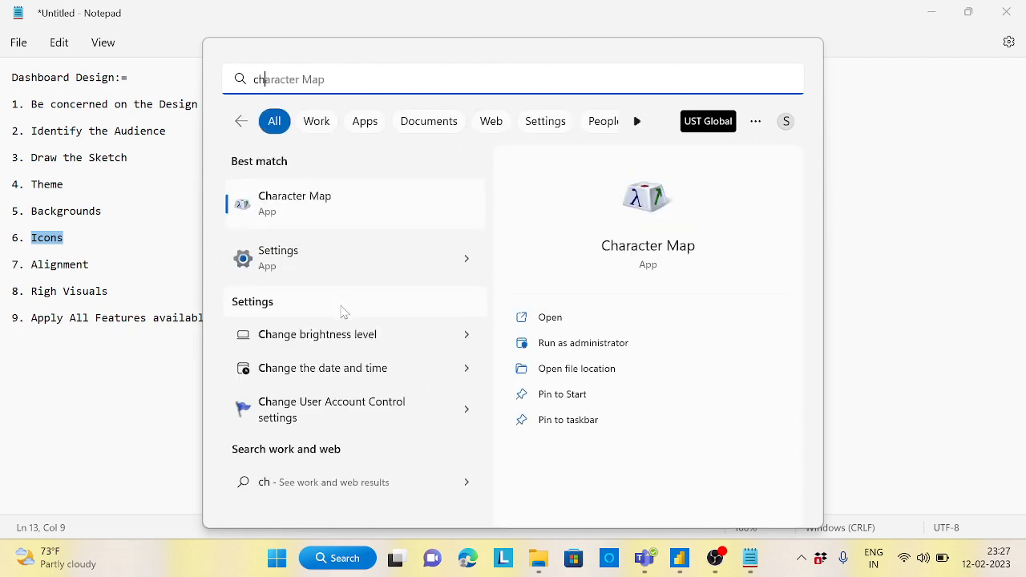
text(rom)
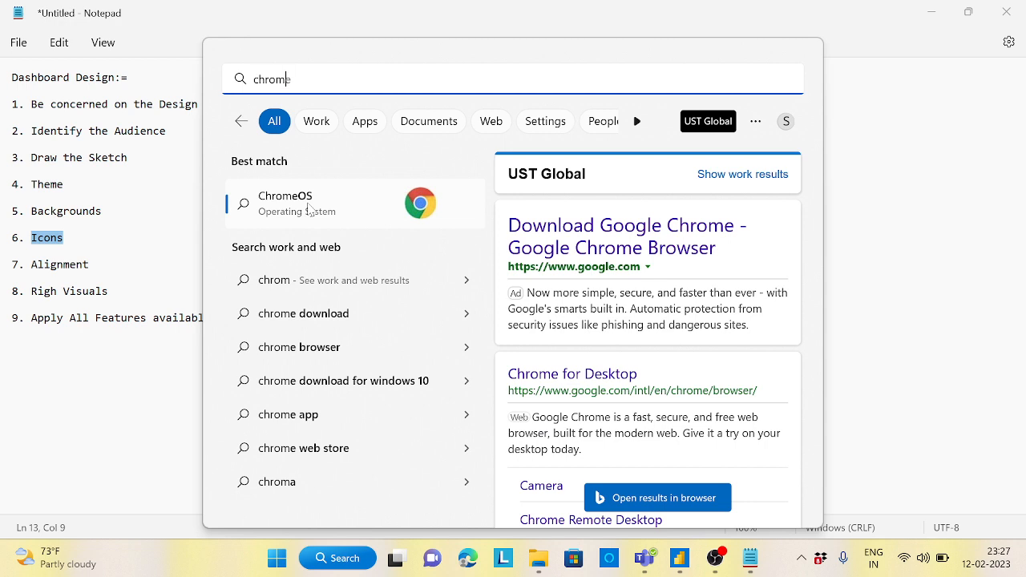
click(309, 209)
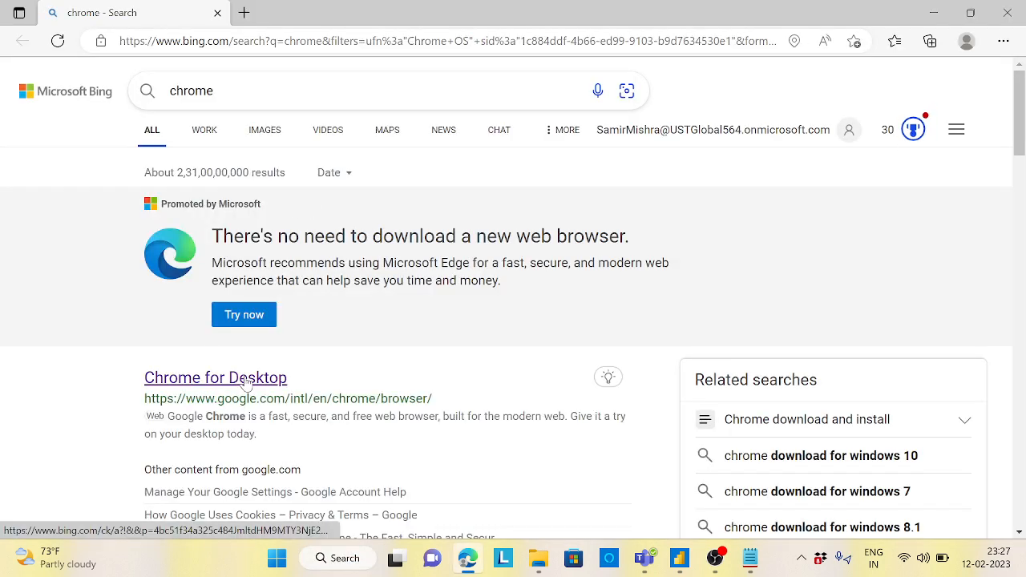
- Replace the Bing query and search for "logomakr"
click(232, 96)
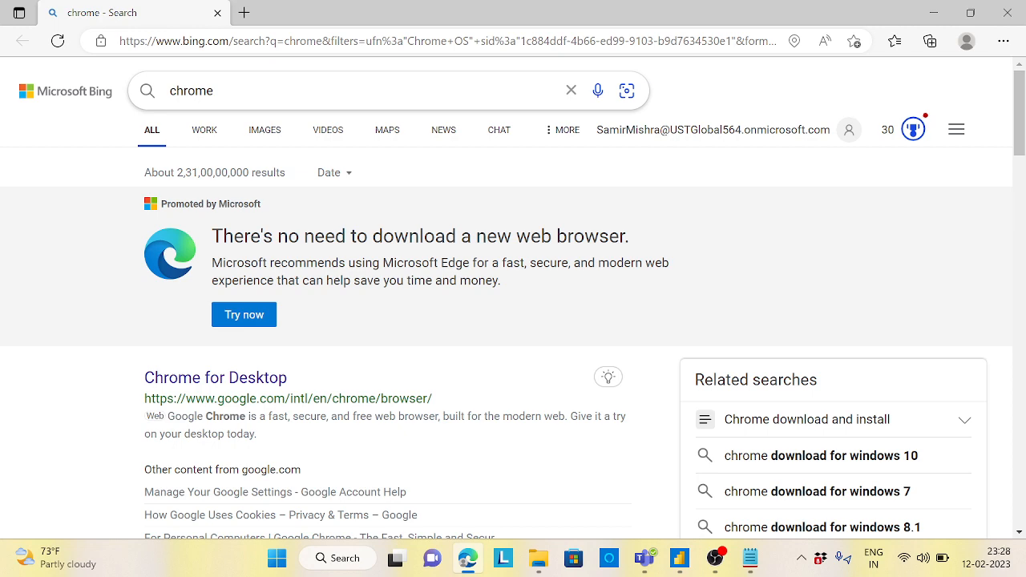
key(BackSpace)
key(BackSpace)
key(BackSpace)
key(BackSpace)
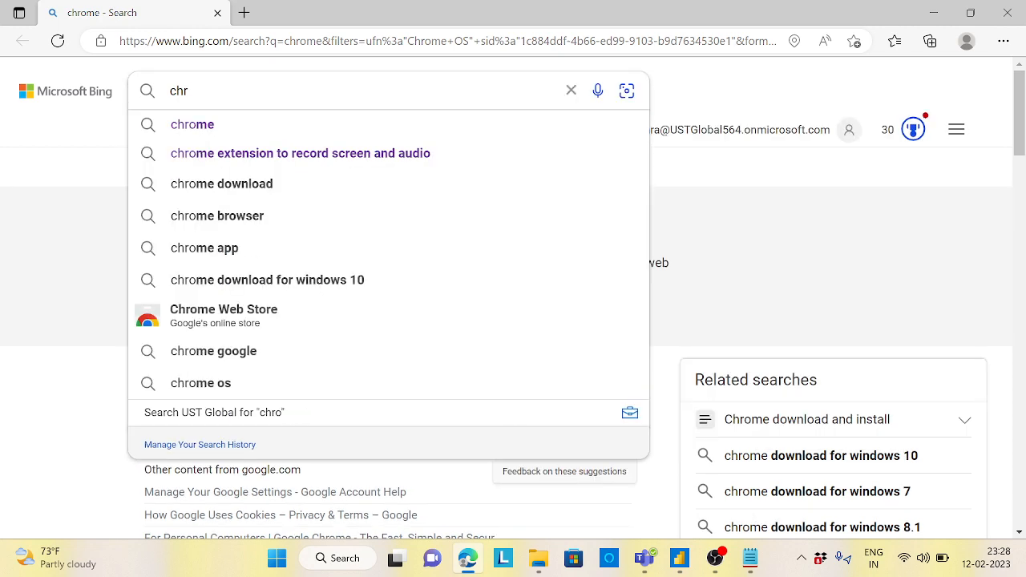
key(BackSpace)
key(BackSpace)
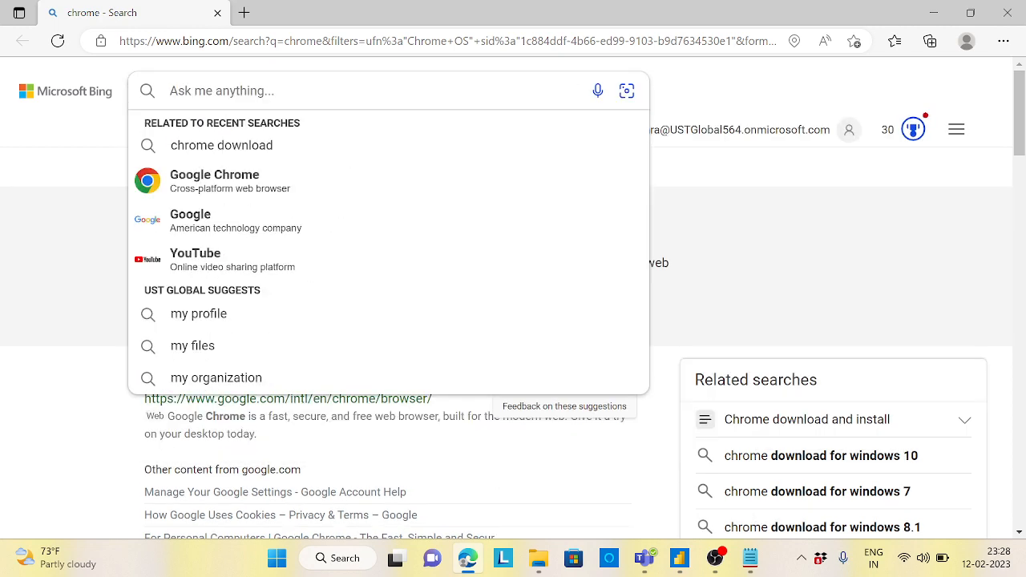
text(logo)
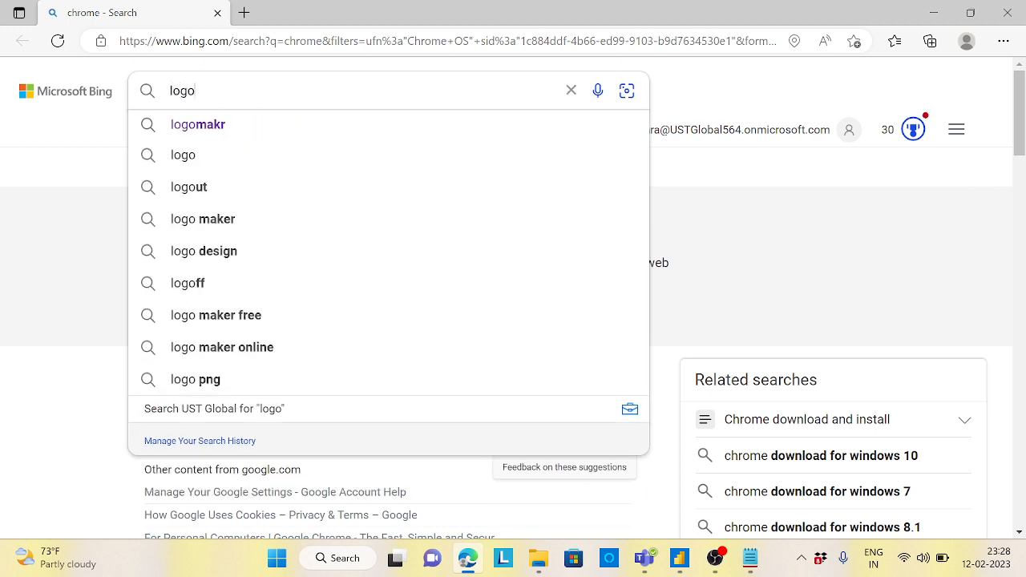
click(207, 135)
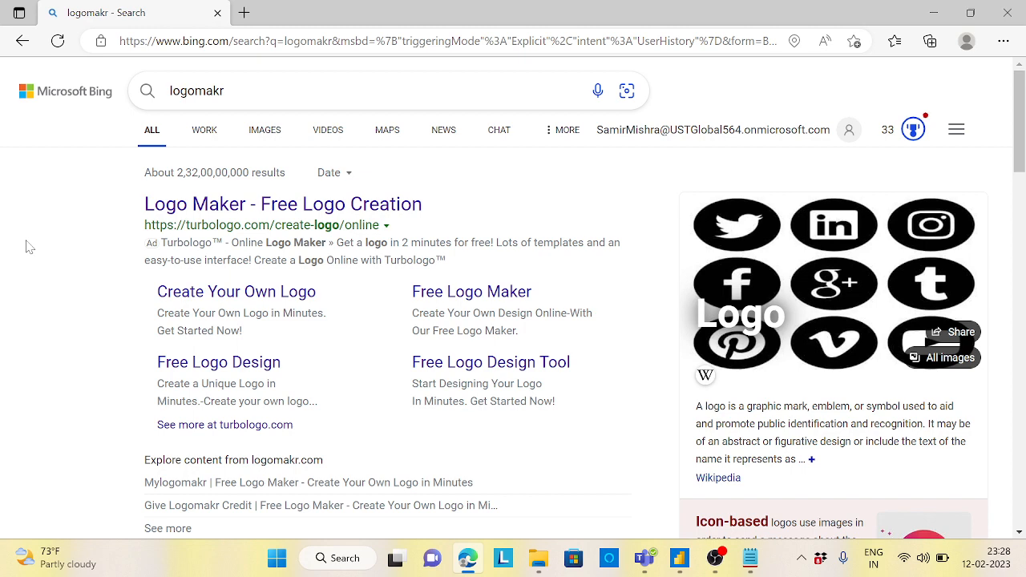
- Open the logomakr.com site from the search results and create a new design in its editor
scroll(27, 246, down, 3)
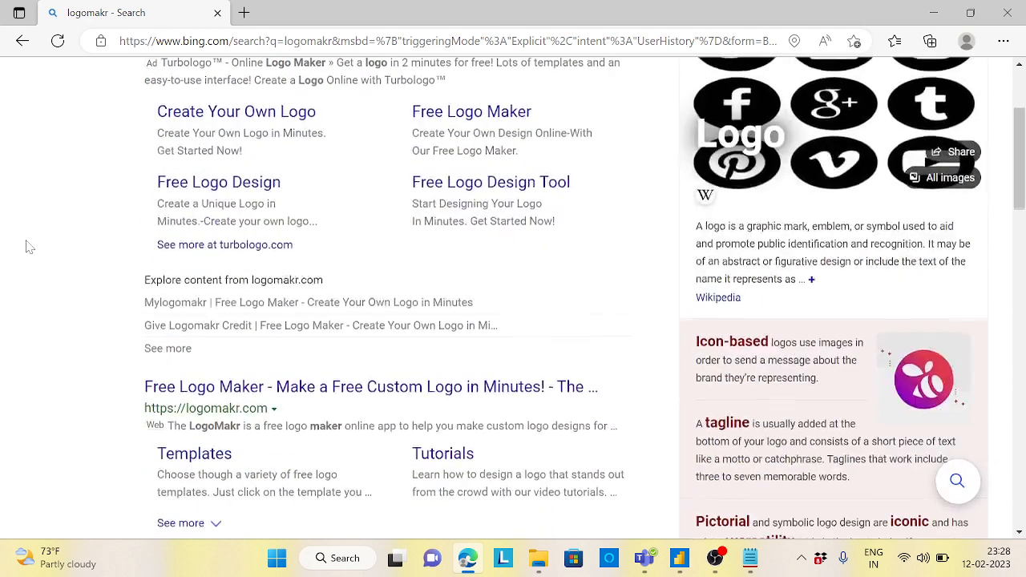
click(331, 389)
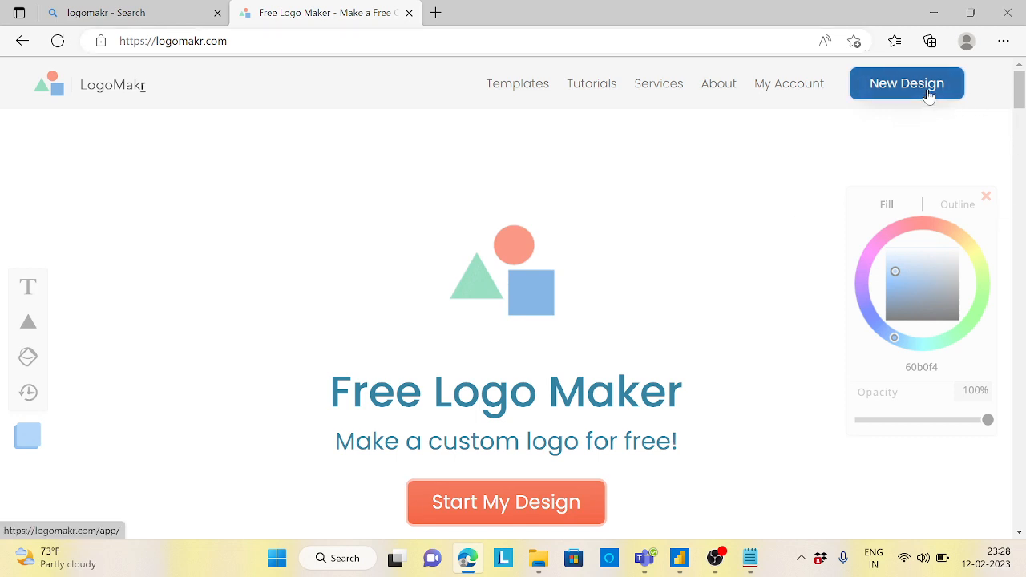
click(518, 514)
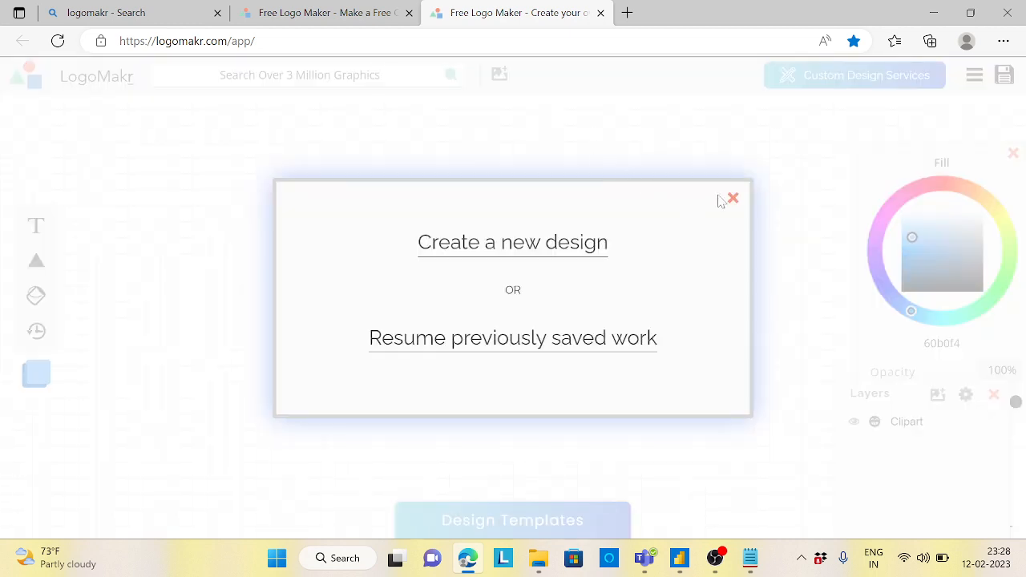
click(536, 256)
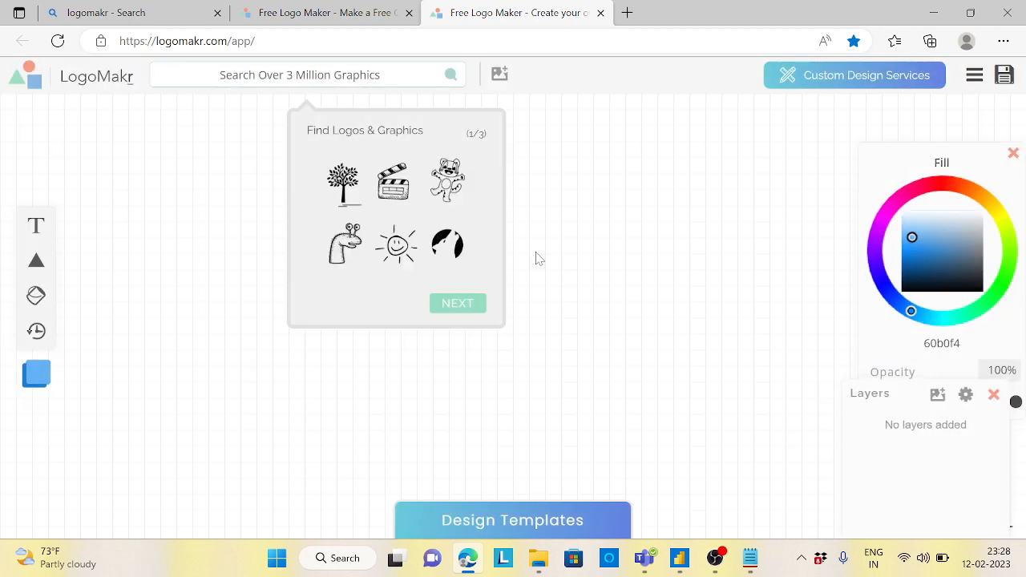
- Search the LogoMakr graphics for "filter" and add an outlined funnel icon with an oval rim to the canvas
click(318, 80)
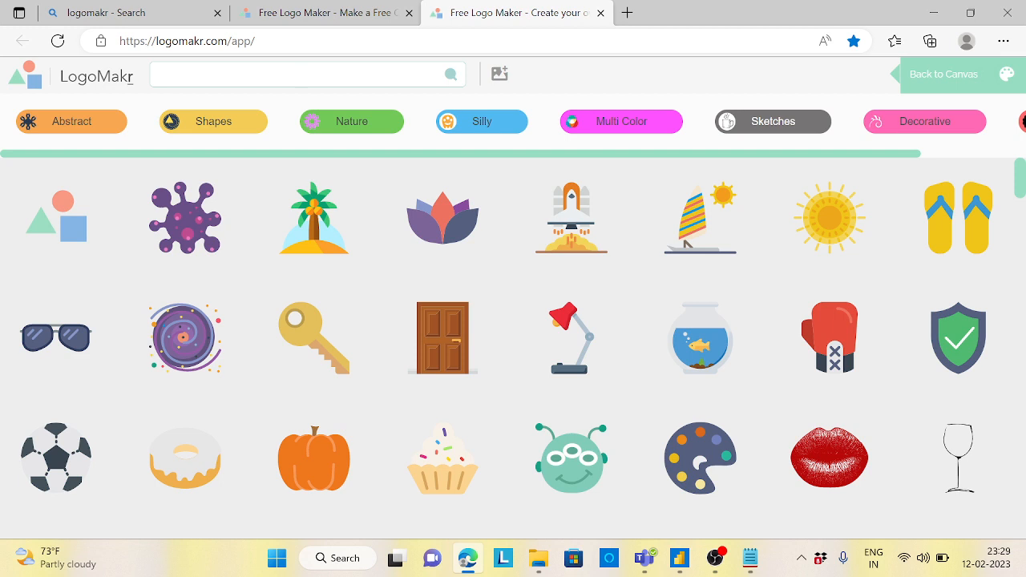
text(filter)
key(Return)
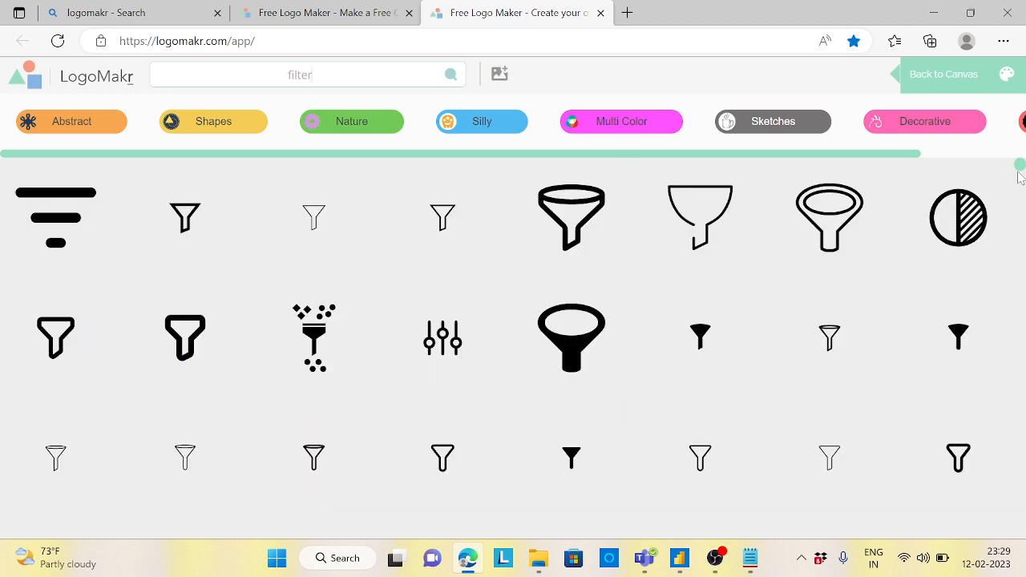
scroll(1020, 177, down, 5)
click(579, 206)
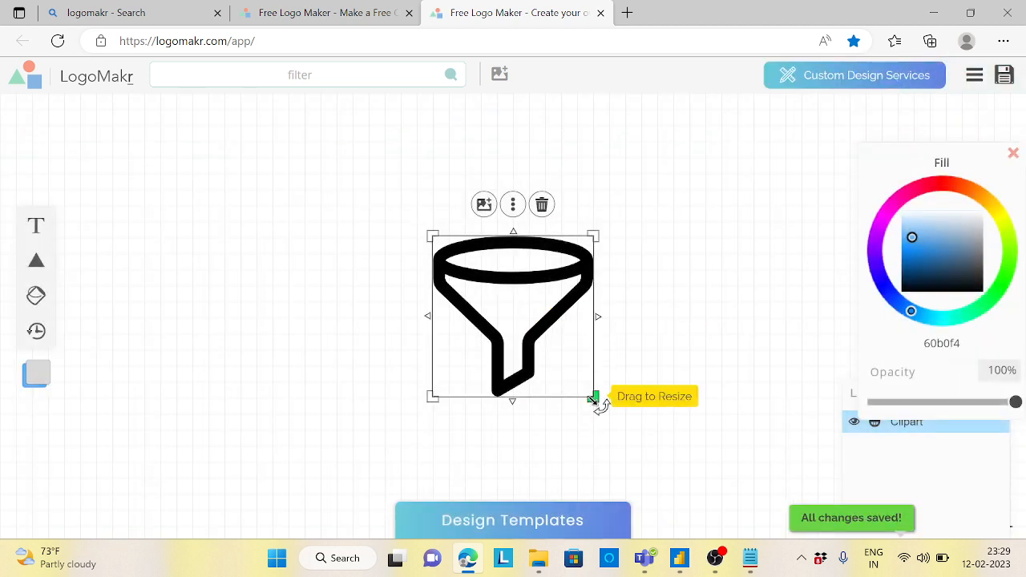
- Shrink the funnel icon to roughly a third of its width and set its fill to light red f54e4e
drag(593, 396, 568, 370)
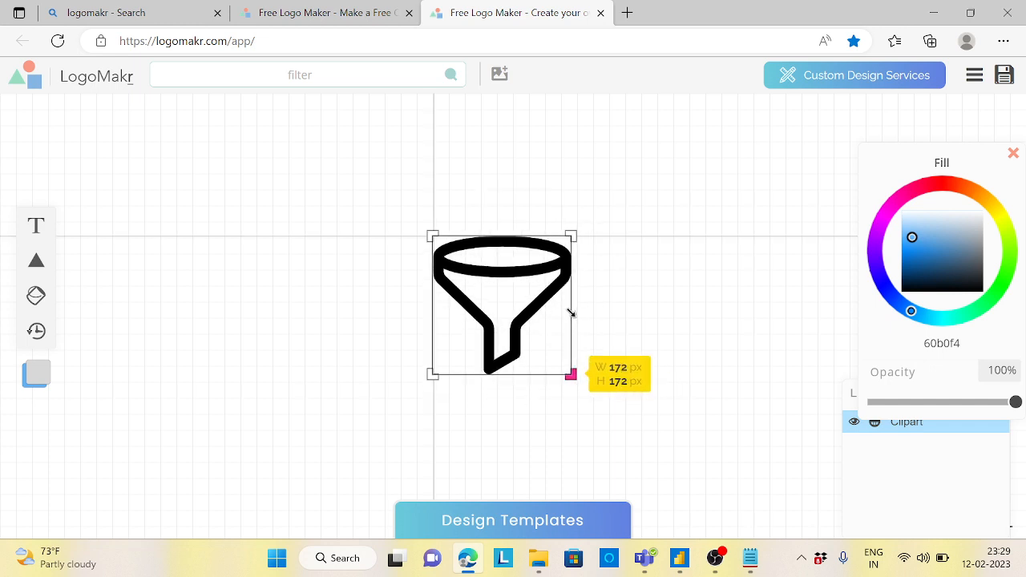
drag(433, 371, 504, 250)
drag(500, 302, 577, 282)
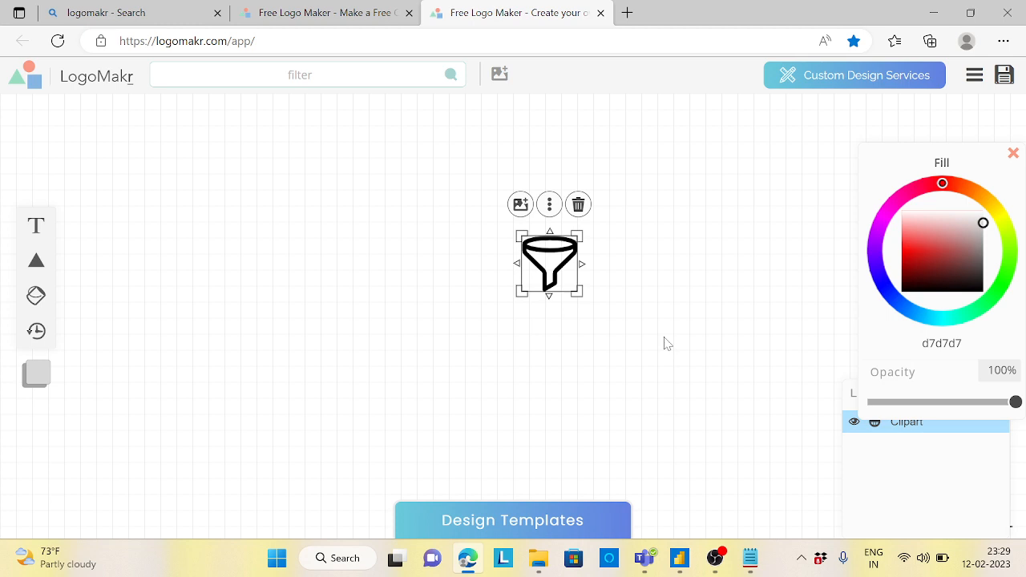
click(922, 253)
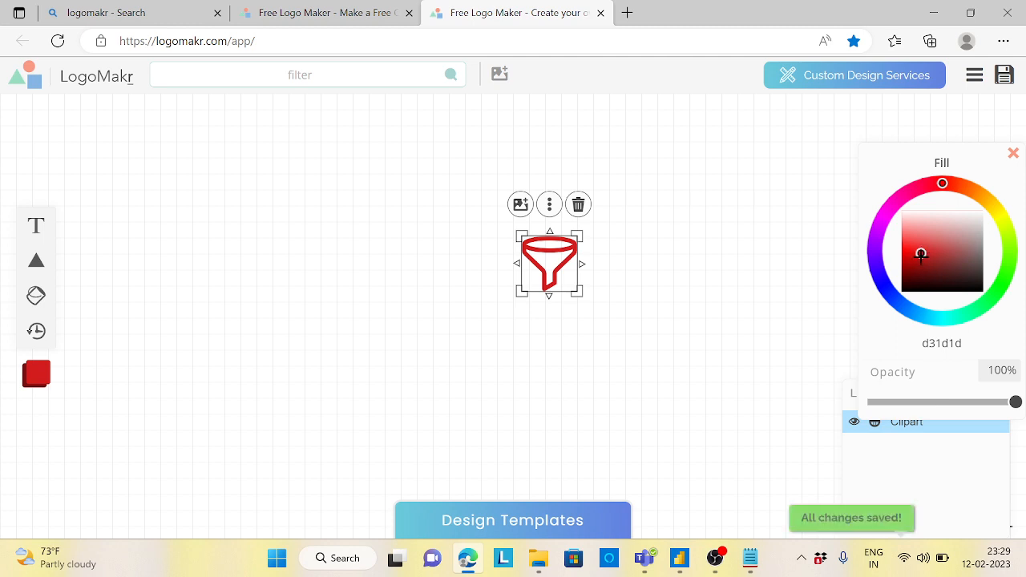
mouse_move(921, 253)
mouse_down()
mouse_move(911, 276)
mouse_move(964, 283)
mouse_move(908, 271)
mouse_move(911, 225)
mouse_move(910, 239)
mouse_up()
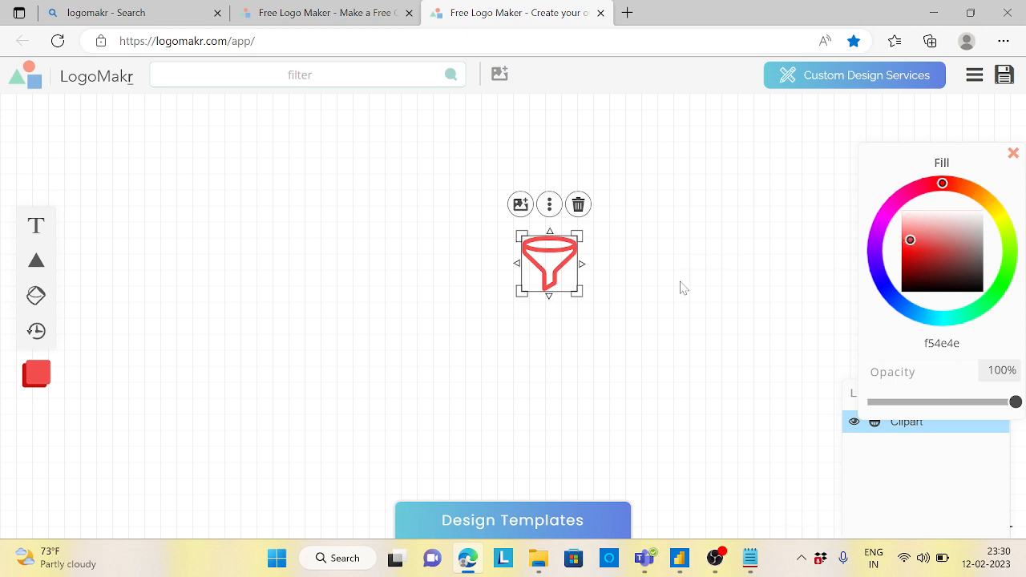
- Save the design as a free low-resolution PNG, accepting the legal terms, and check the downloaded picture before closing it
click(1002, 79)
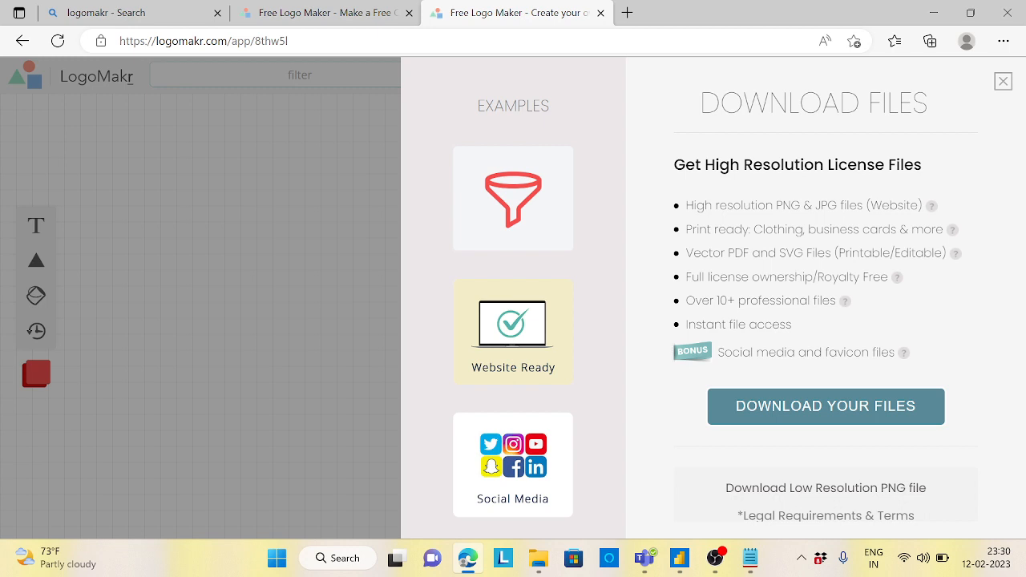
click(846, 489)
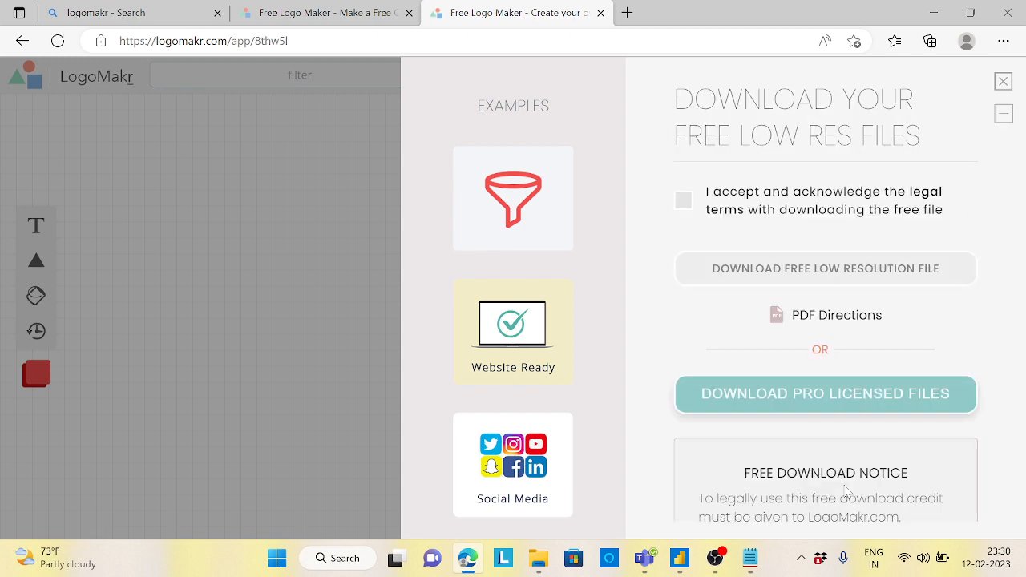
click(684, 202)
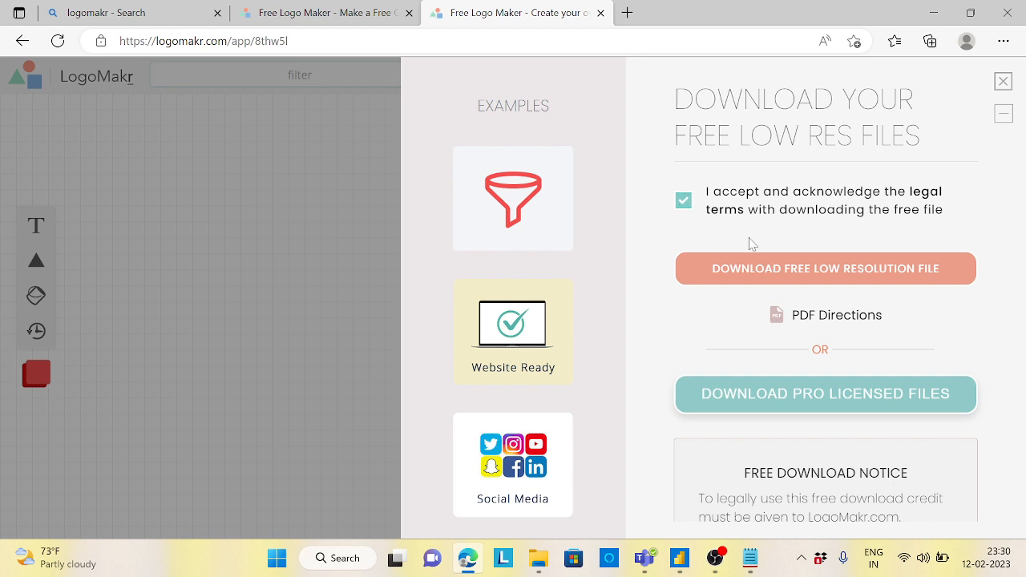
click(828, 274)
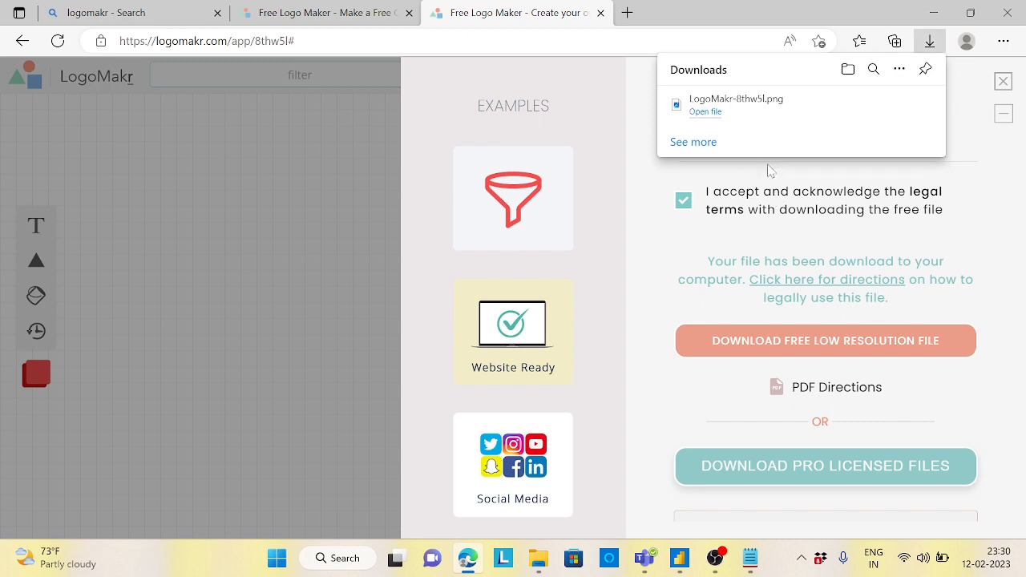
click(706, 112)
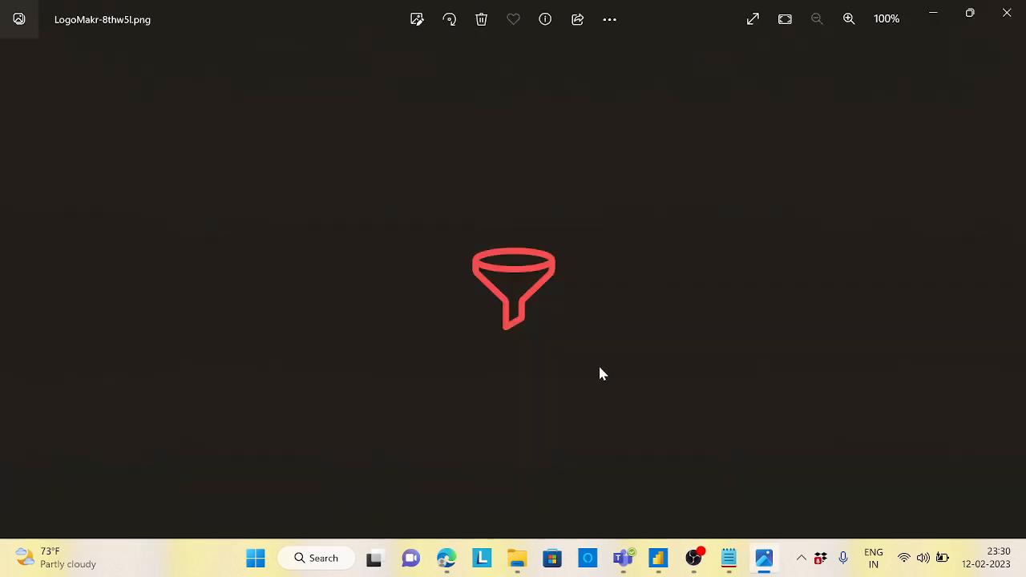
click(1008, 18)
- Switch to Power BI Desktop and insert the image LogoMakr-8thw5l from the Downloads folder onto the Sales Report page
click(681, 560)
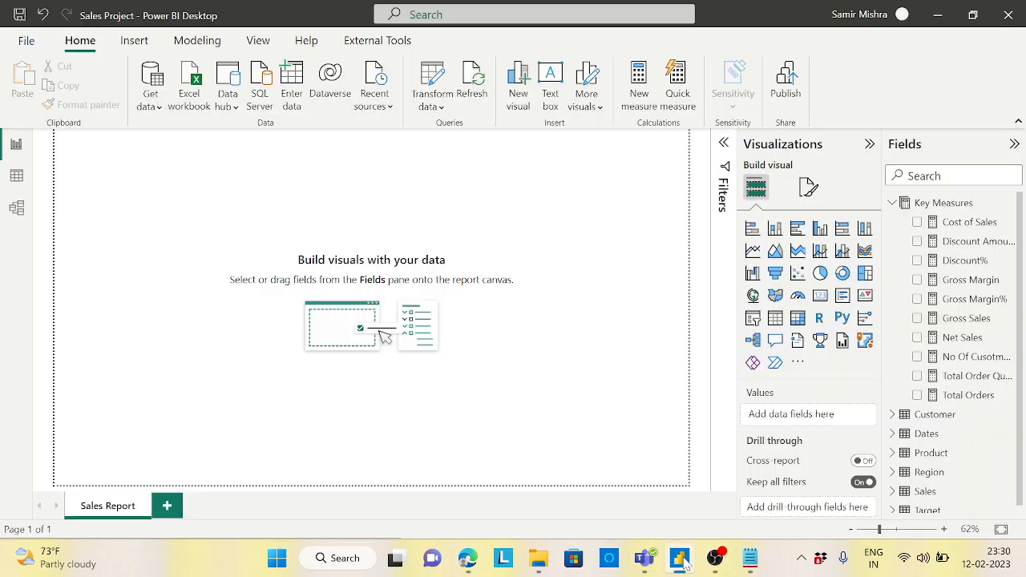
click(138, 41)
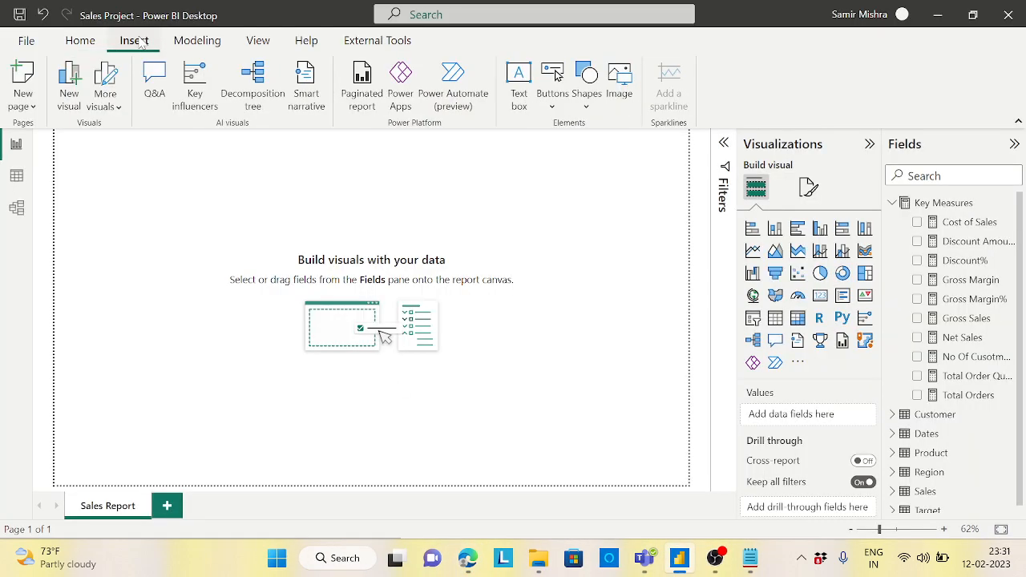
click(631, 88)
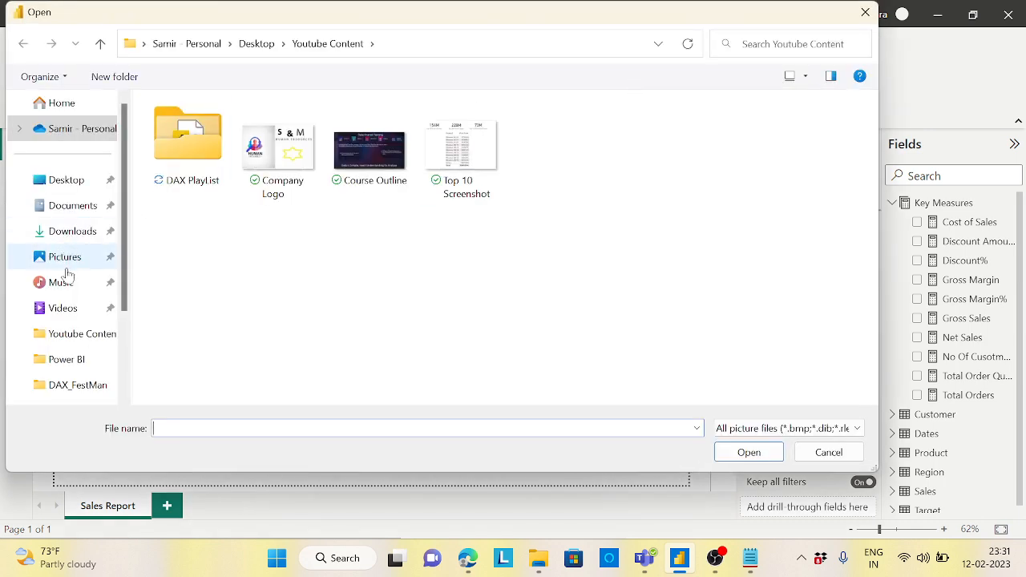
click(73, 231)
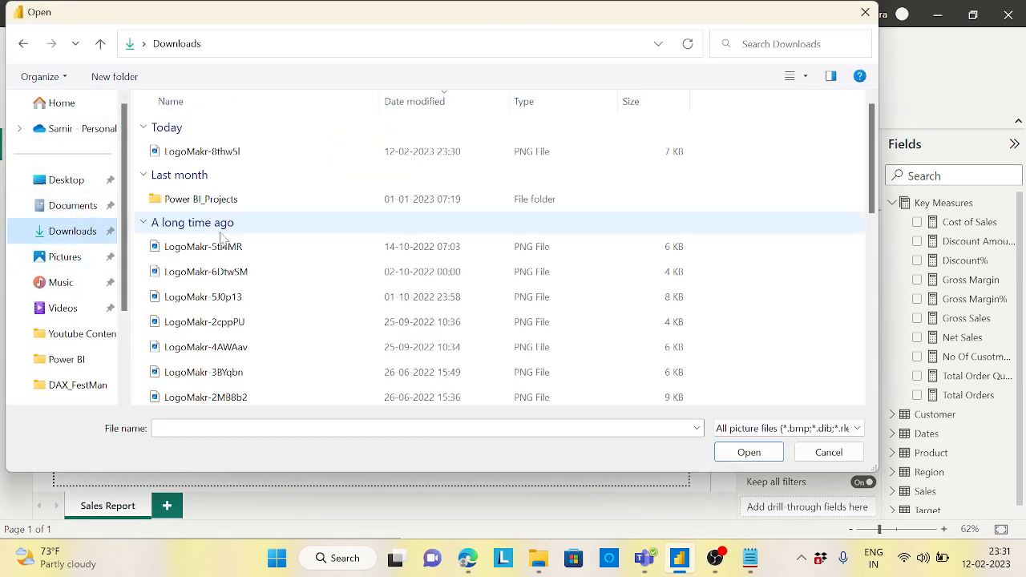
click(229, 160)
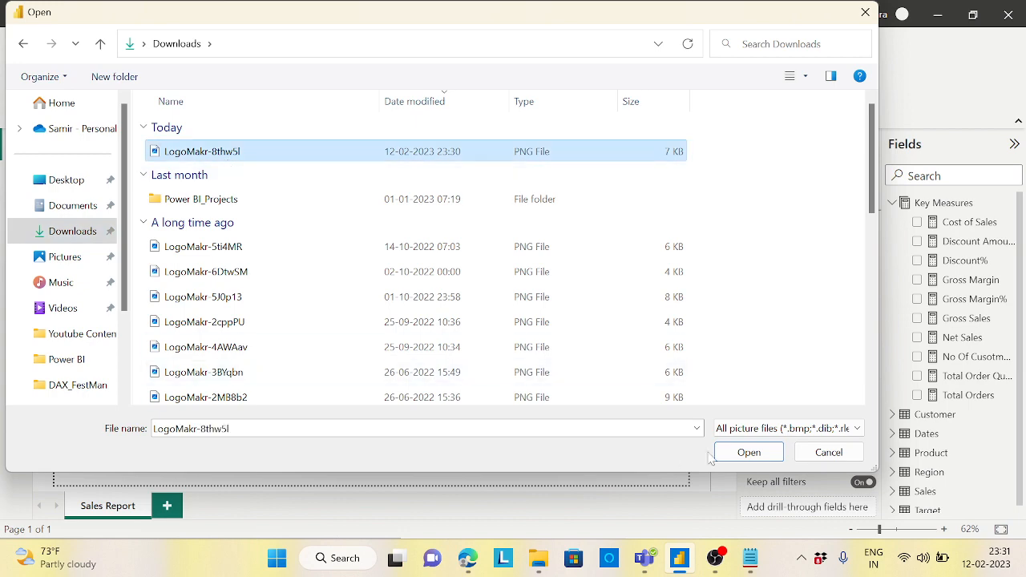
click(749, 454)
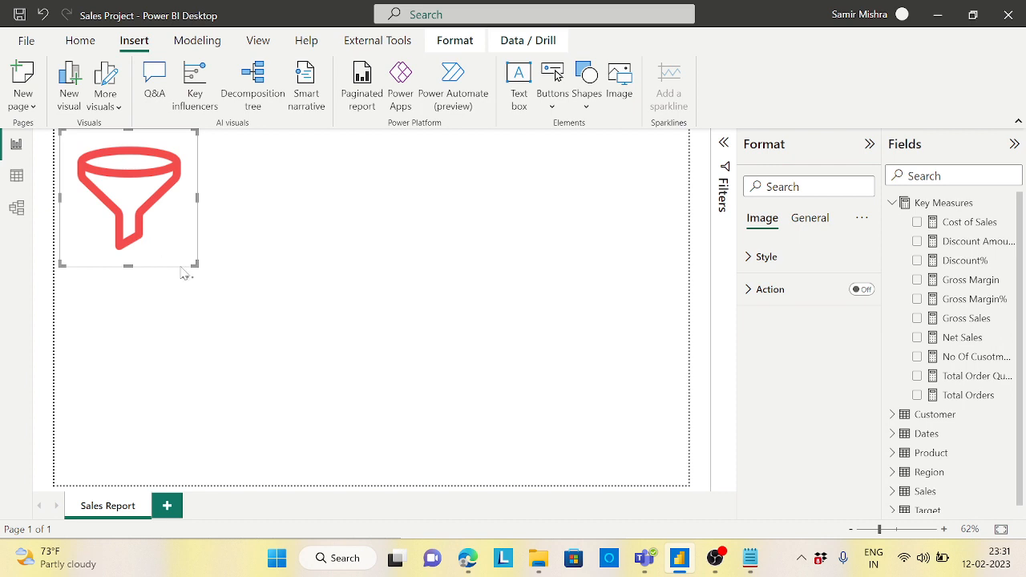
- Try the funnel image at a small size in the report page's upper-right corner and delete it
drag(191, 256, 654, 165)
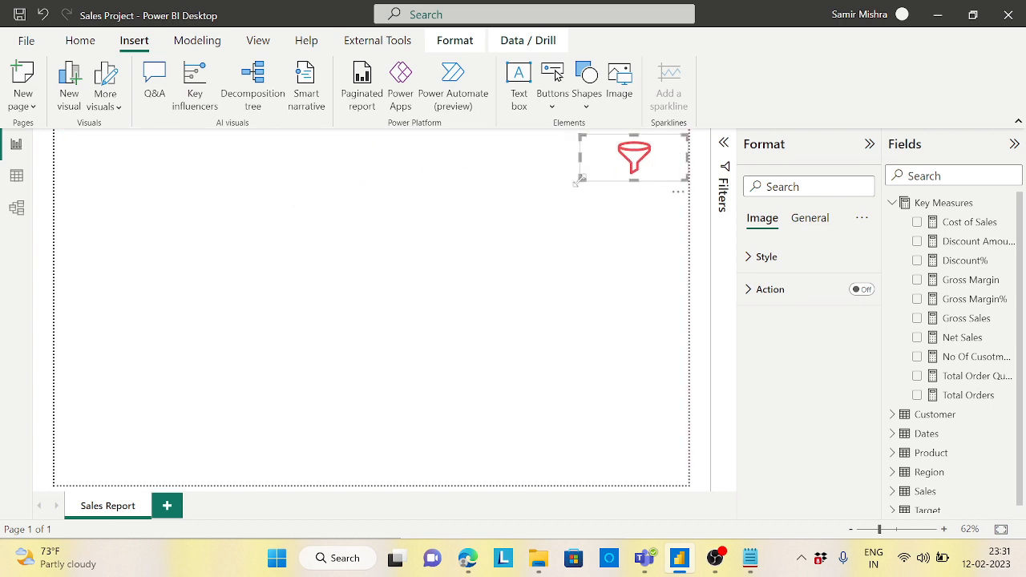
drag(582, 178, 607, 169)
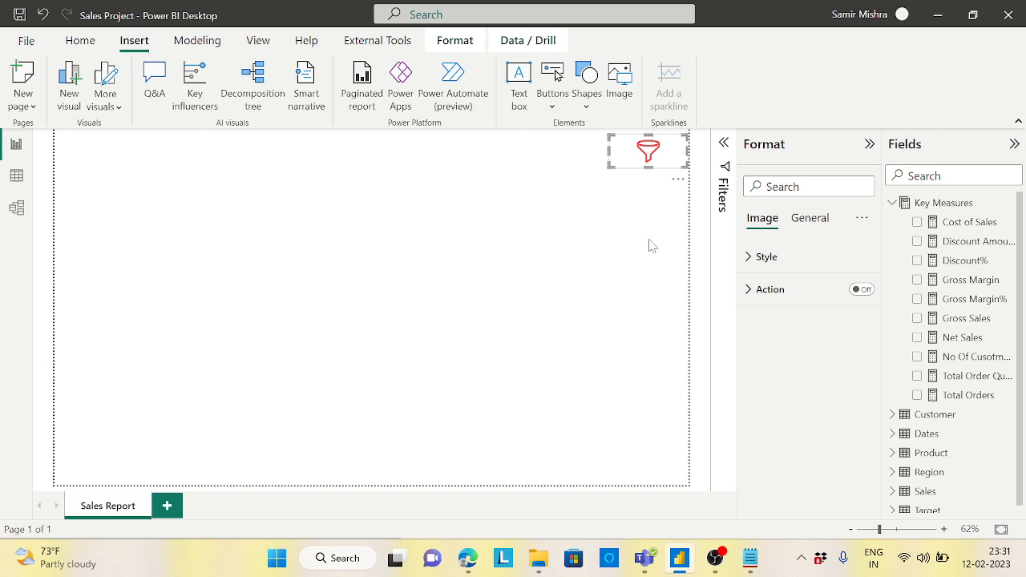
key(Delete)
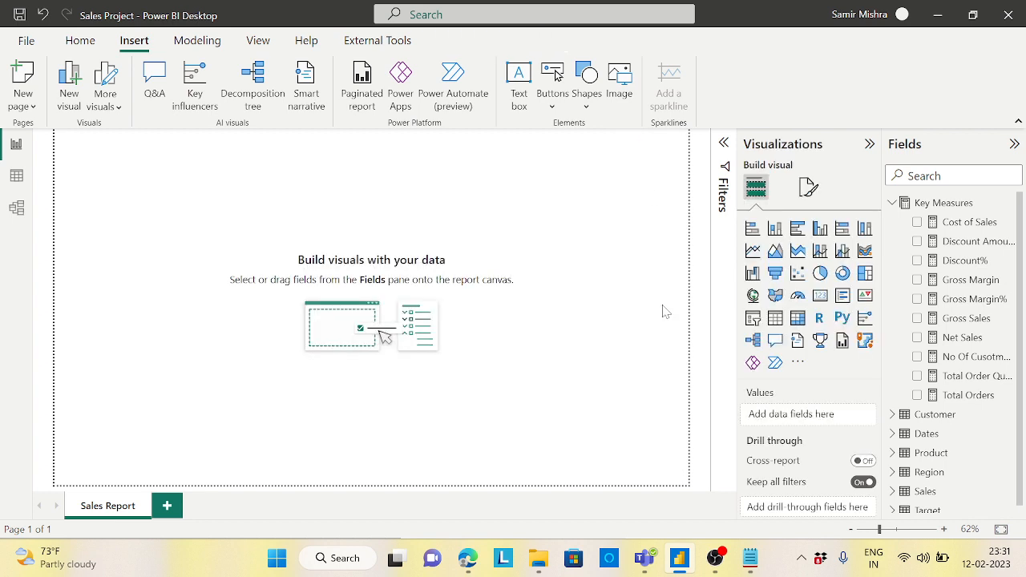
- Switch to the Edge browser, search for "remixicon" and open the remixicon.com icon library
click(471, 559)
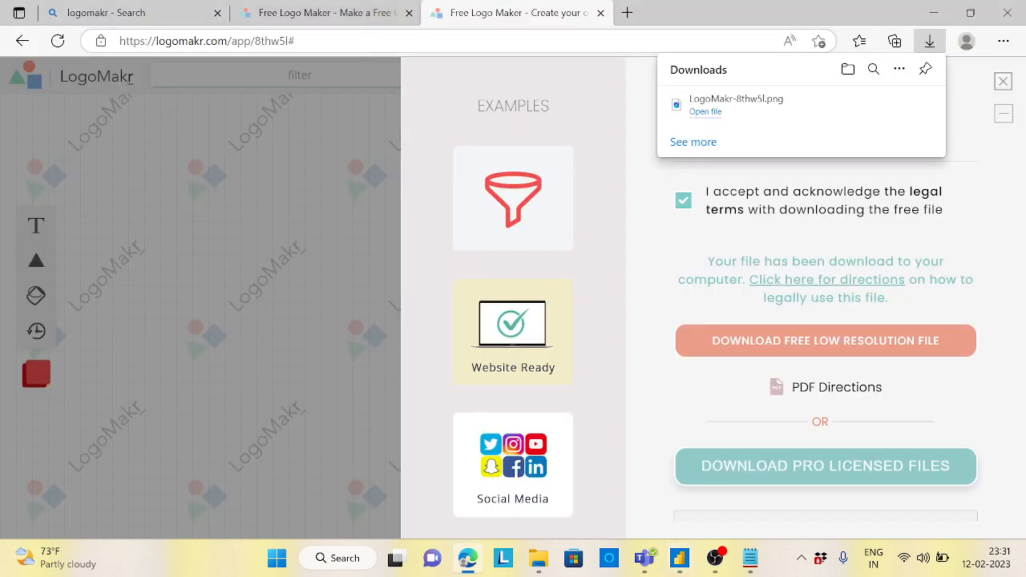
click(346, 41)
text(remix)
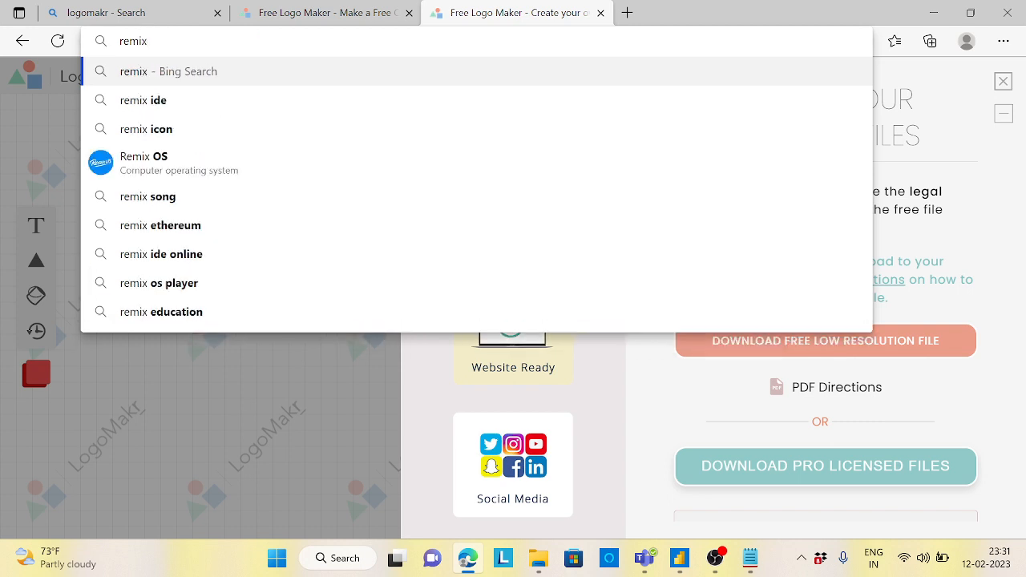
text(icon)
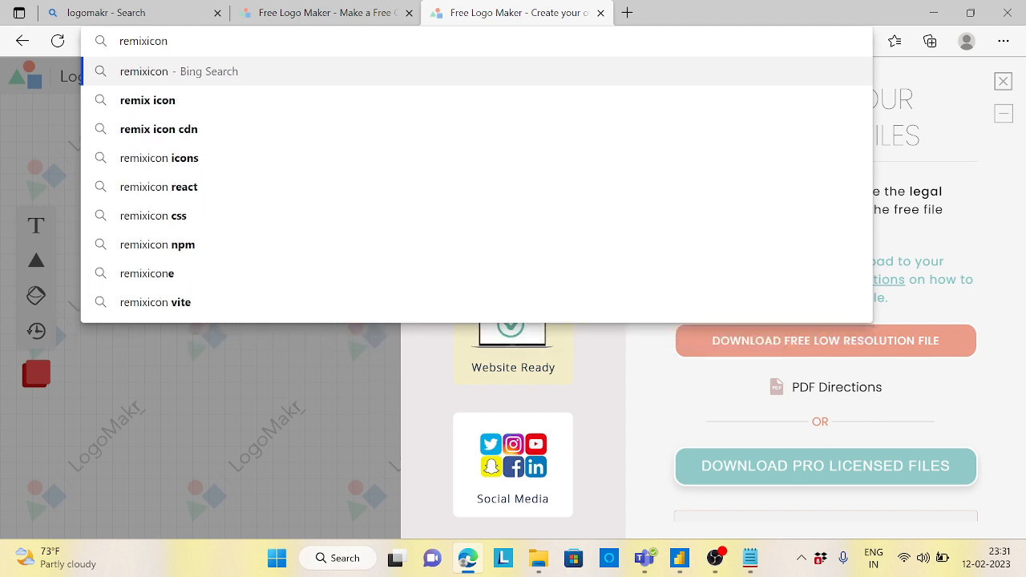
key(Return)
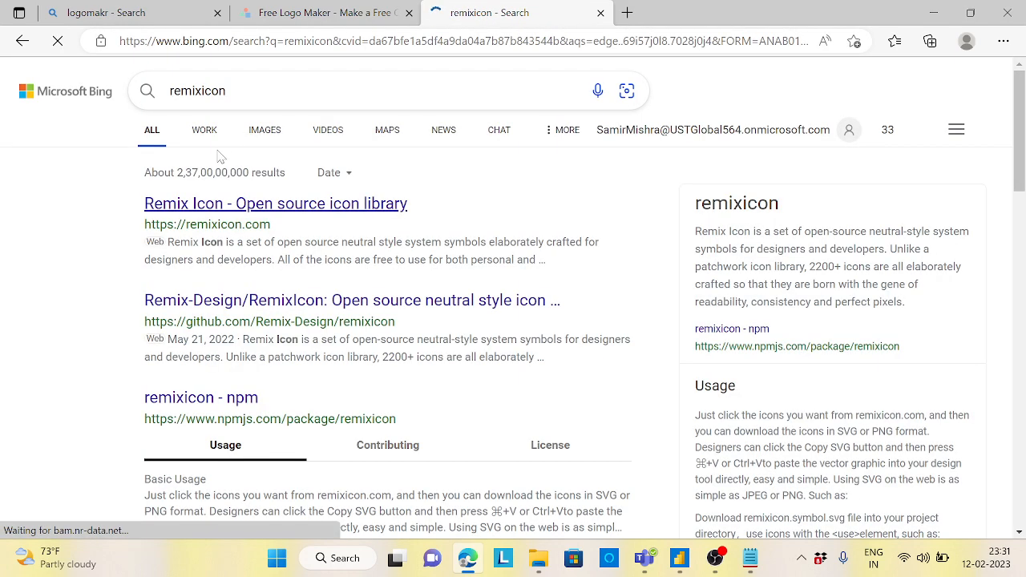
click(345, 207)
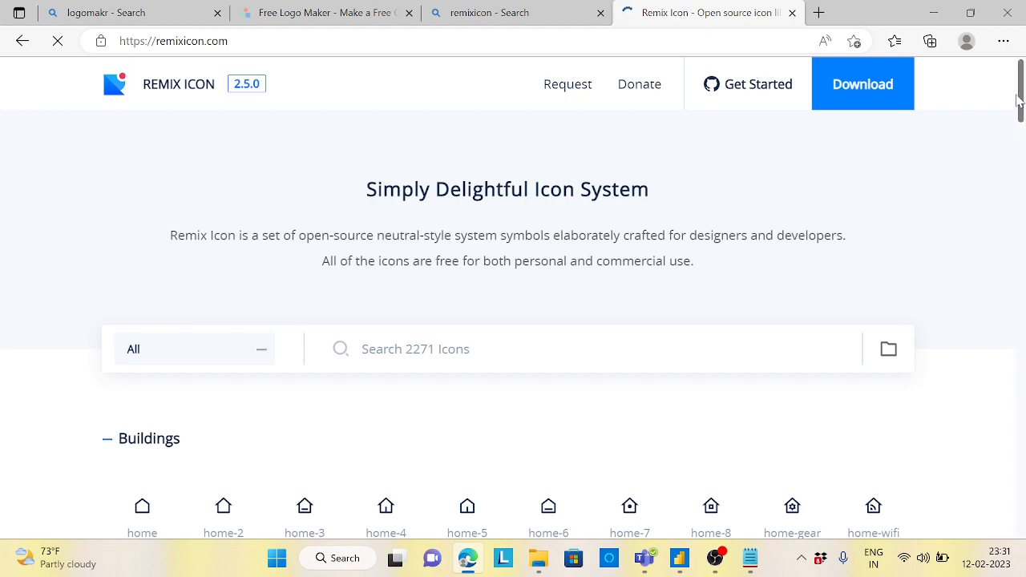
mouse_move(1022, 97)
mouse_down()
mouse_move(1023, 298)
mouse_move(1021, 80)
mouse_up()
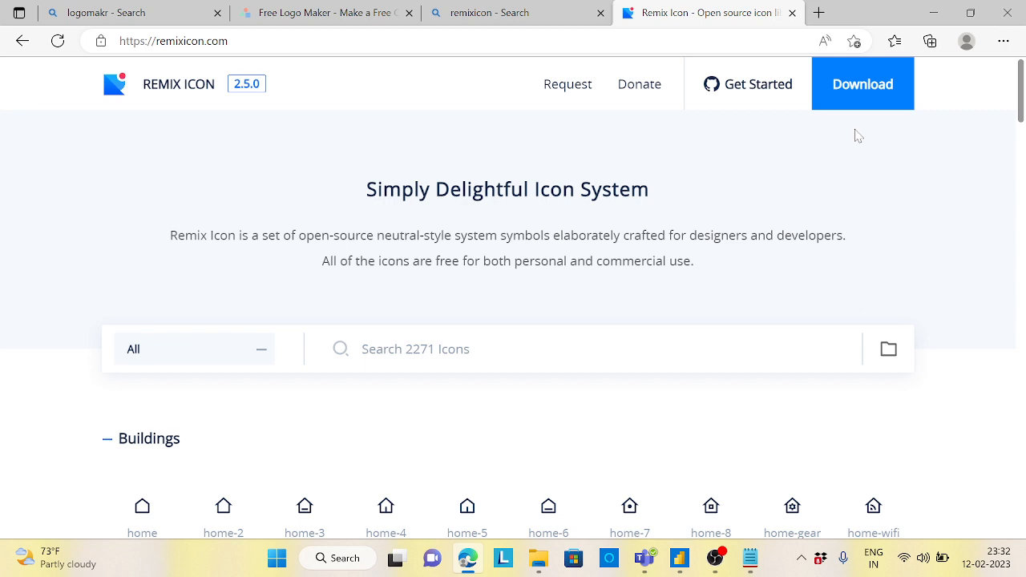
- Search Windows for "power", launch PowerPoint and create a blank presentation
click(337, 566)
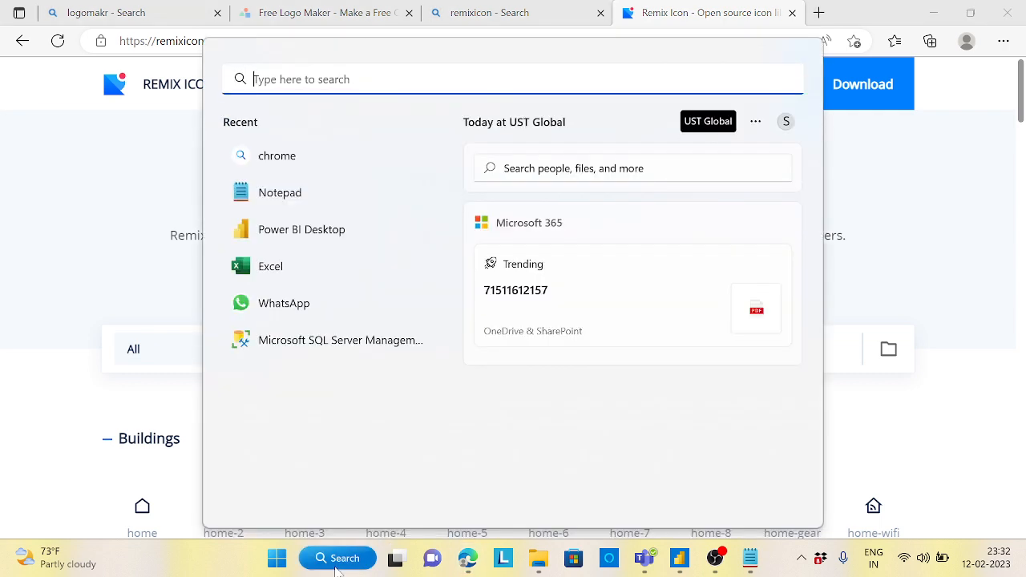
text(power)
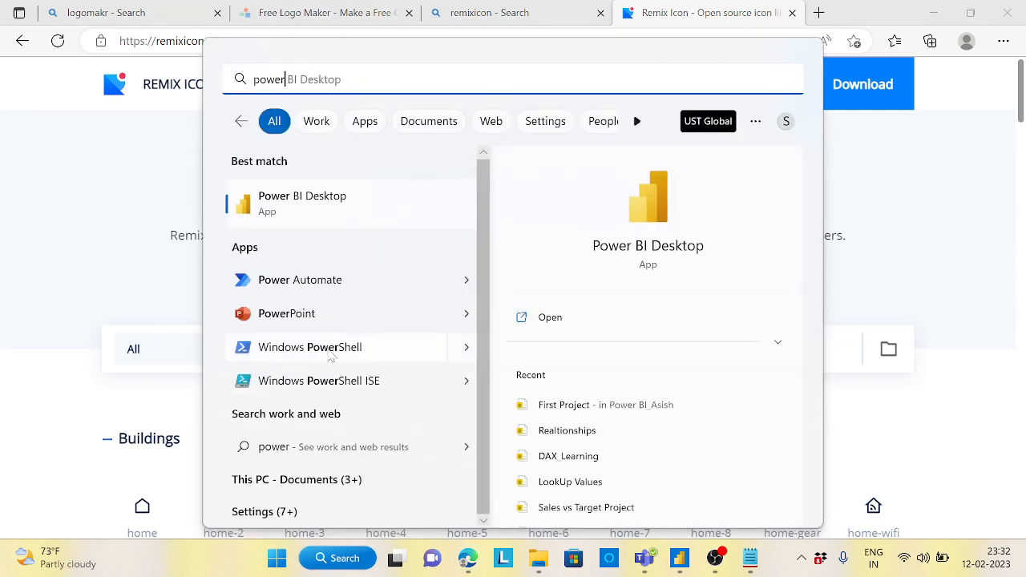
click(328, 314)
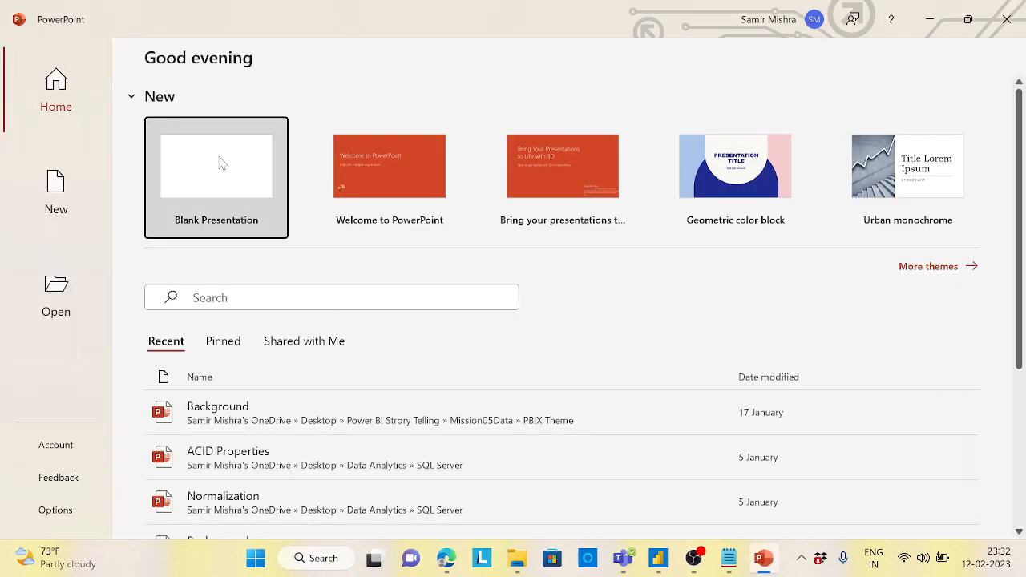
click(223, 163)
click(627, 271)
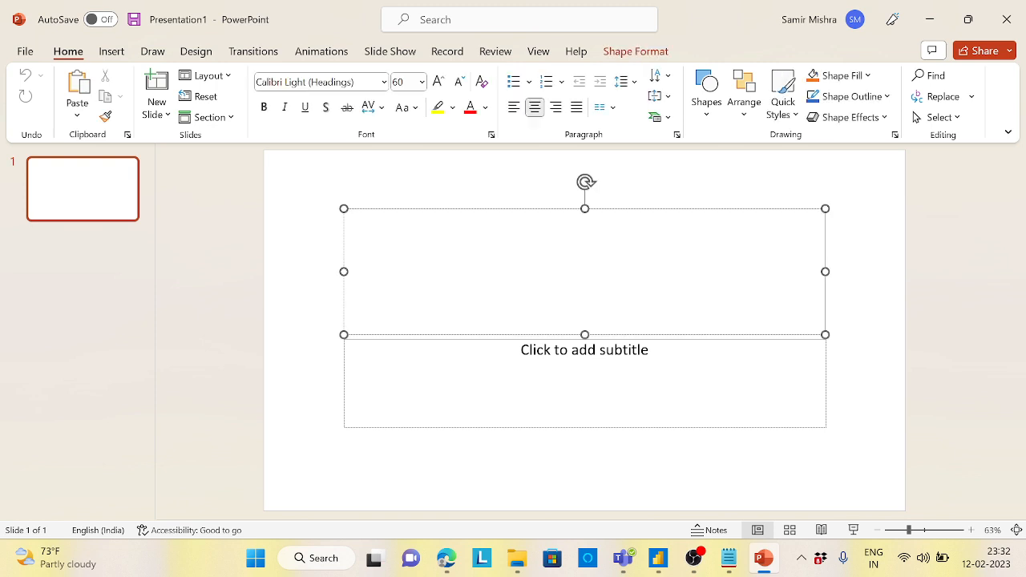
right_click(627, 271)
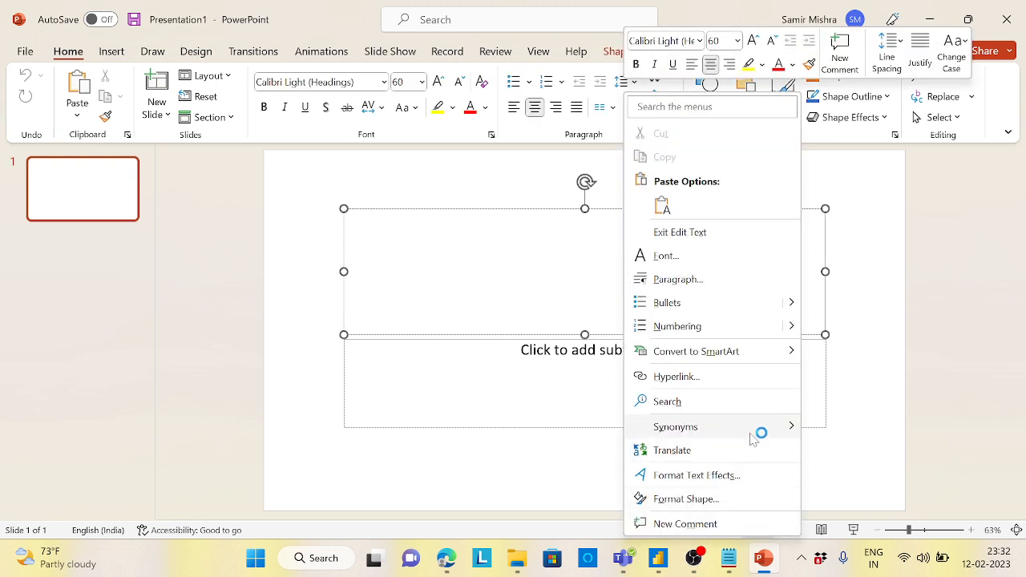
key(Escape)
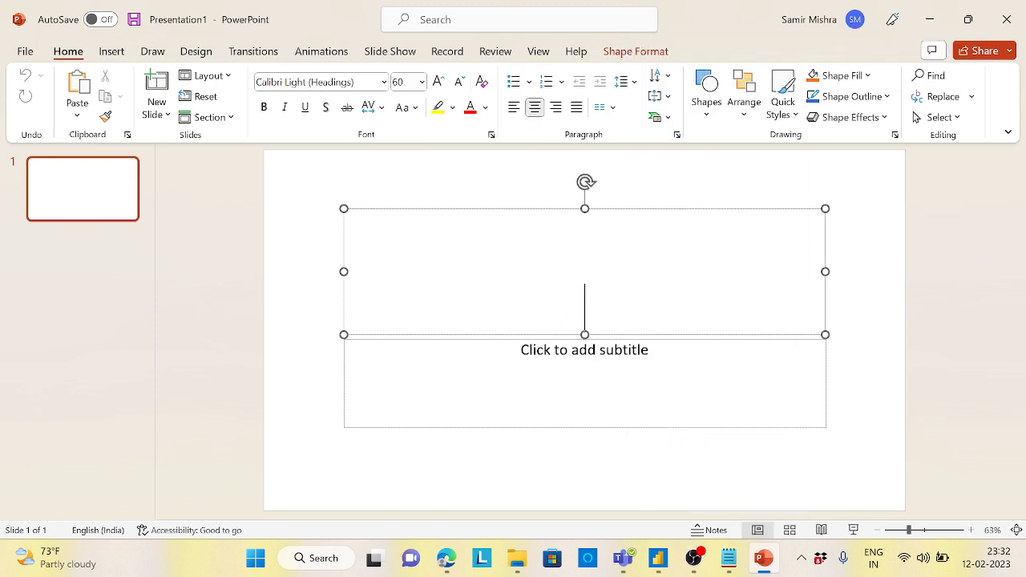
right_click(566, 265)
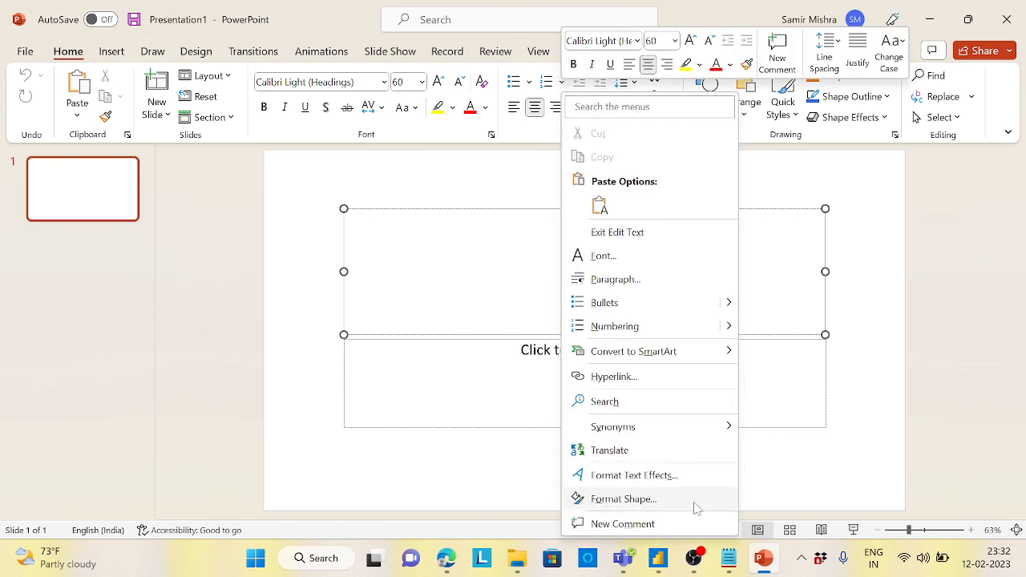
key(Escape)
- Delete the title and subtitle placeholders from the first slide
click(727, 210)
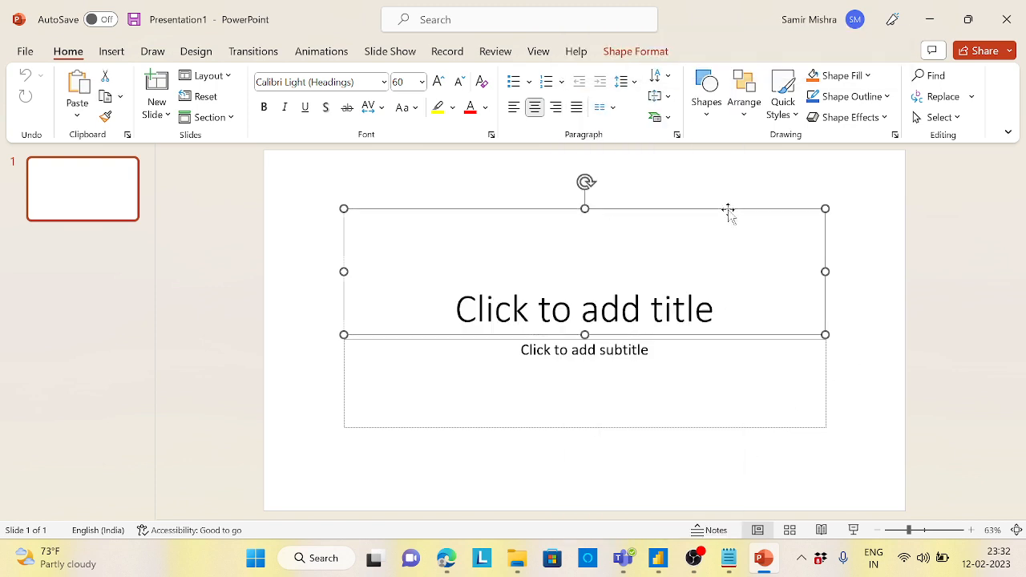
key(Delete)
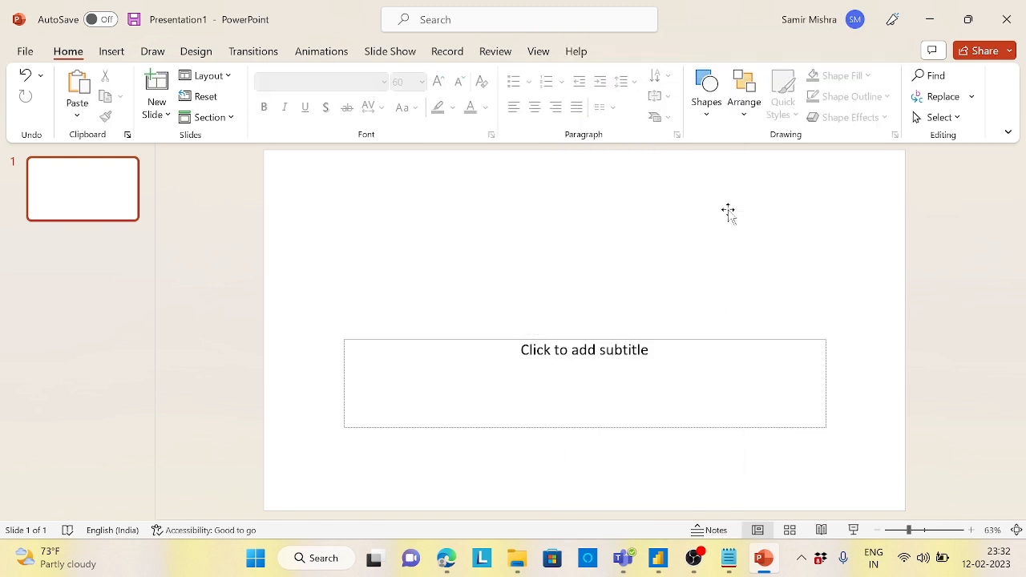
click(672, 340)
key(Delete)
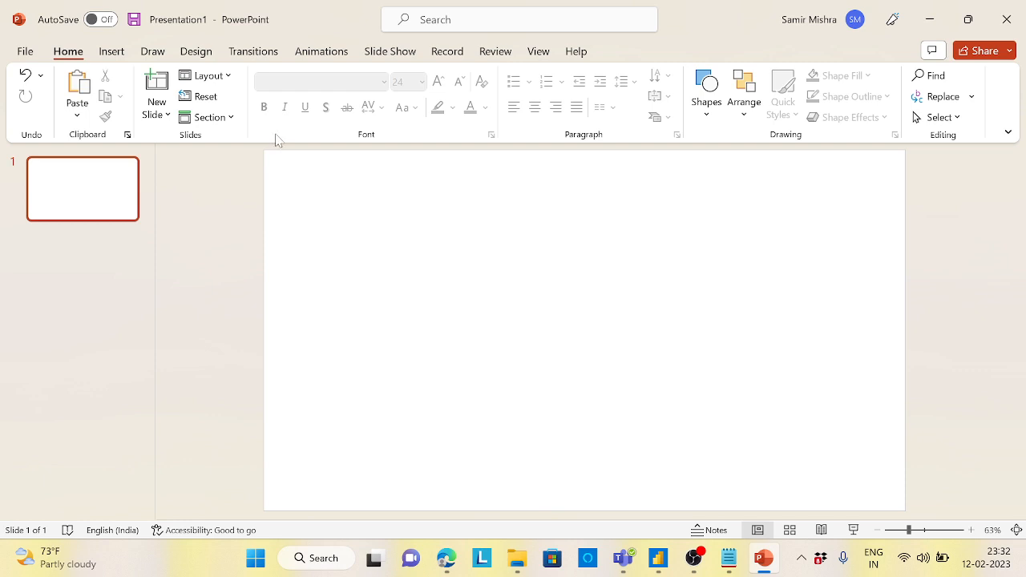
- Draw a rectangle about 4.71 cm wide and 2.17 cm high near the blank slide's upper-left corner
click(113, 52)
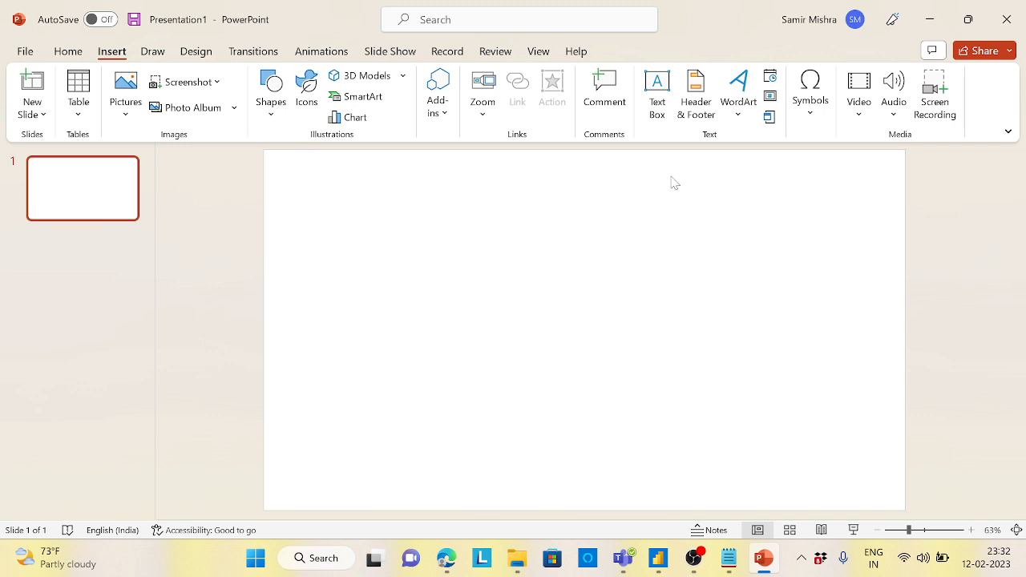
click(271, 95)
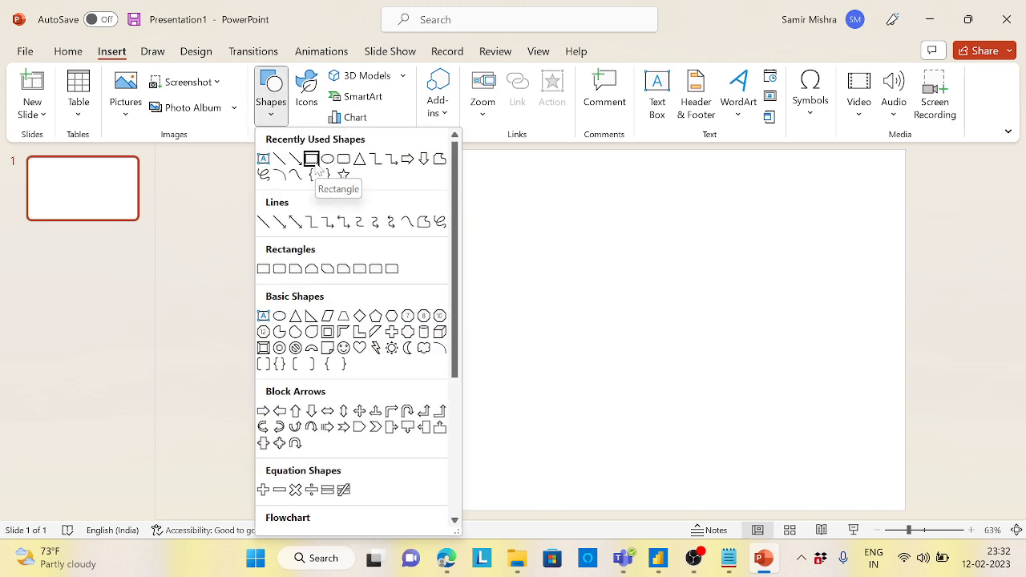
click(318, 164)
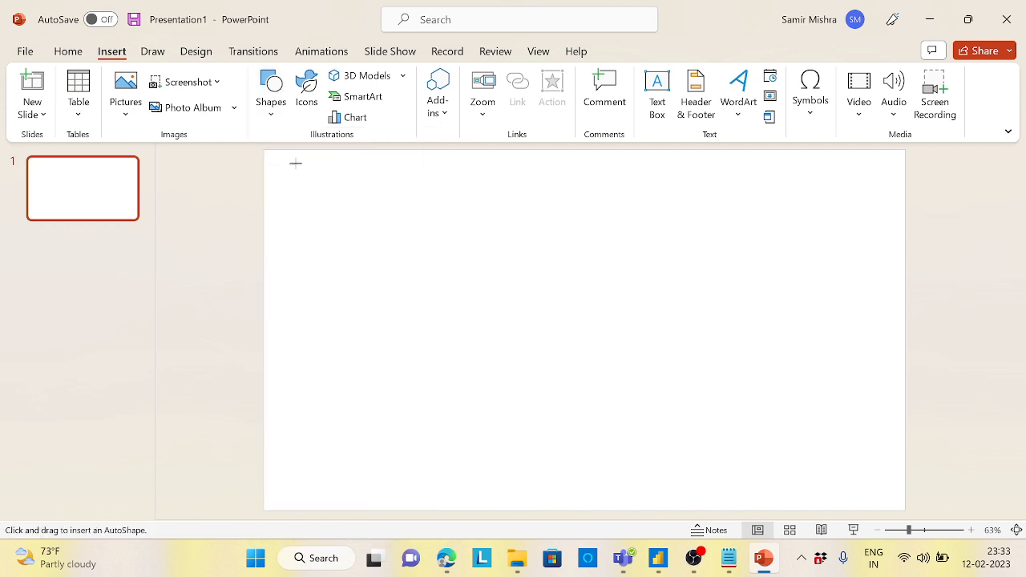
drag(278, 163, 367, 203)
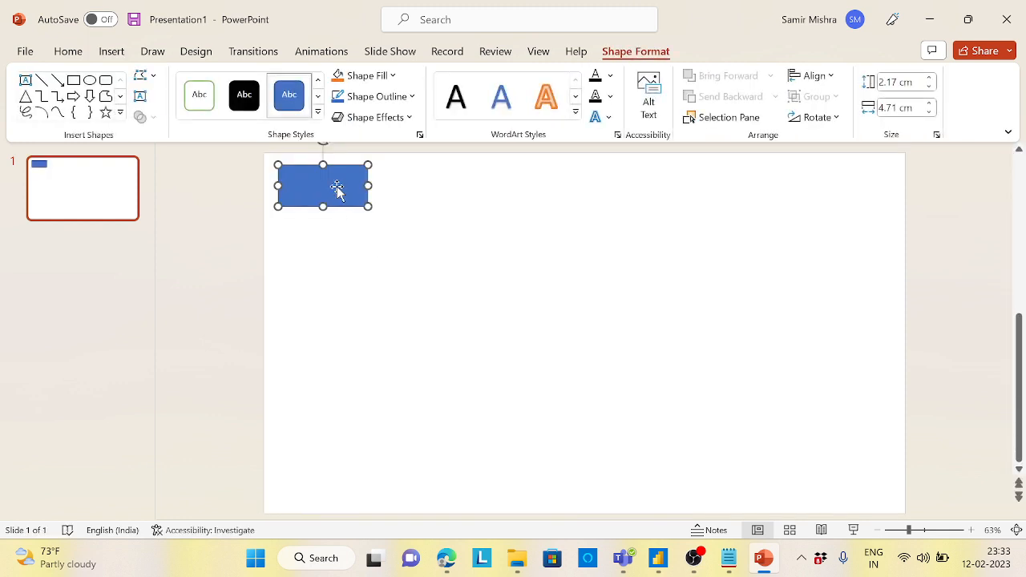
- Nudge the blue rectangle slightly down and then farther to the right along the slide's upper edge
key(ctrl+Down)
key(ctrl+Down)
key(ctrl+Down)
key(ctrl+Down)
key(ctrl+Down)
key(ctrl+Down)
key(ctrl+Down)
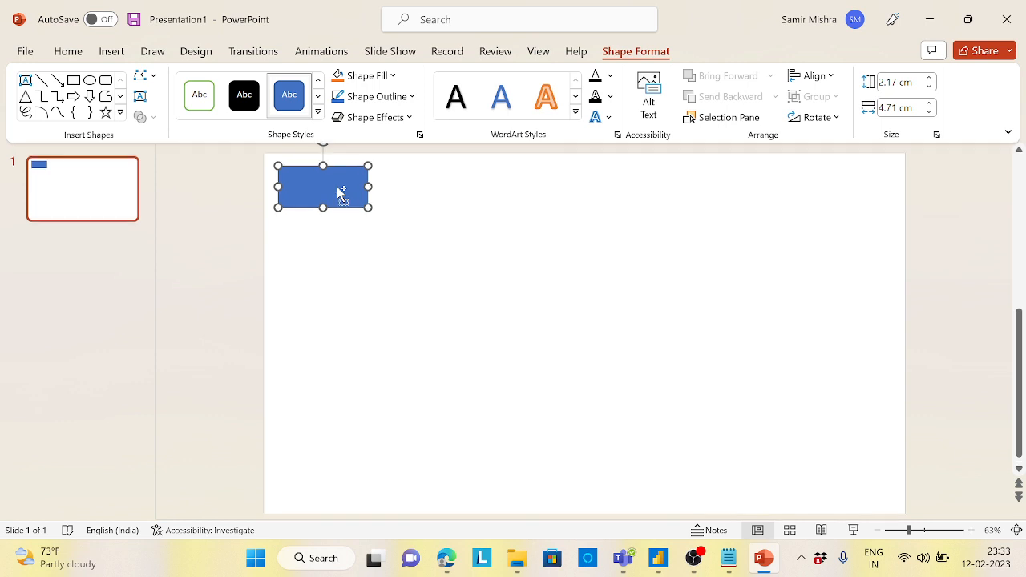
key(ctrl+Down)
key(ctrl+Down)
key(ctrl+Down)
key(ctrl+Down)
key(ctrl+Down)
key(ctrl+Down)
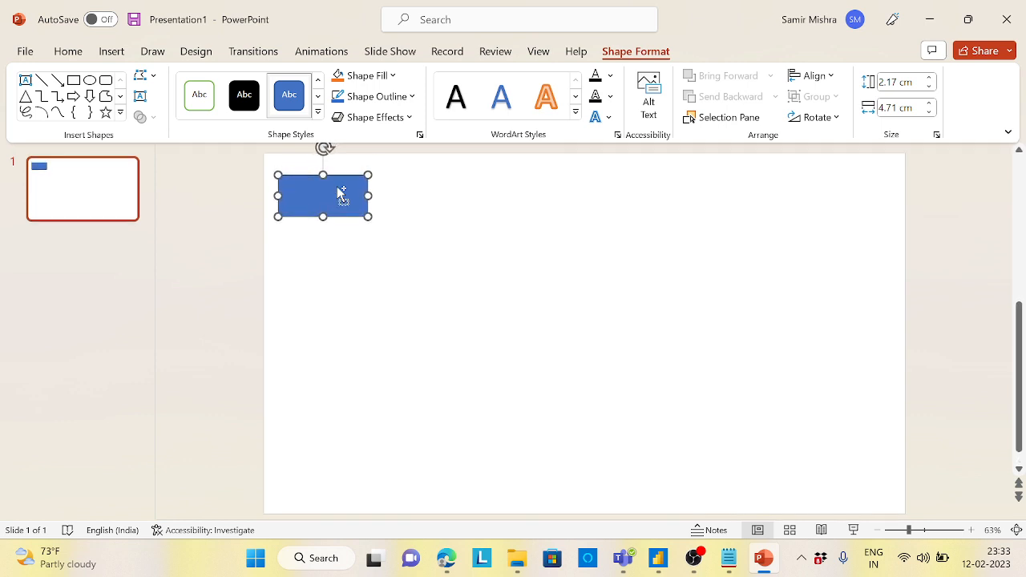
key(ctrl+Right)
key(ctrl+Right)
key(ctrl+Right)
key(ctrl+Right)
key(ctrl+Right)
key(ctrl+Right)
key(ctrl+Right)
key(ctrl+Right)
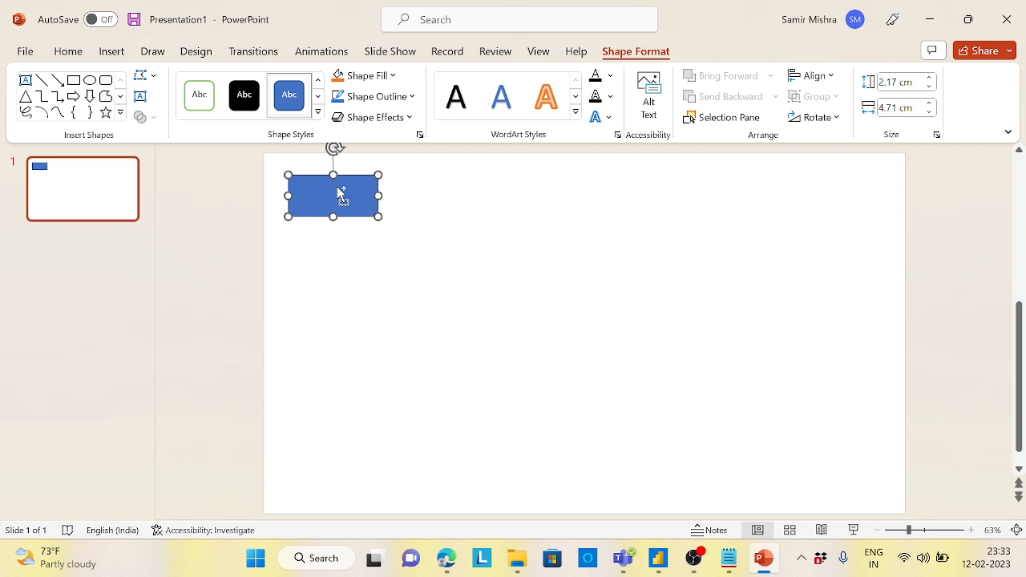
key(Right)
key(Right)
key(Right)
key(Right)
key(Right)
key(Right)
key(Right)
key(Right)
key(Right)
key(Right)
key(Right)
key(Right)
key(Right)
key(Right)
key(Right)
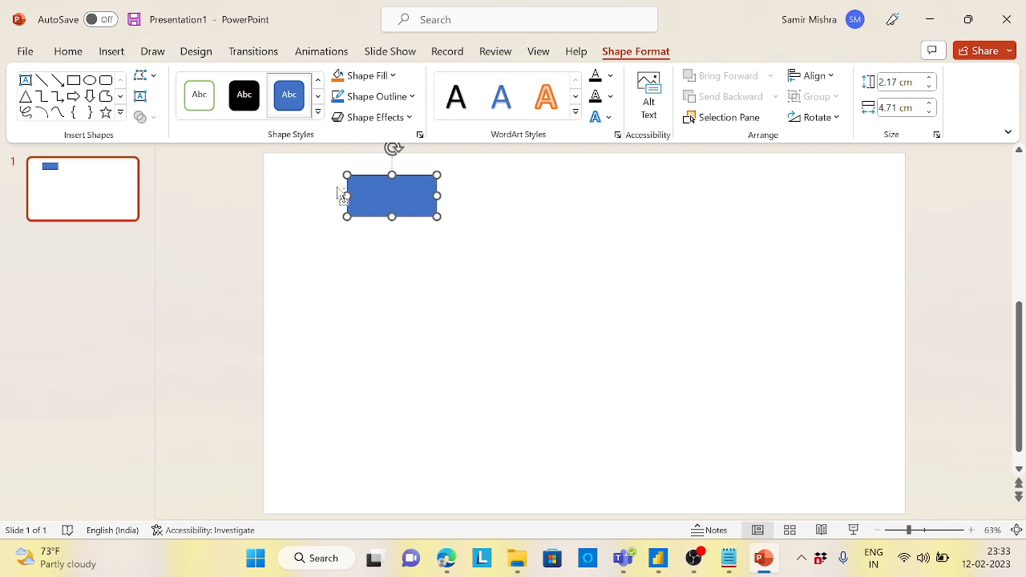
key(Right)
key(Right)
key(Right)
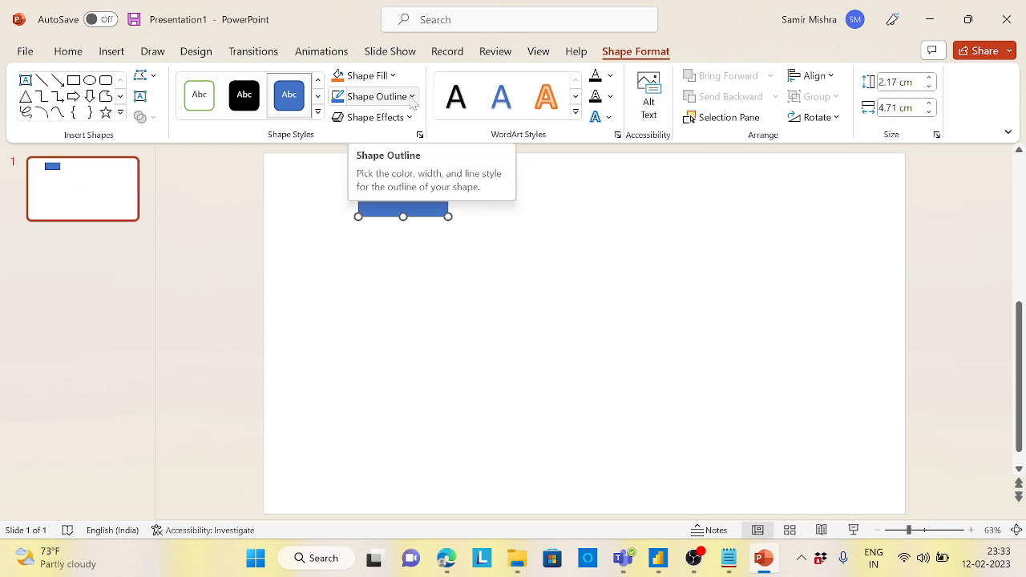
- Apply the white-filled, green-outlined shape style to the rectangle and change its outline to the theme orange
click(203, 111)
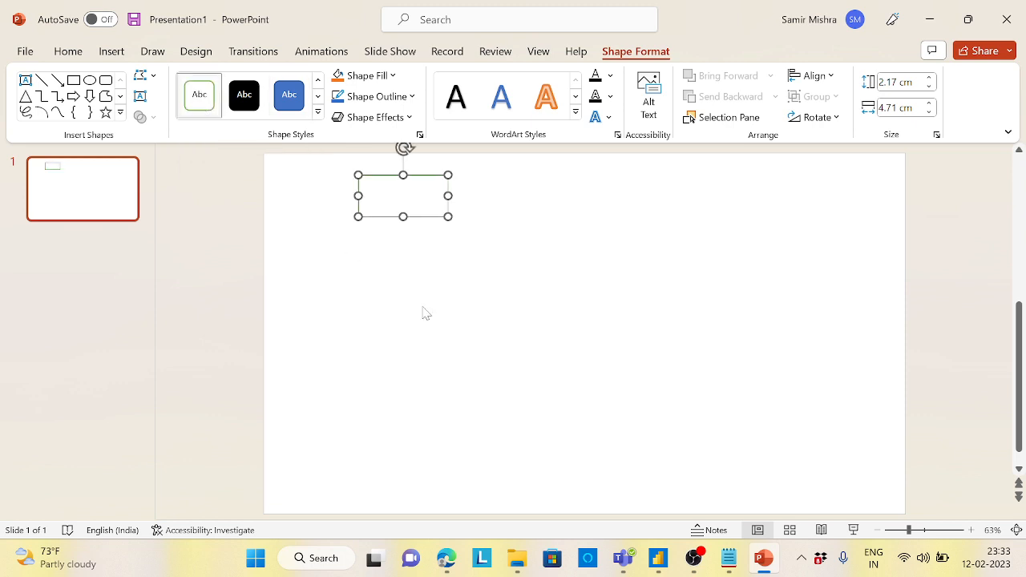
click(411, 96)
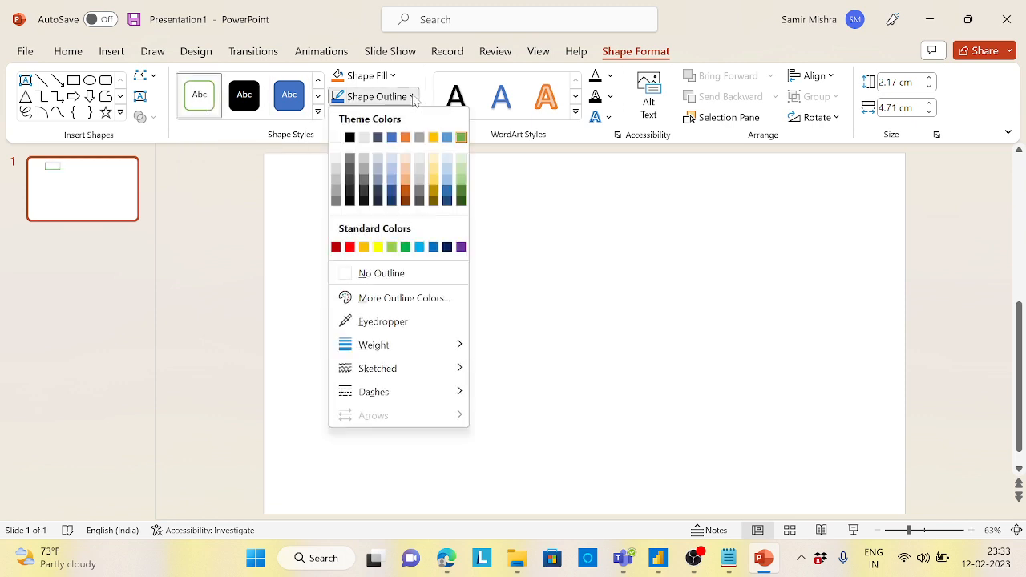
click(405, 140)
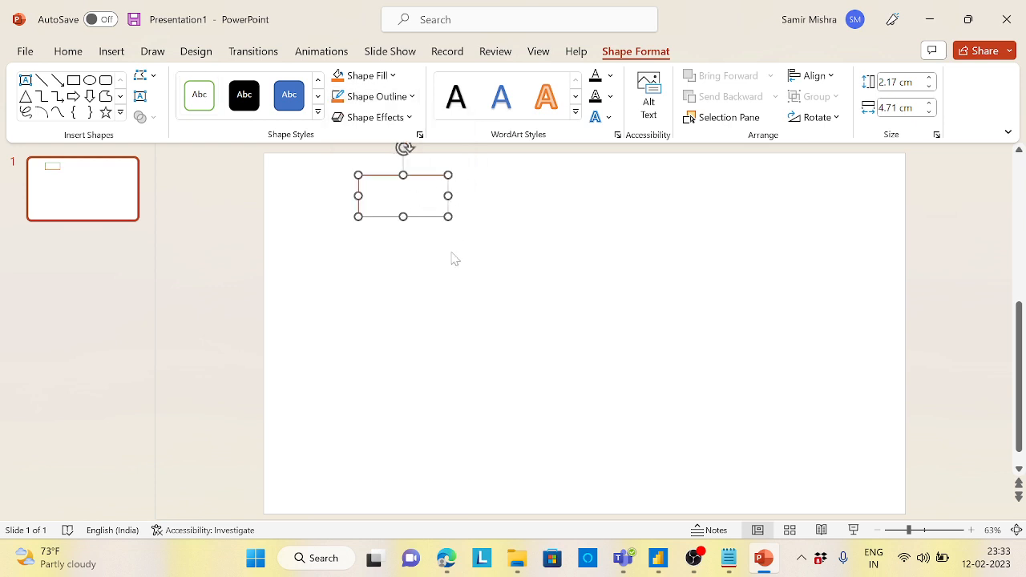
- Add an outer shadow that falls to the right of the rectangle and deselect it
click(408, 118)
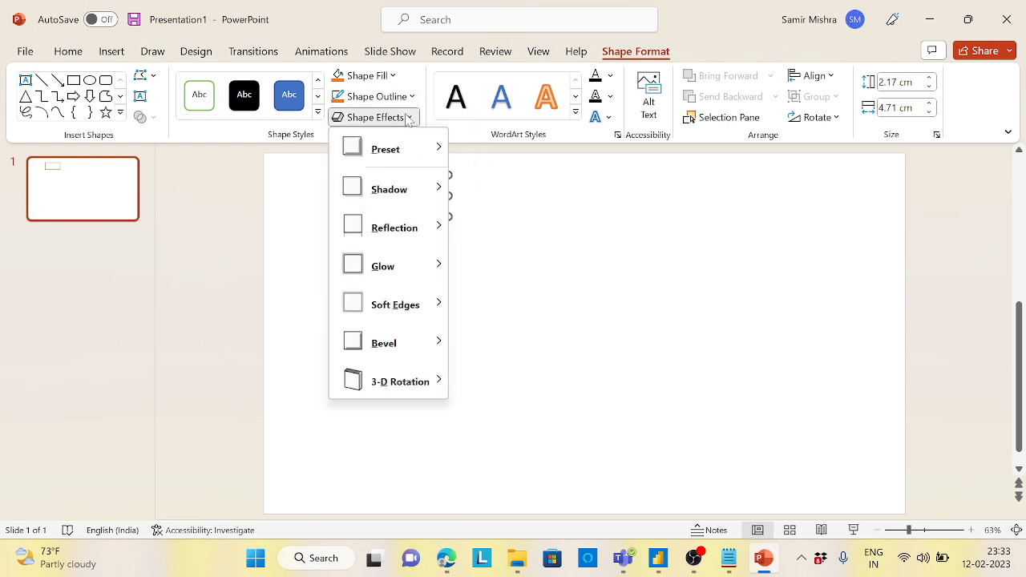
mouse_move(417, 205)
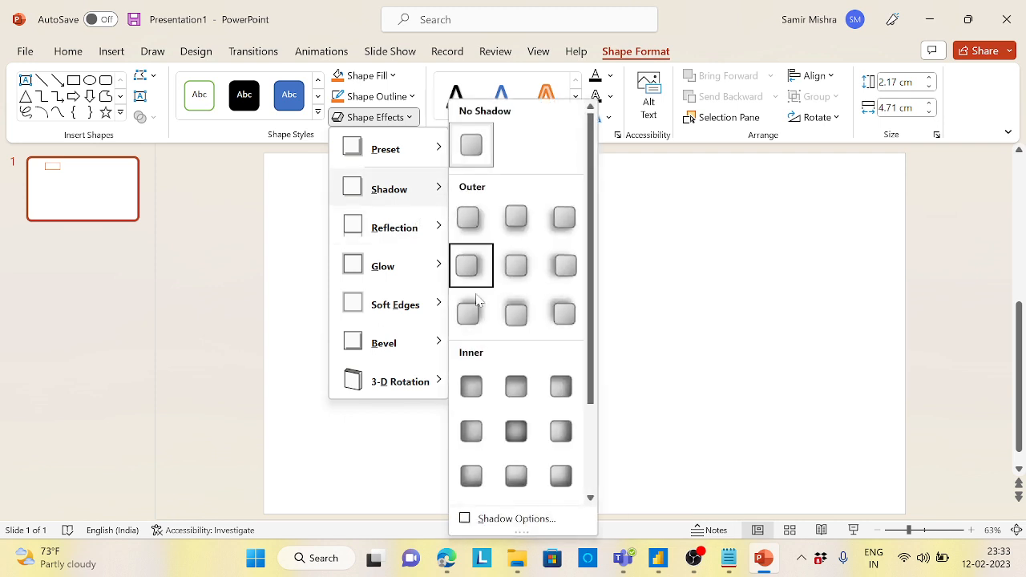
click(470, 264)
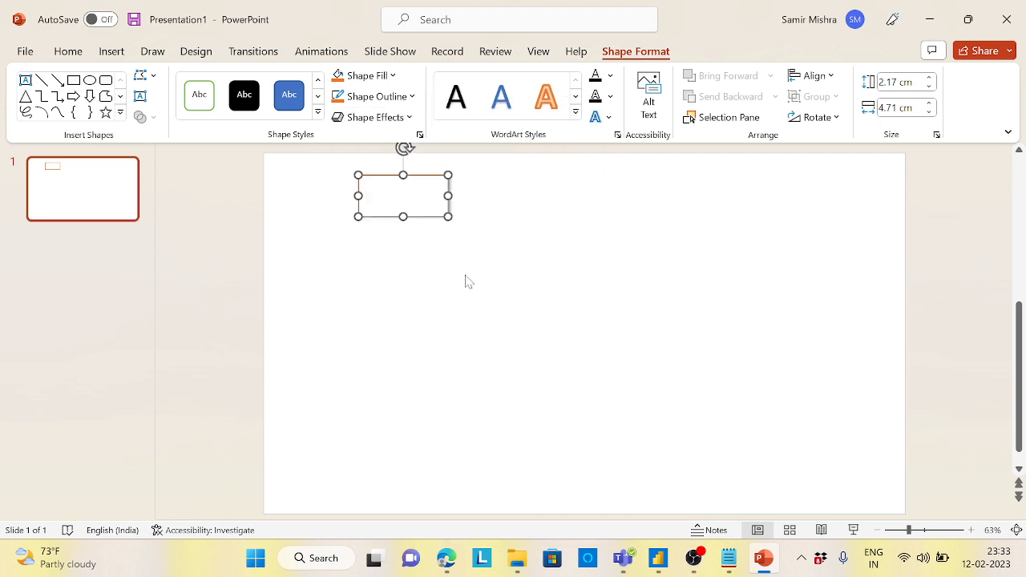
click(495, 246)
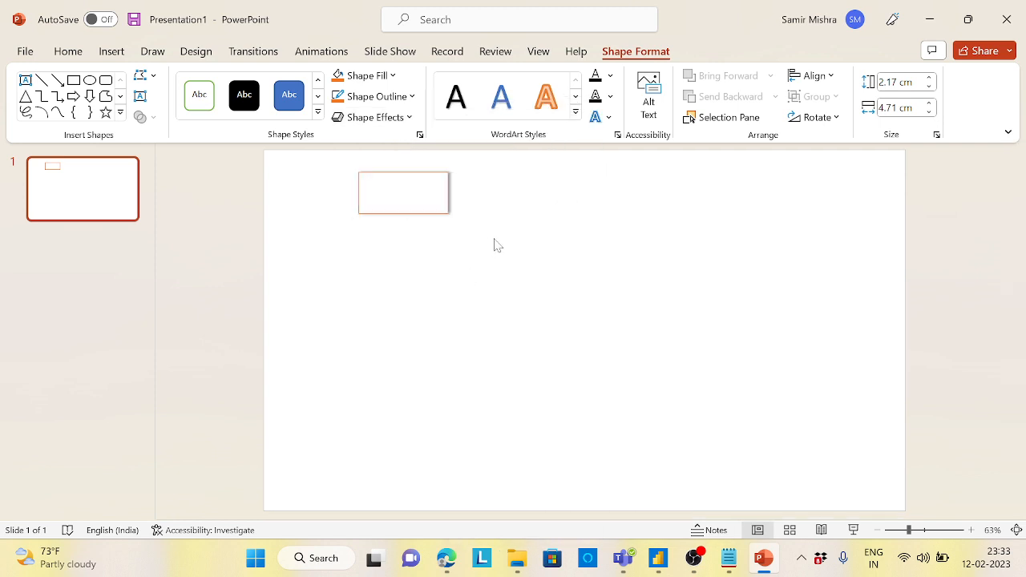
- Open the rectangle's format settings, try the pattern, slide background and solid fills, and apply a linear gradient fill
click(417, 215)
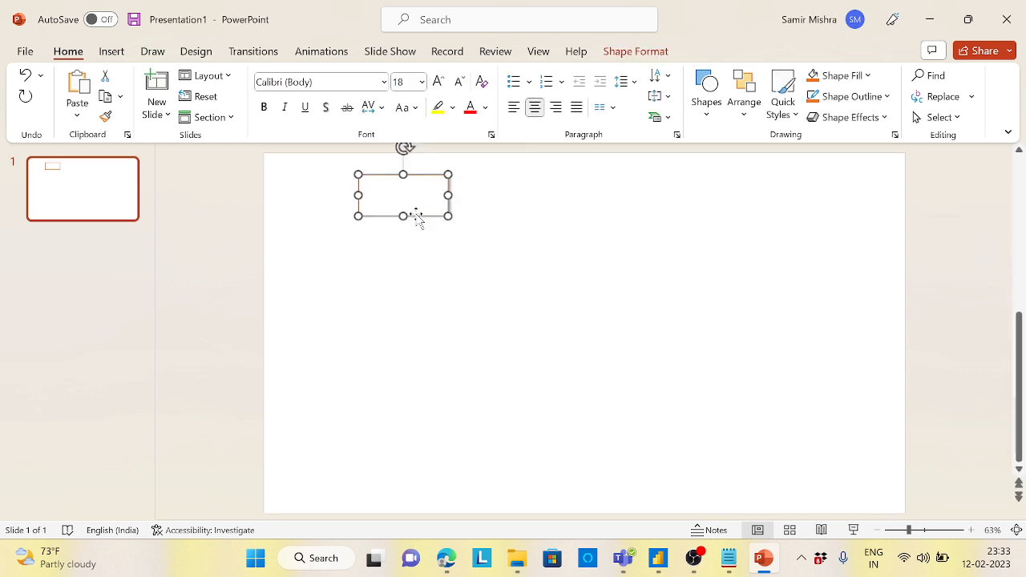
right_click(417, 216)
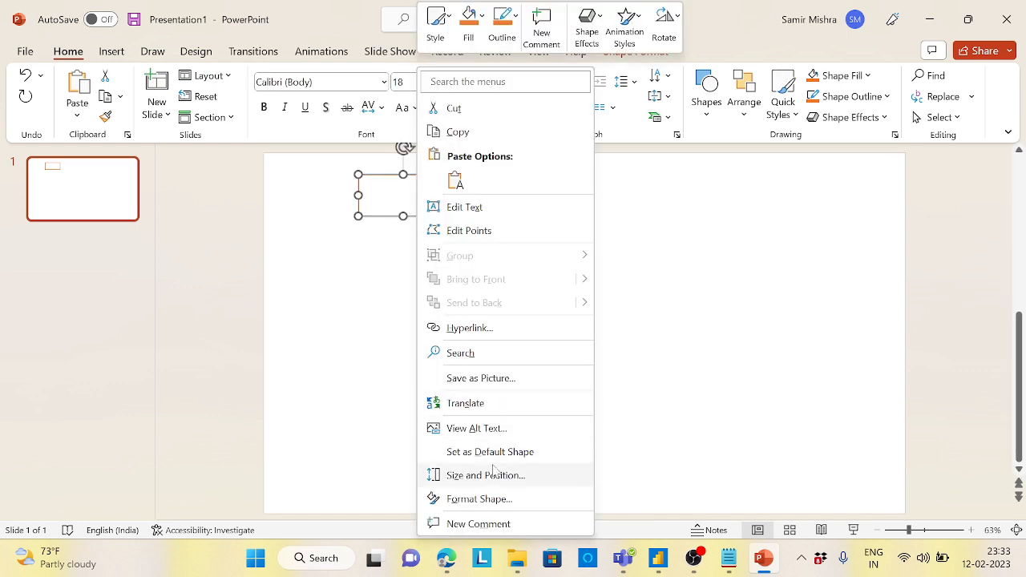
click(480, 498)
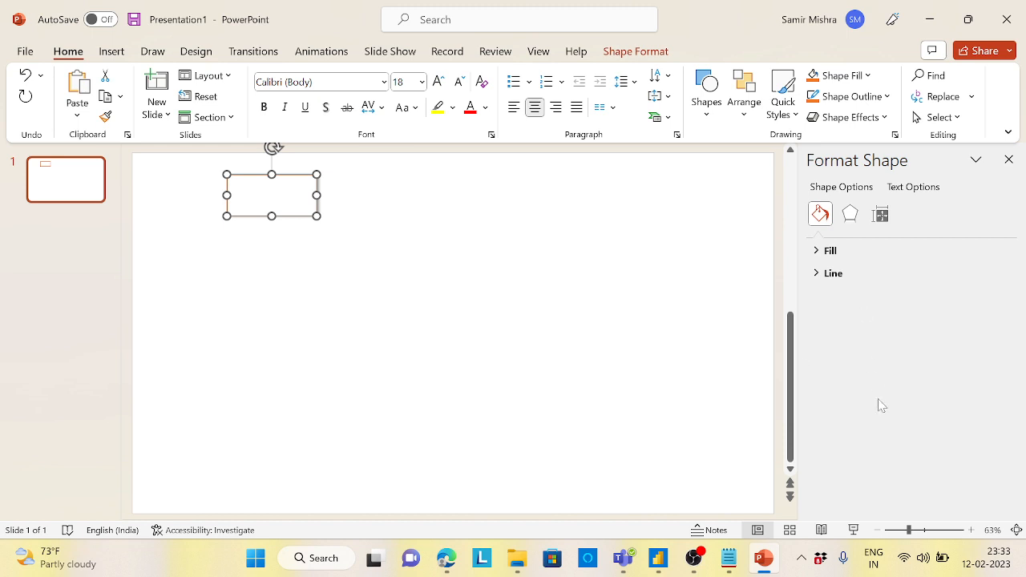
click(821, 252)
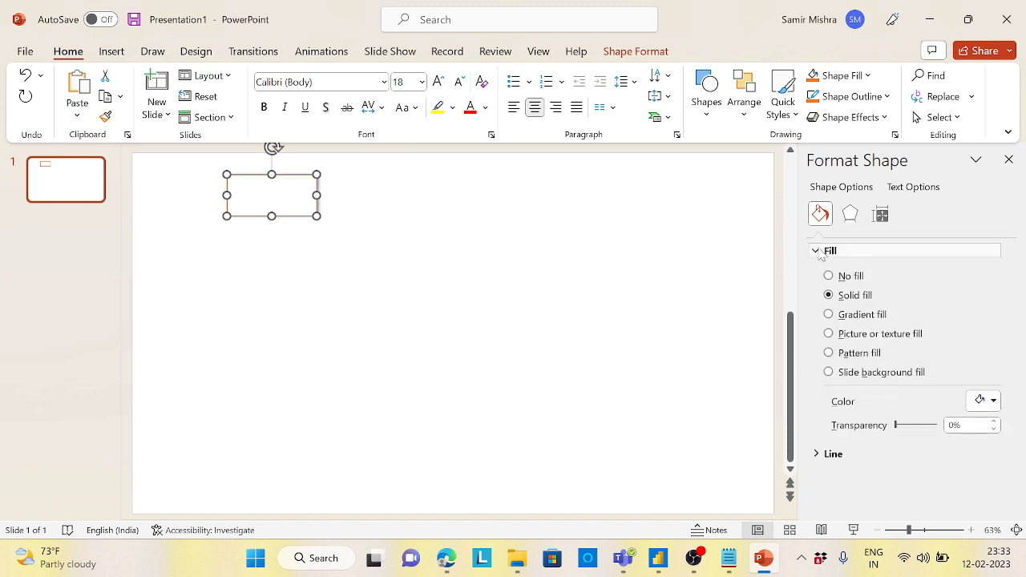
click(832, 358)
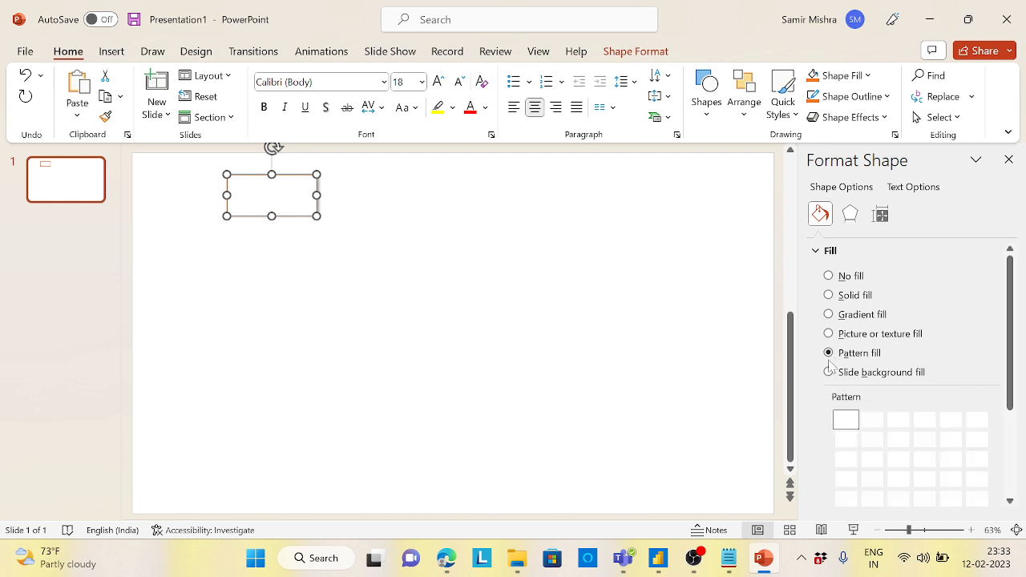
click(830, 374)
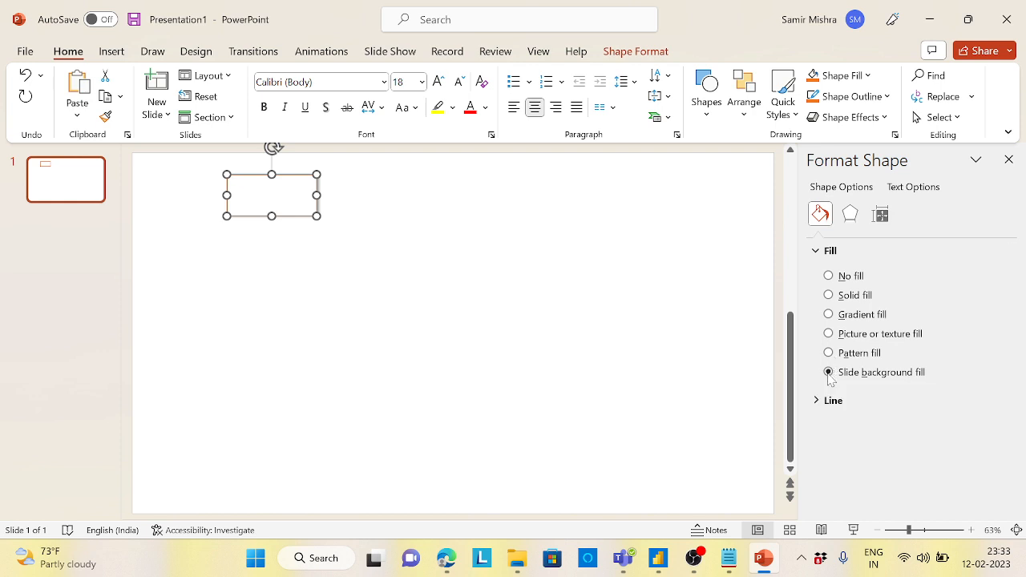
click(829, 315)
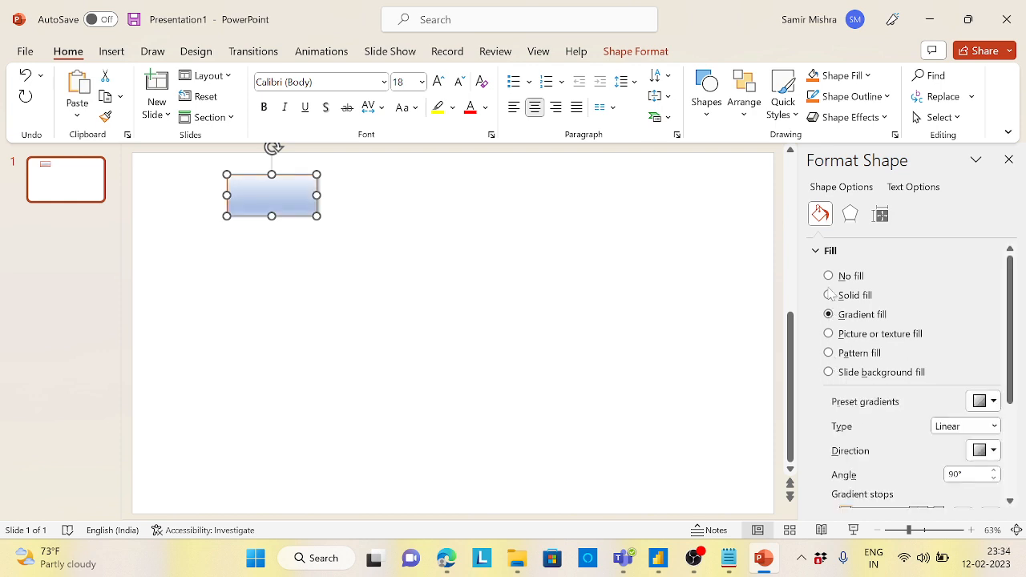
click(829, 296)
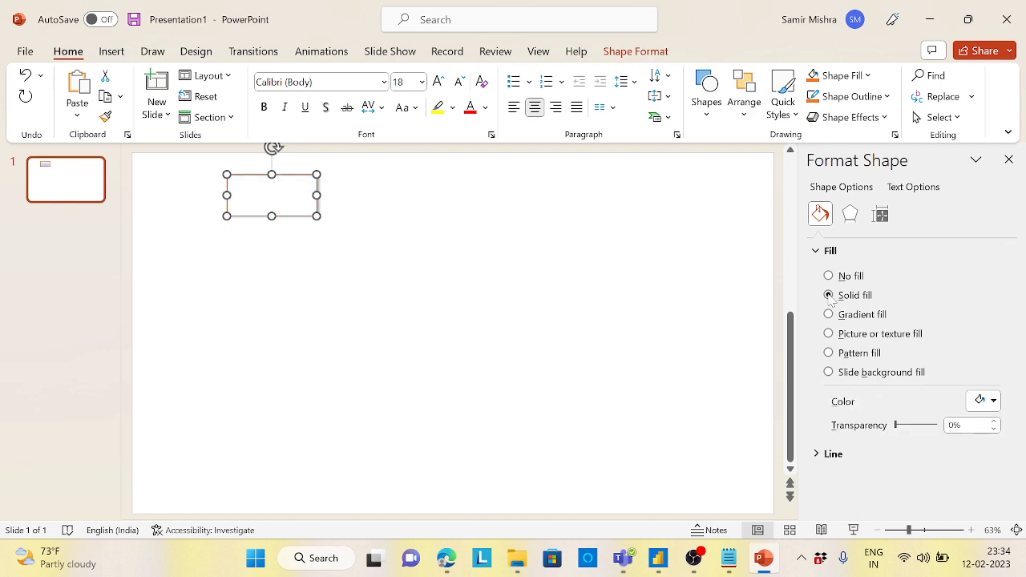
click(830, 315)
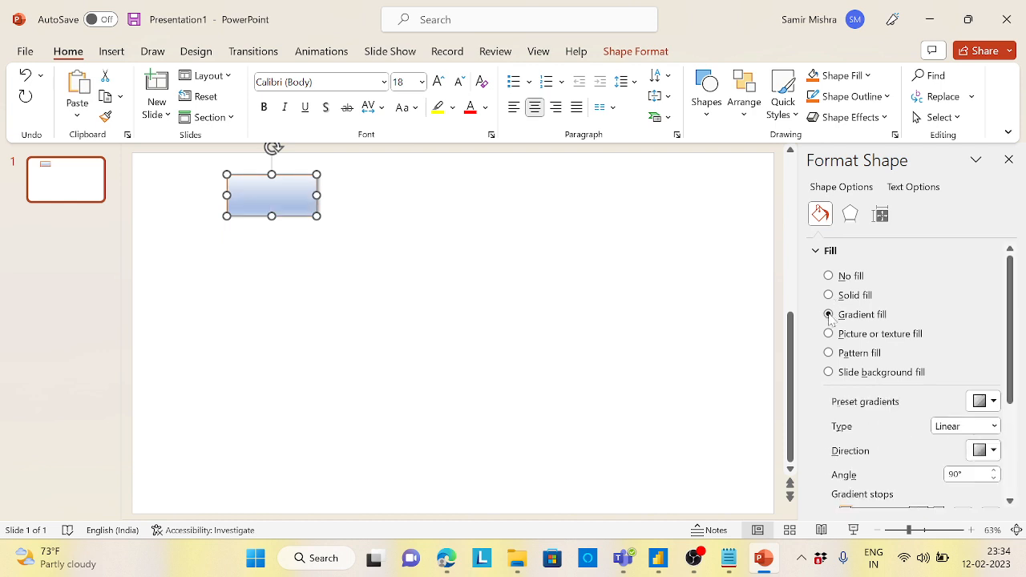
- Give the rectangle's first gradient stop a custom pale pink color
drag(1012, 332, 1012, 391)
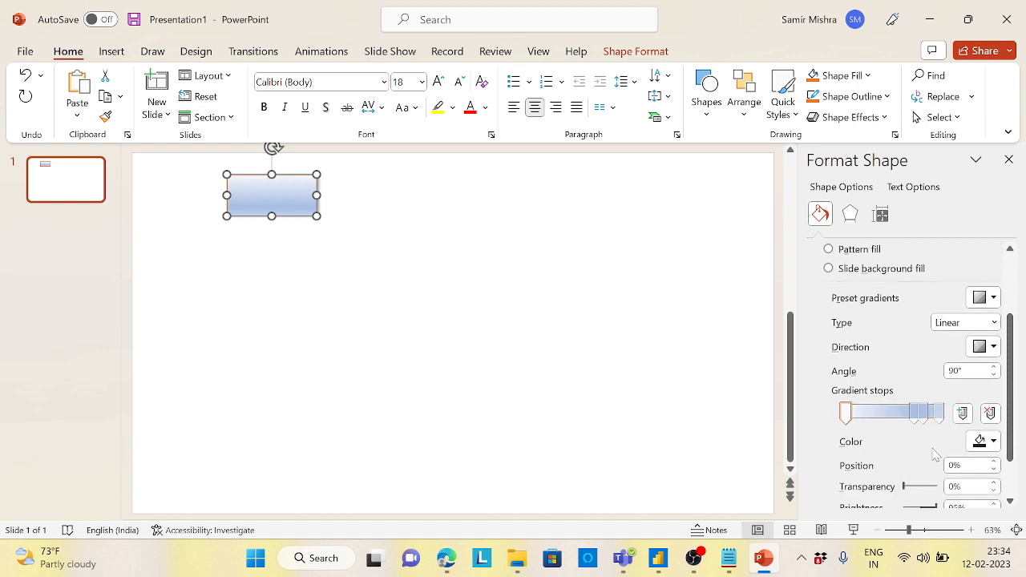
click(994, 442)
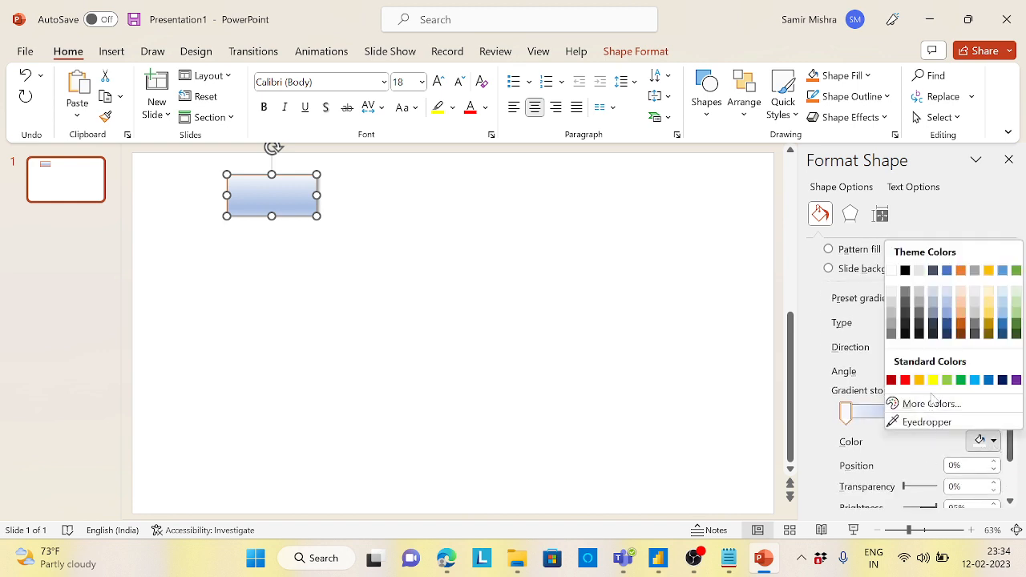
click(934, 403)
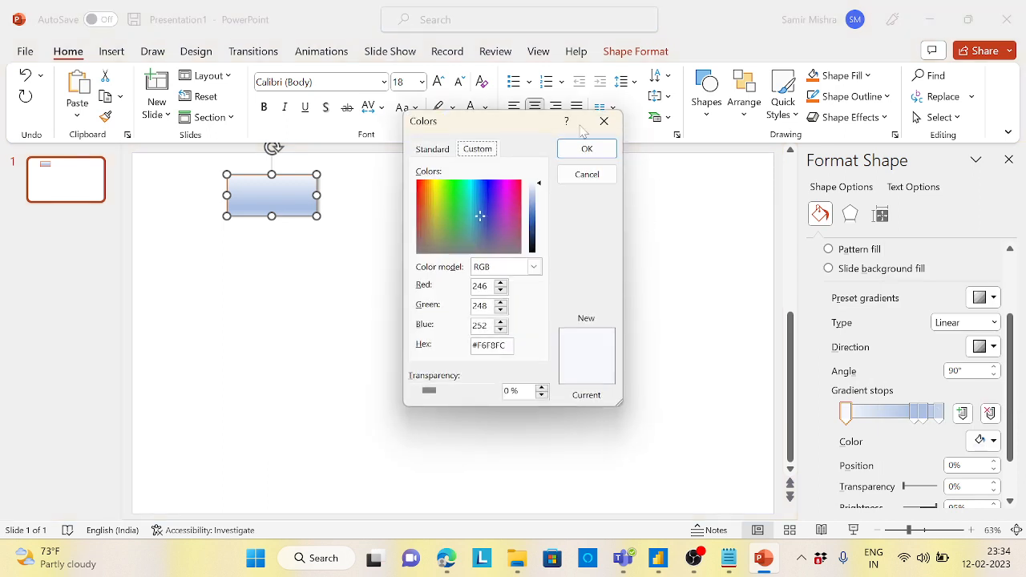
drag(529, 128, 669, 131)
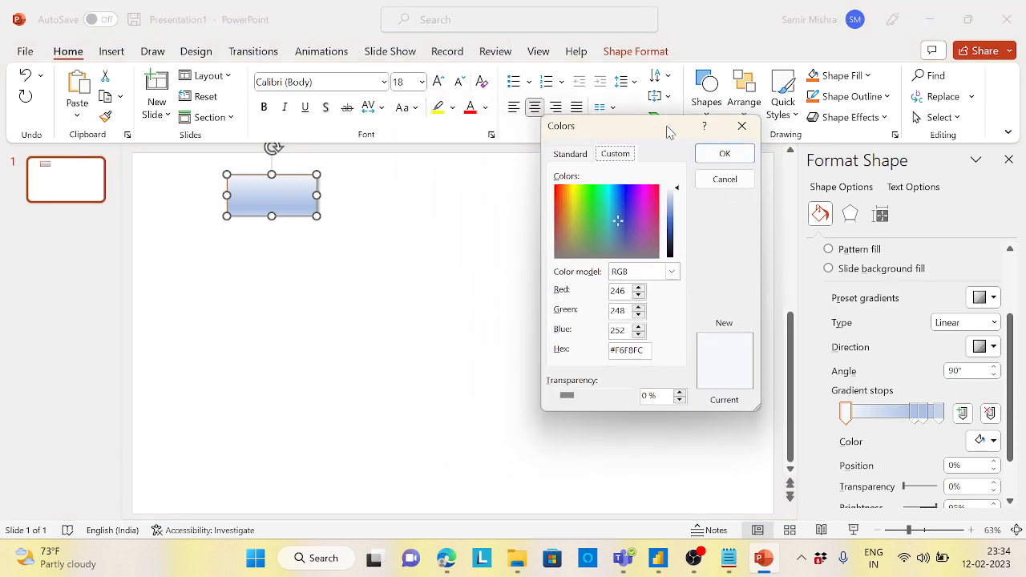
click(652, 194)
click(725, 154)
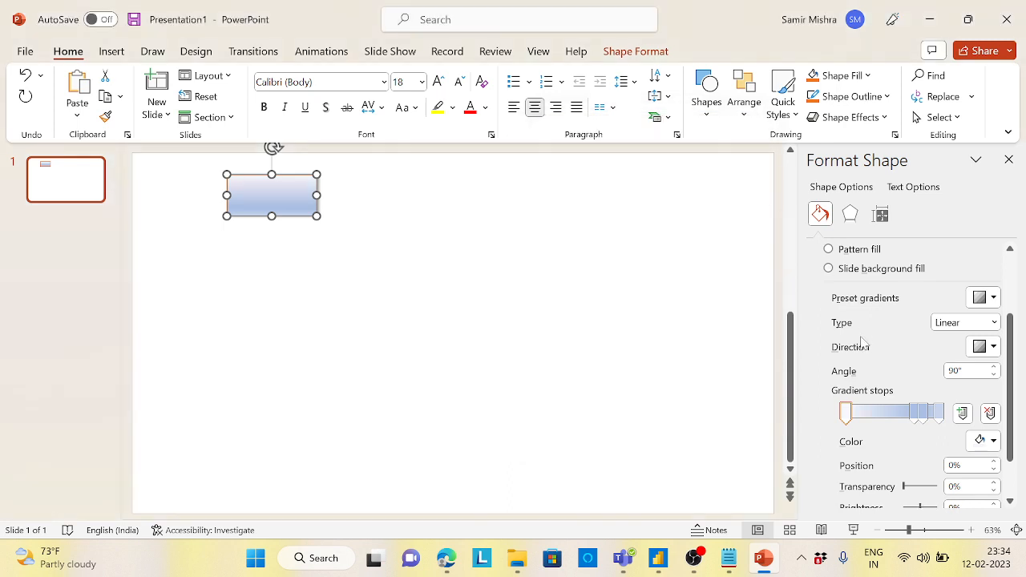
- Set the first gradient stop's transparency to 51% and its brightness to 100%, then deselect and reselect the rectangle
scroll(1012, 407, down, 2)
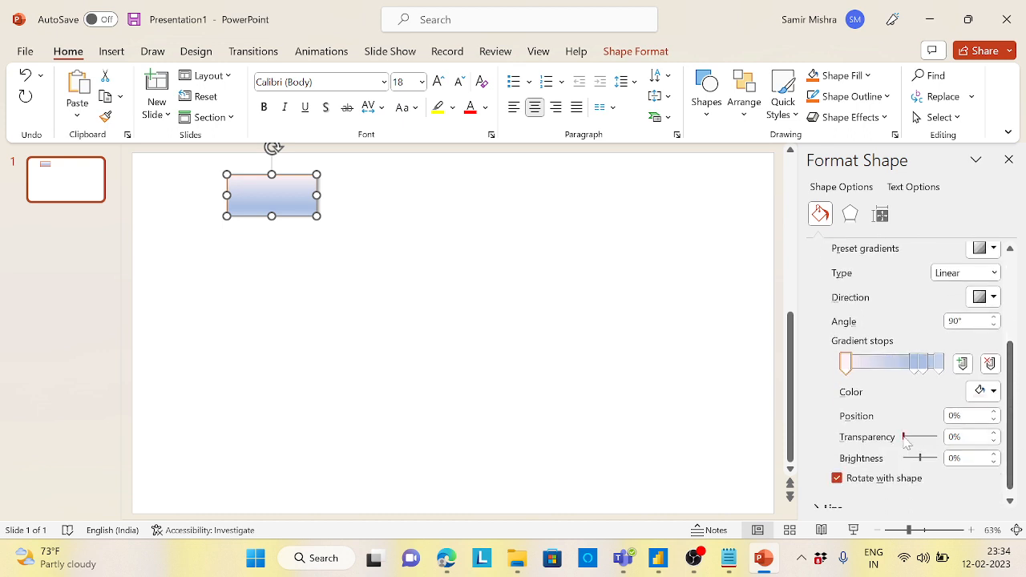
drag(904, 438, 921, 438)
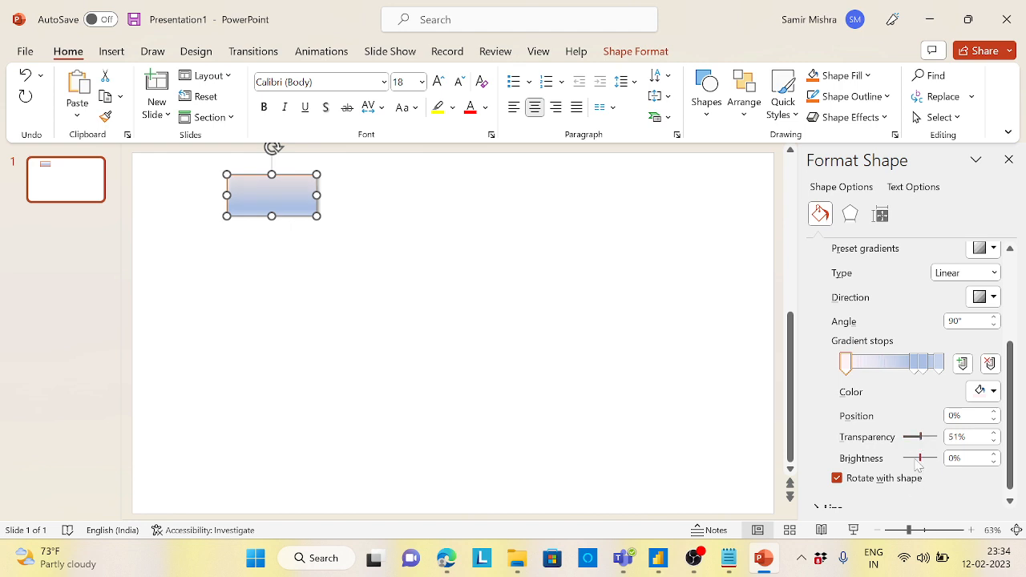
drag(922, 460, 946, 463)
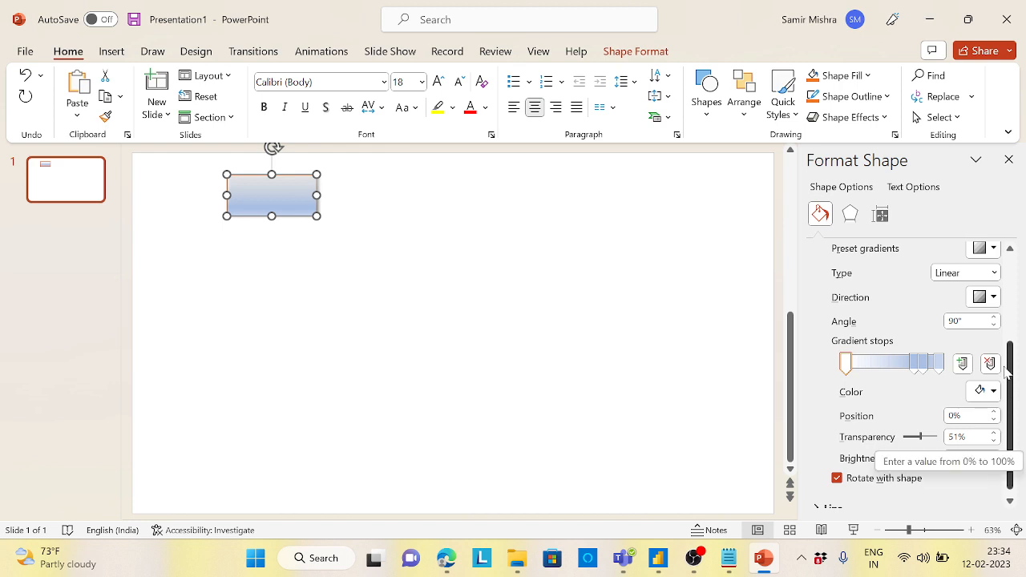
click(486, 243)
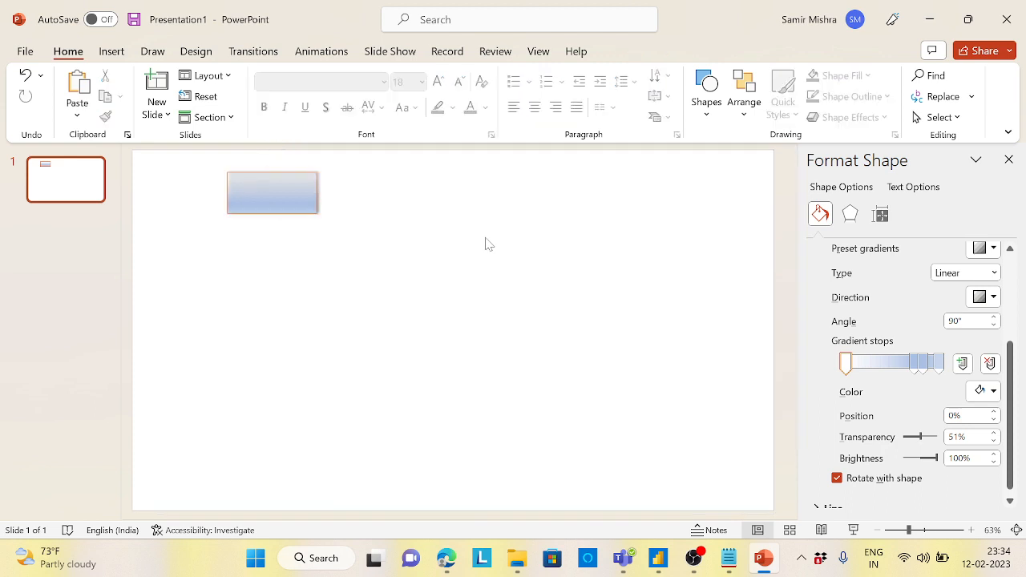
click(257, 203)
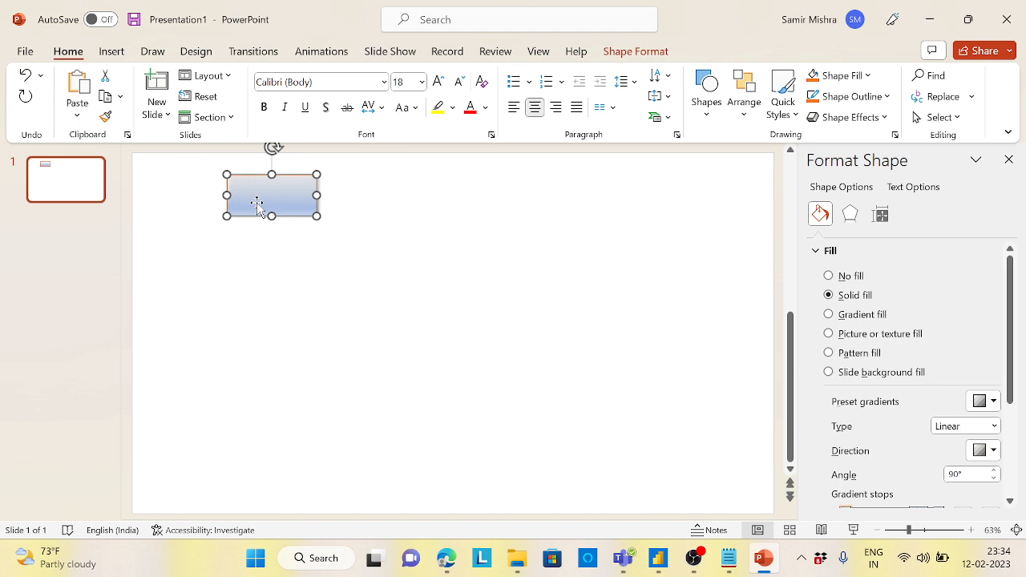
- Duplicate the gradient rectangle four times to form an evenly spaced horizontal row of five along the slide's upper edge, and deselect
key(ctrl+d)
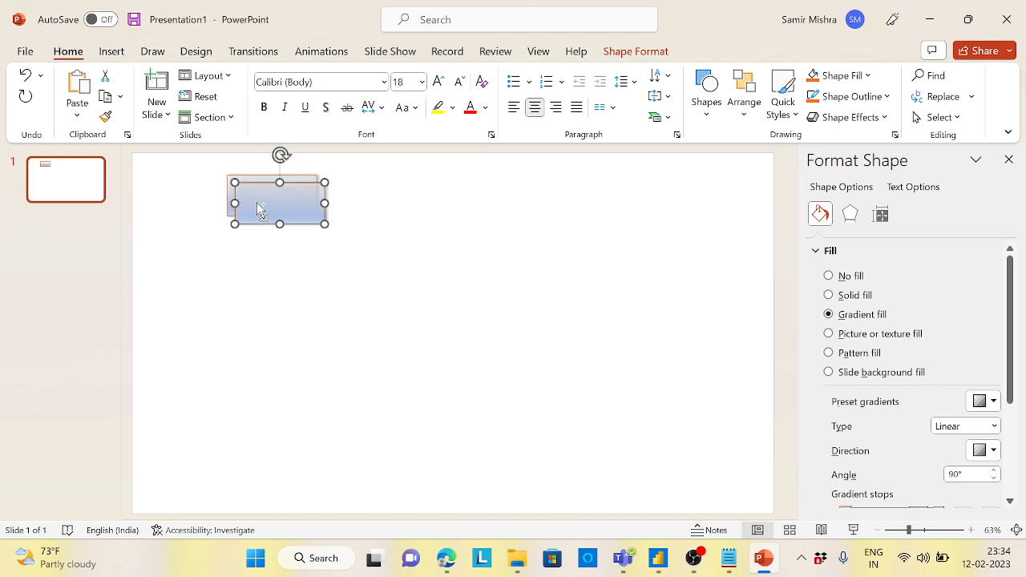
drag(263, 202, 362, 192)
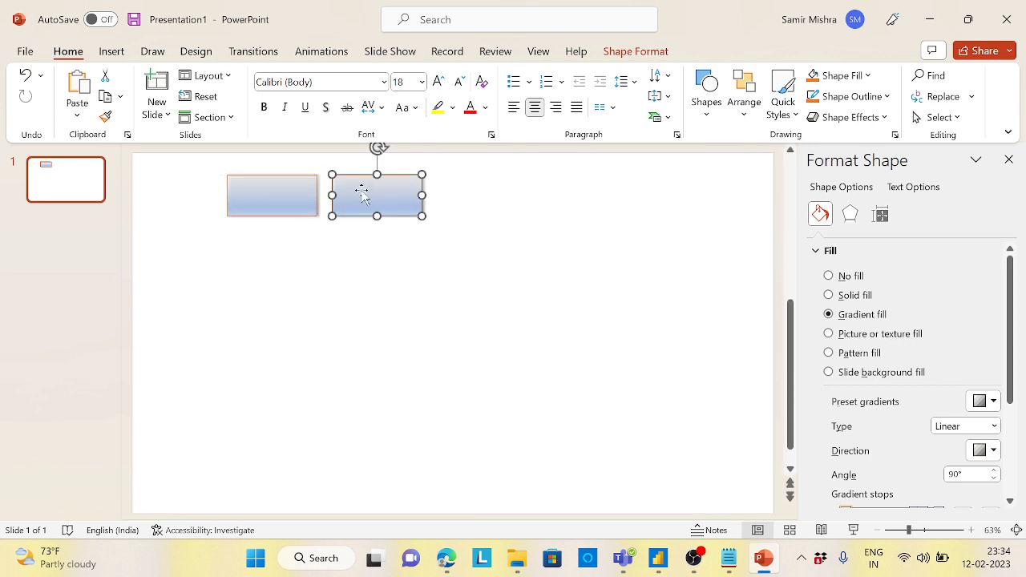
key(ctrl+d)
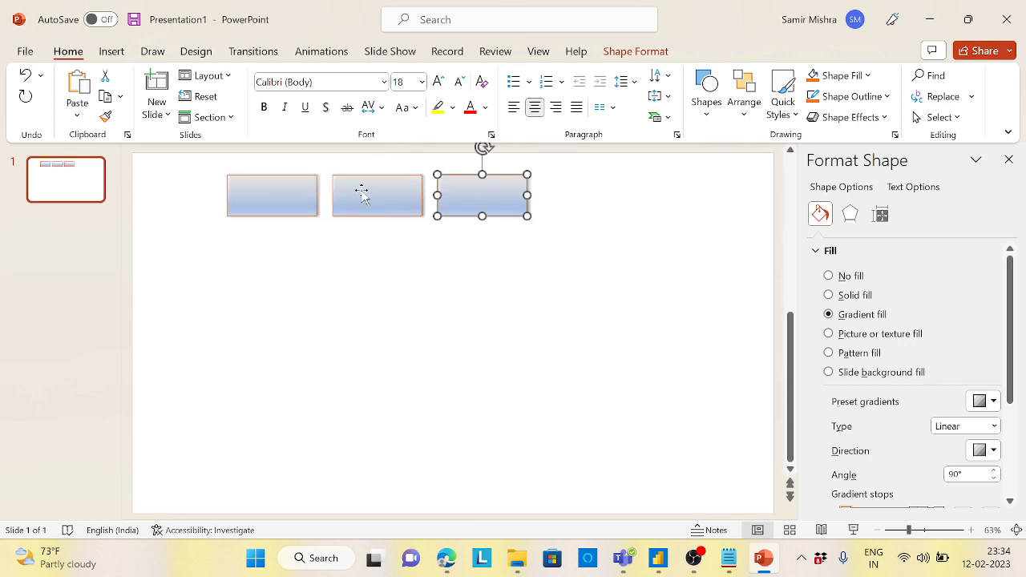
key(ctrl+d)
key(ctrl+d)
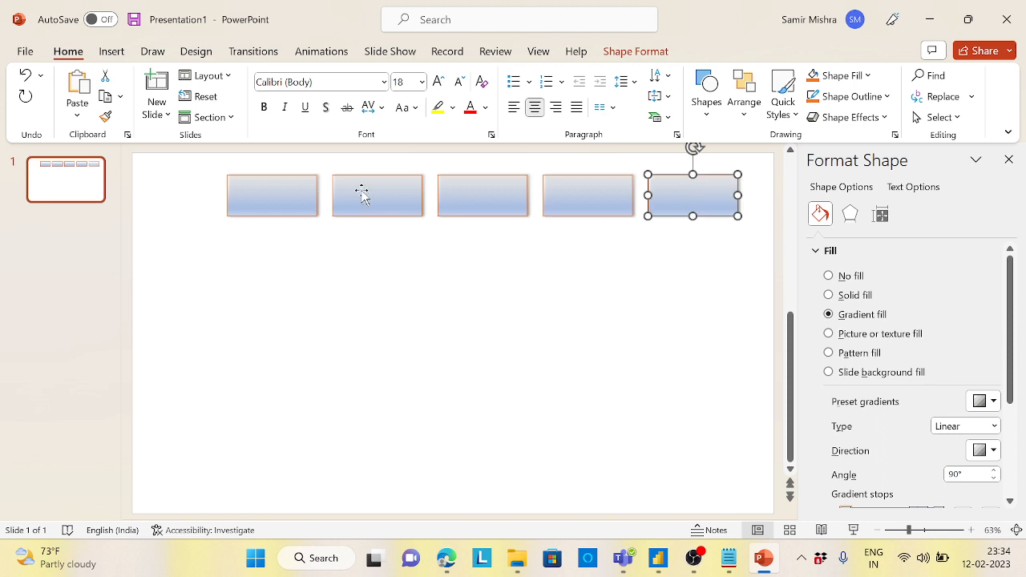
click(534, 327)
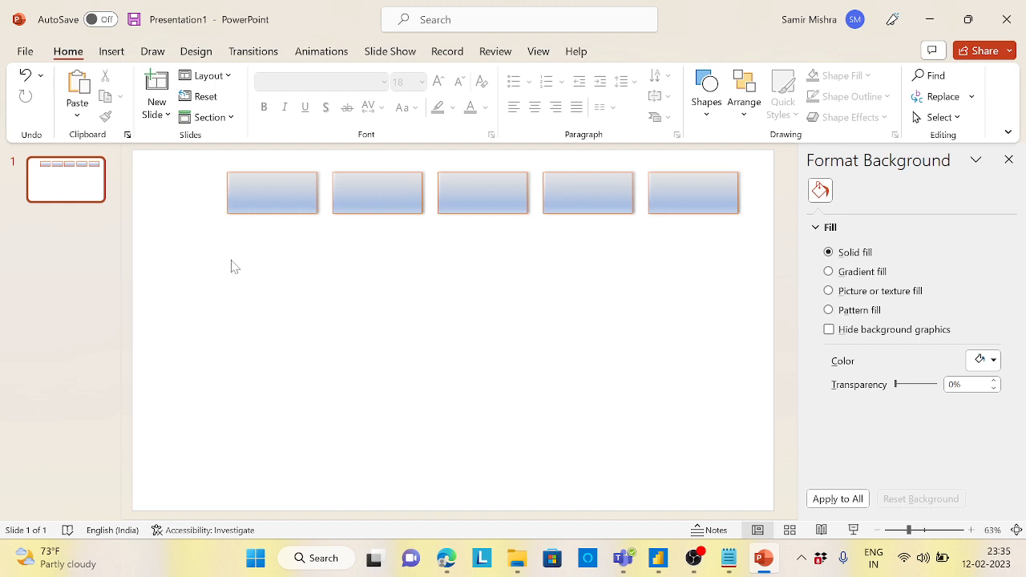
- Choose the rectangle shape for drawing a new panel on the slide
click(111, 53)
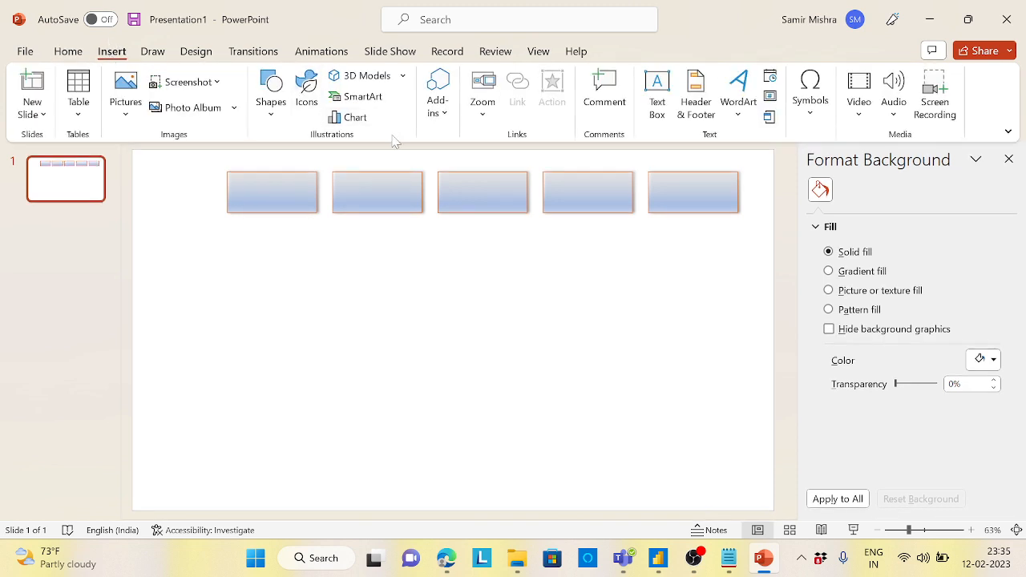
click(271, 112)
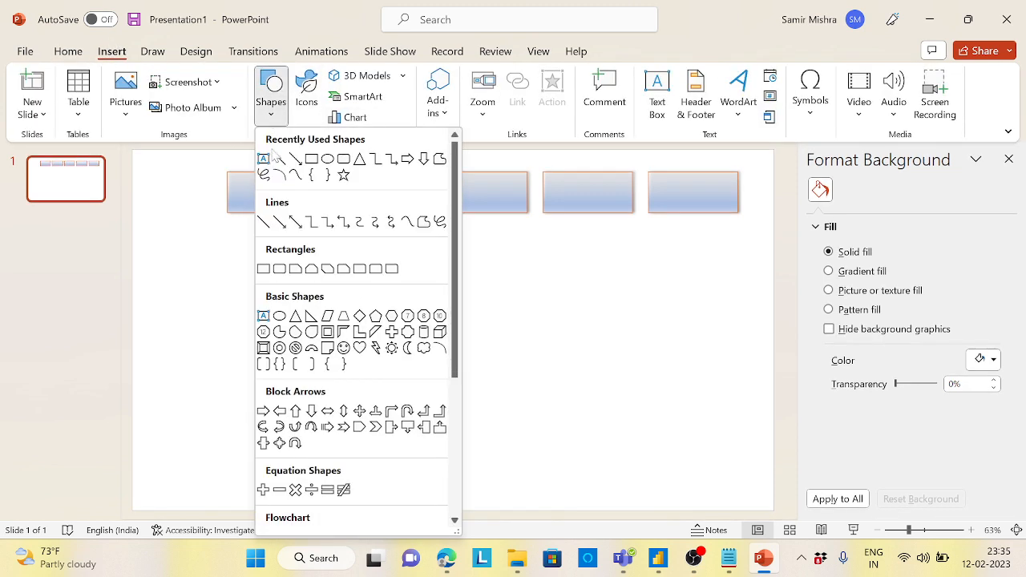
click(316, 169)
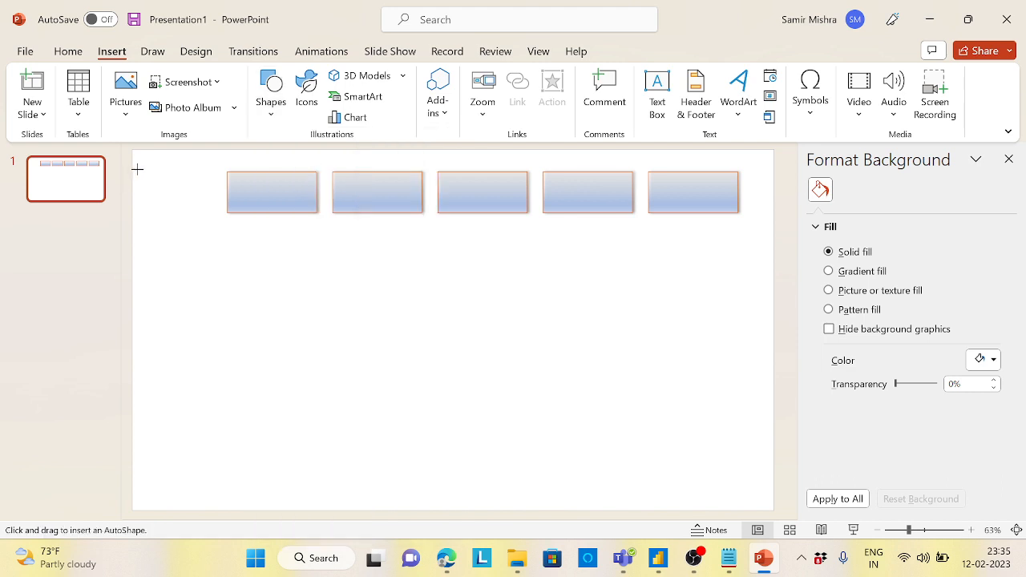
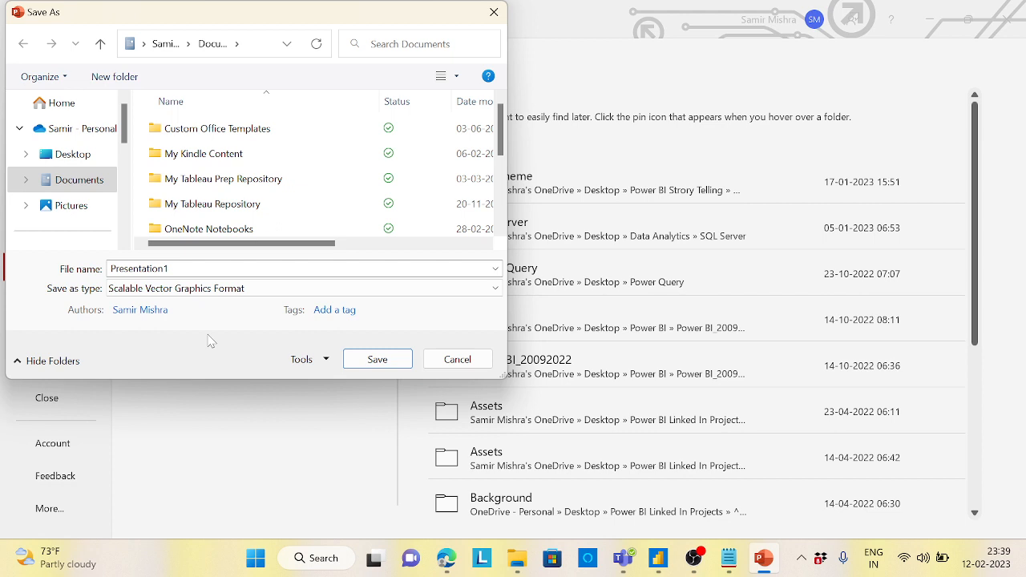
- Save only the current slide as an SVG file named Sales Background in Desktop > Youtube Content > DAX PlayList
click(73, 154)
click(205, 214)
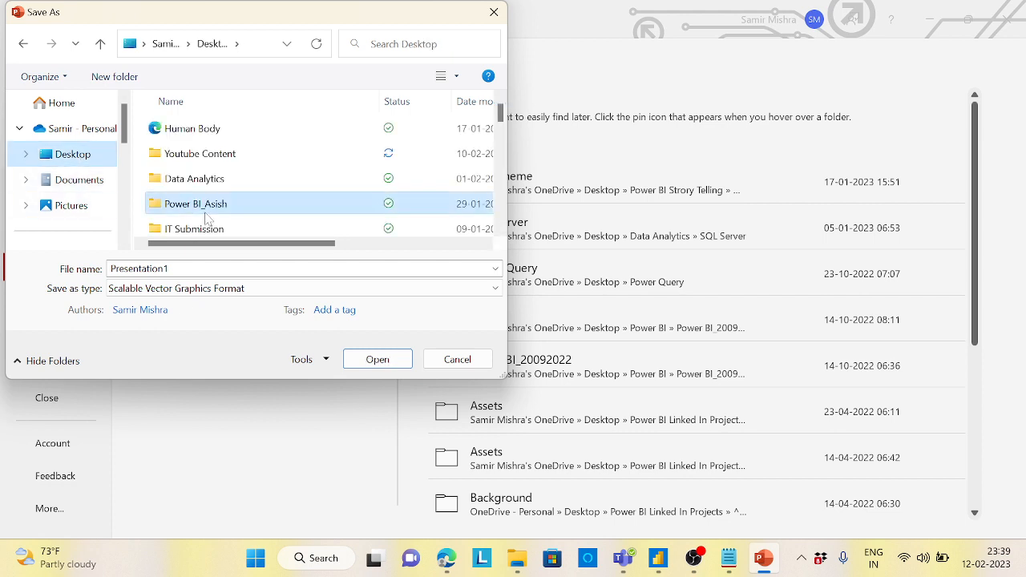
key(y)
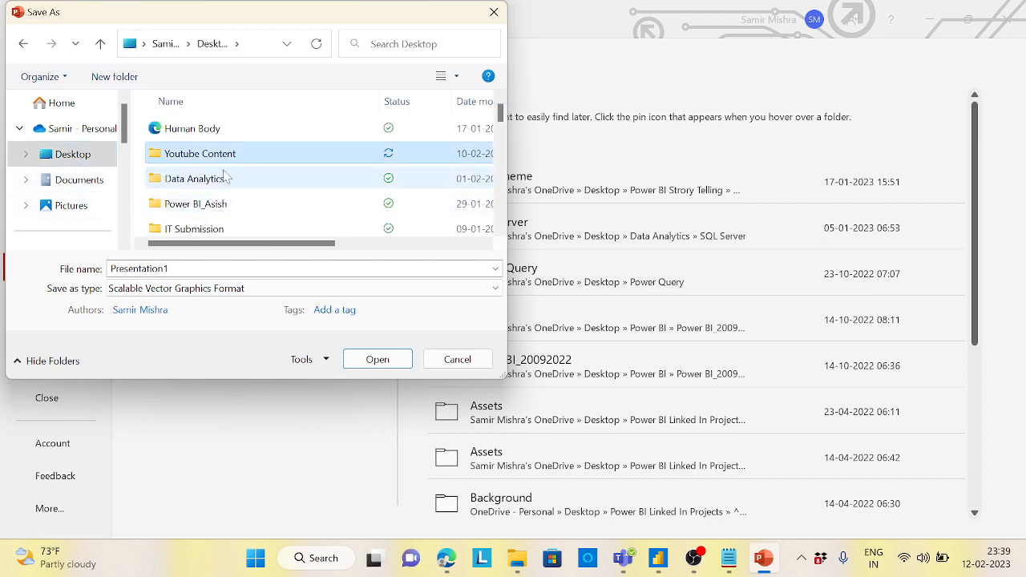
key(Return)
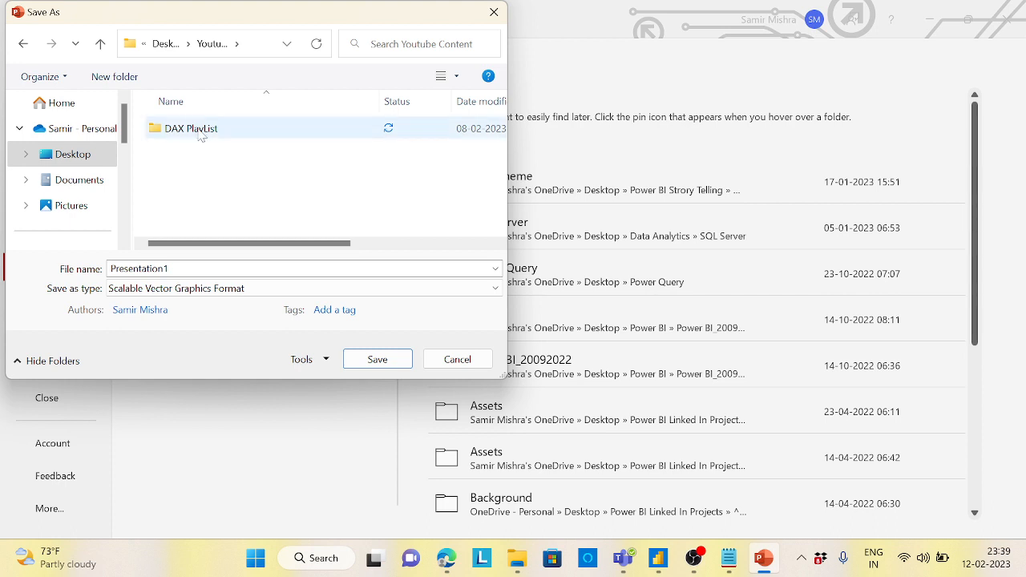
double_click(200, 132)
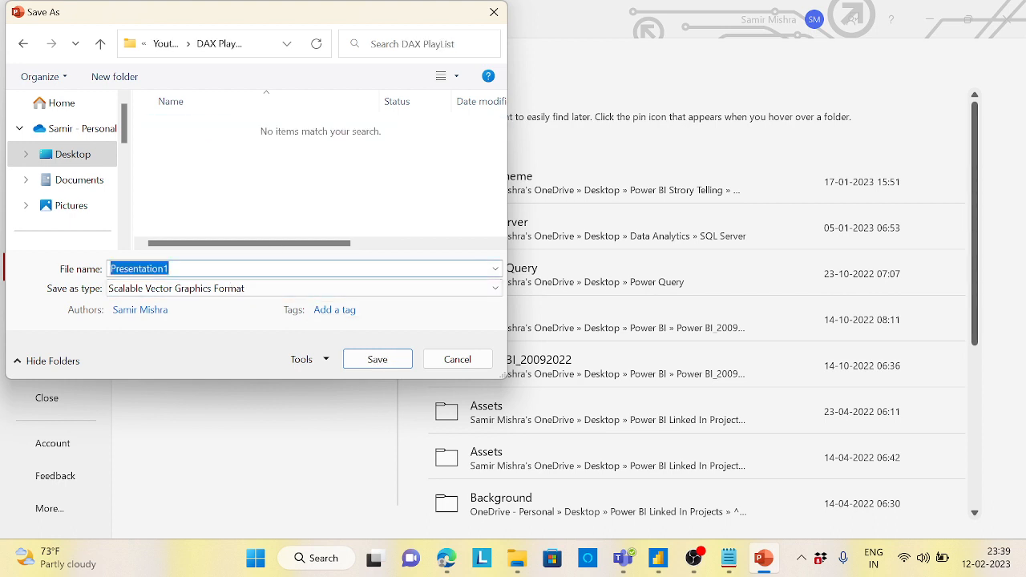
text(Sales Background)
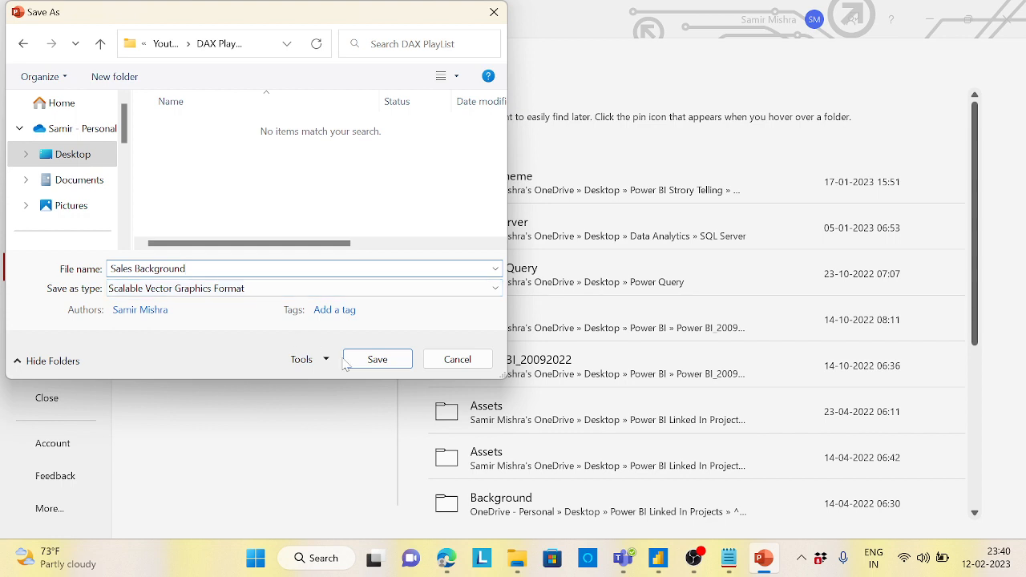
click(374, 363)
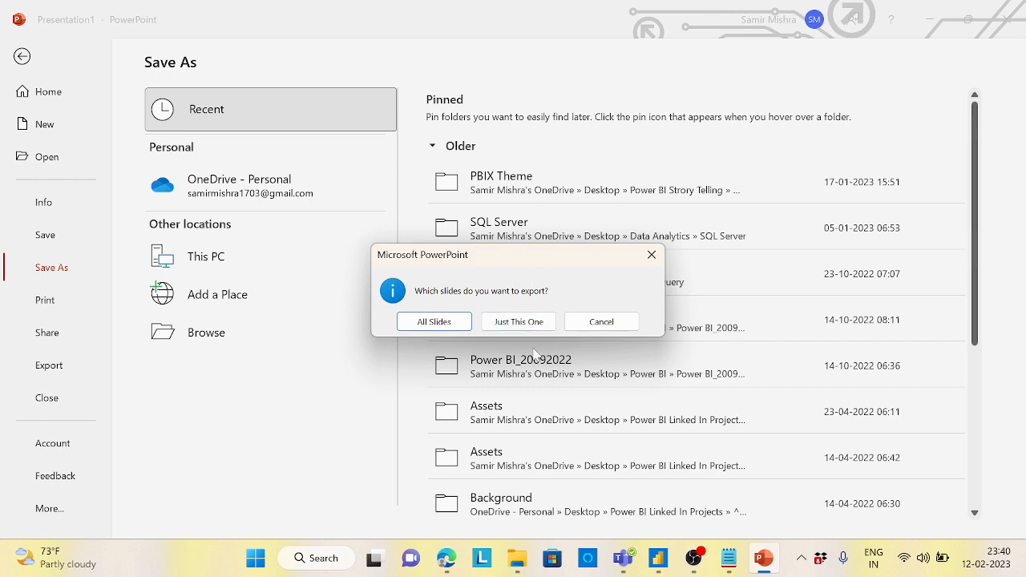
click(521, 322)
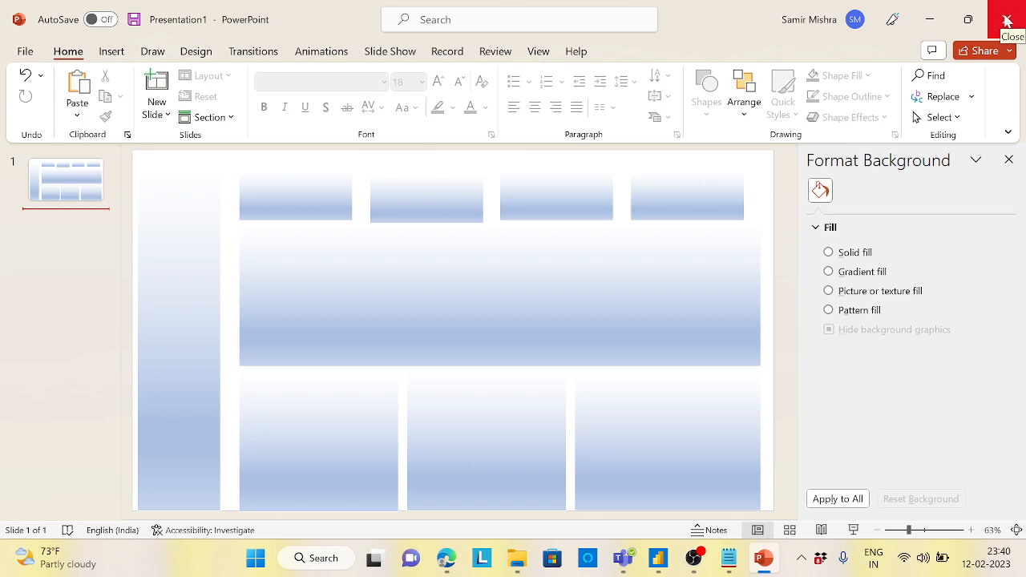
- Close the presentation, saving it as Presentation1 in Documents, and switch to the Sales Project report in Power BI Desktop
click(1007, 20)
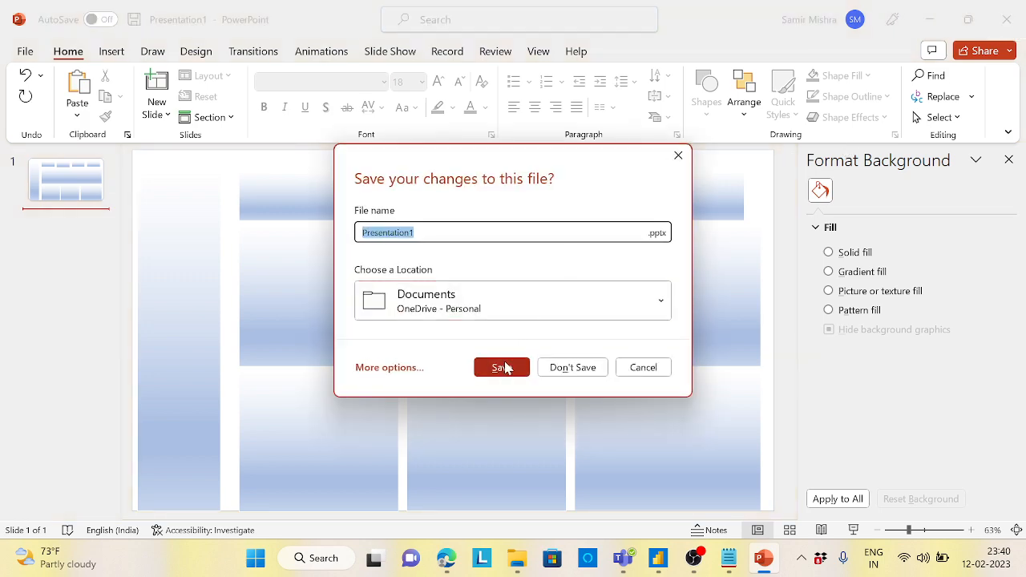
click(502, 367)
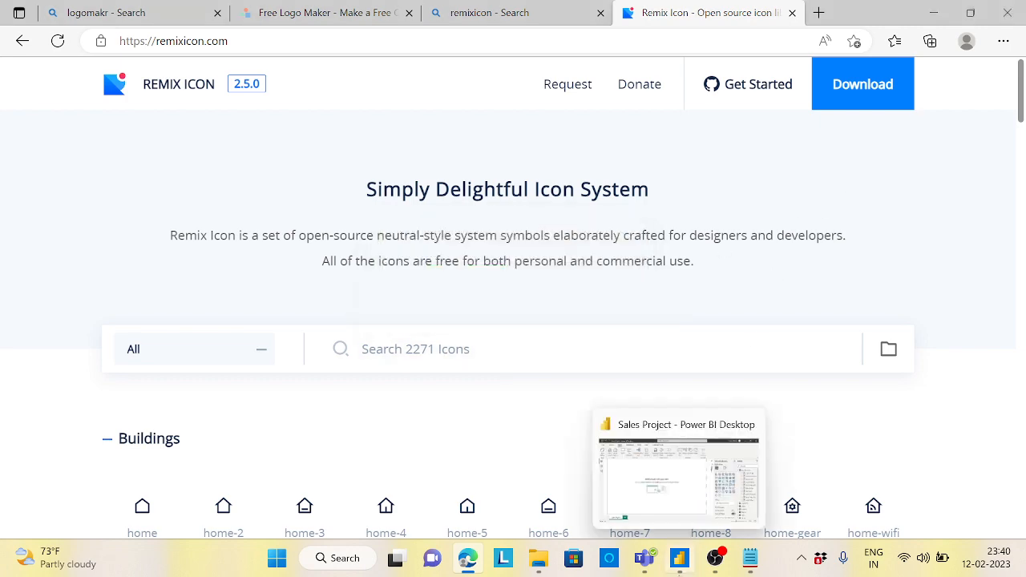
click(679, 558)
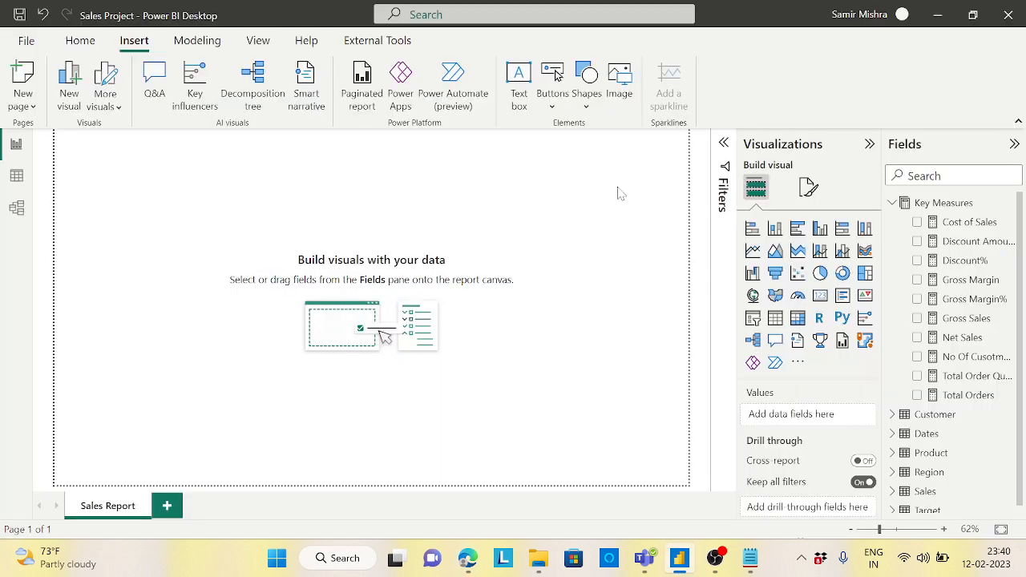
- Set the Sales Report page's canvas background image to Sales Background from the Youtube Content > DAX PlayList folder
click(808, 189)
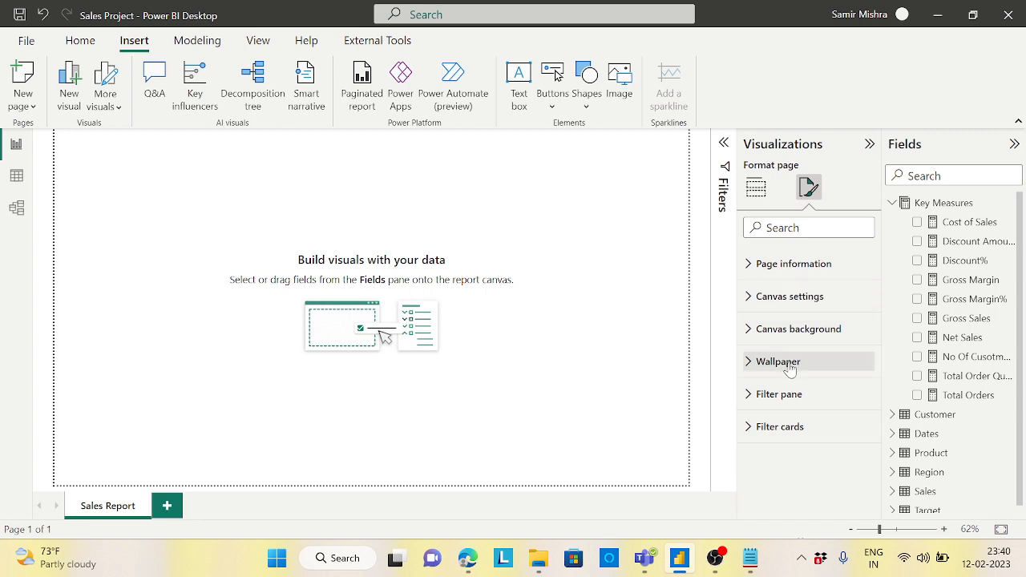
click(749, 331)
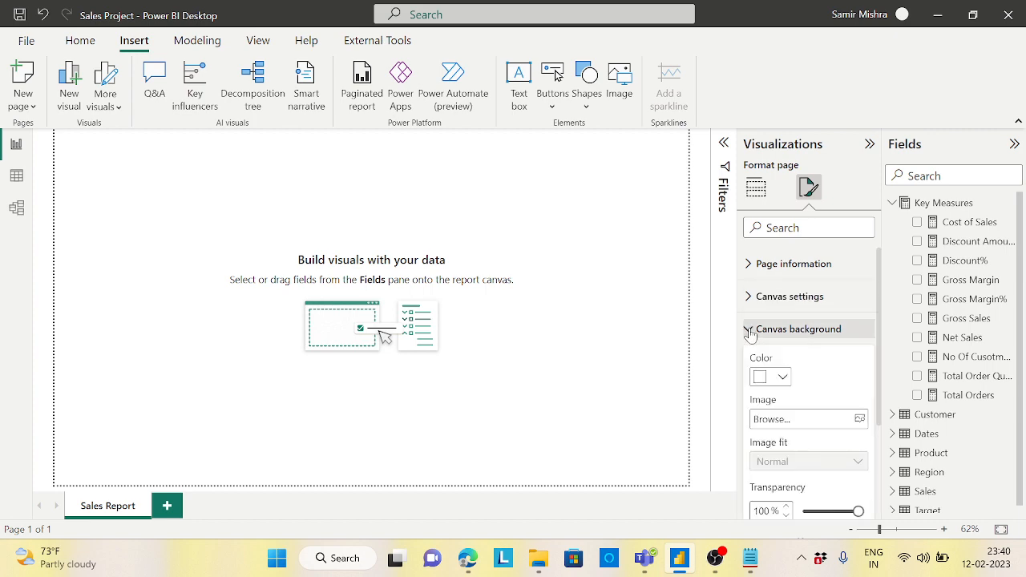
click(860, 419)
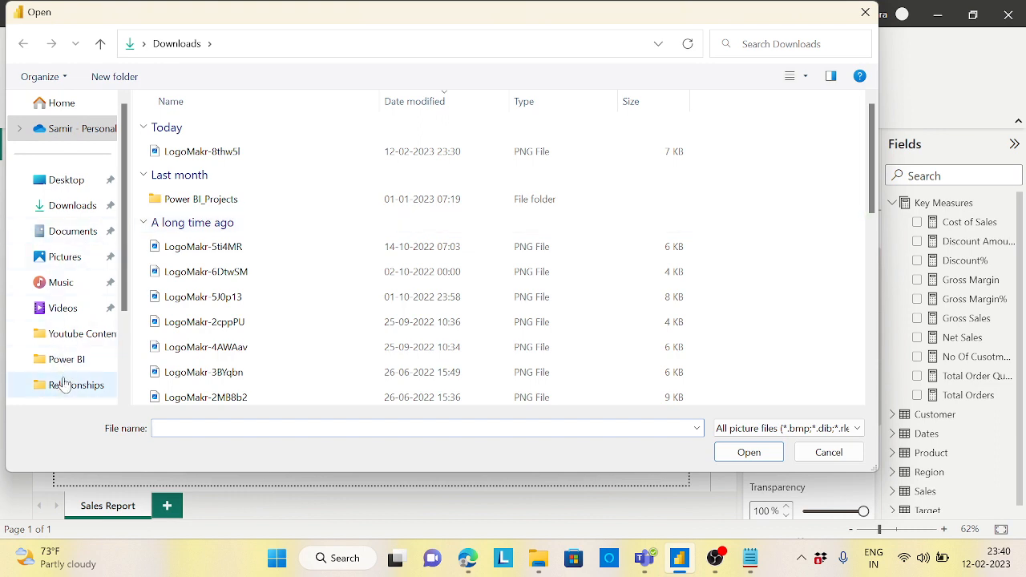
click(86, 334)
double_click(199, 148)
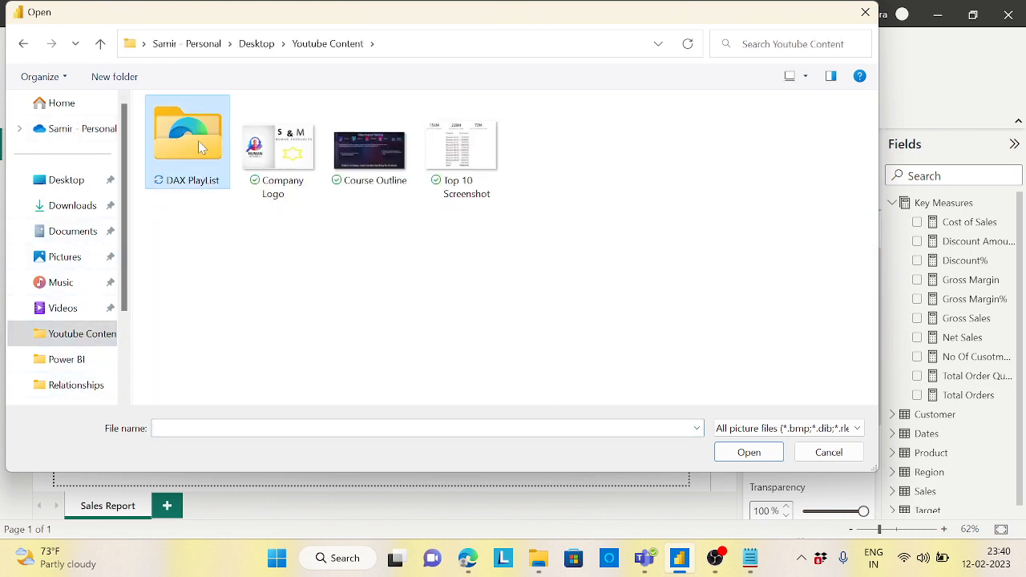
click(202, 135)
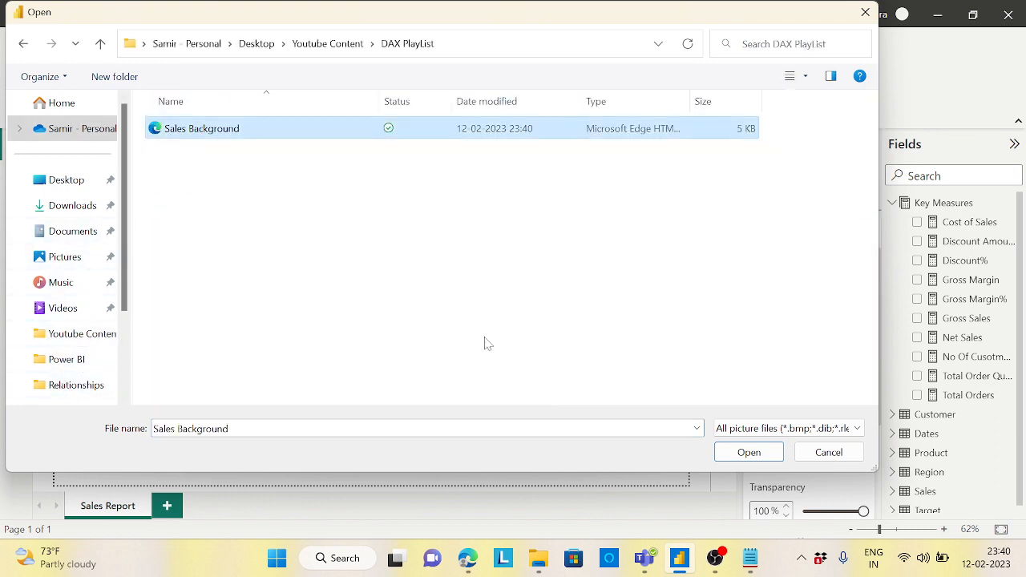
click(749, 452)
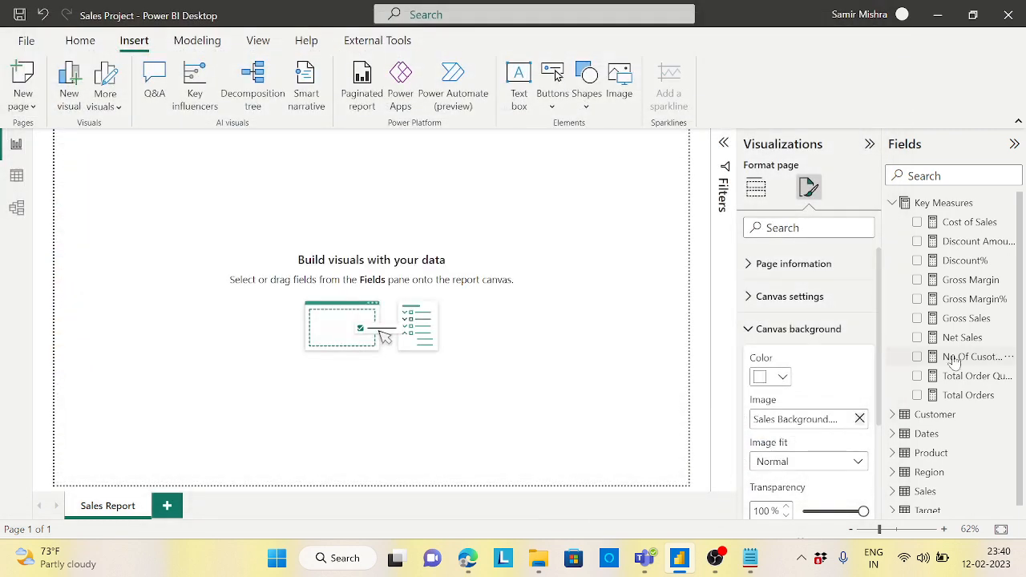
- Set the canvas background's transparency to 0% and return to the report canvas
scroll(882, 332, down, 3)
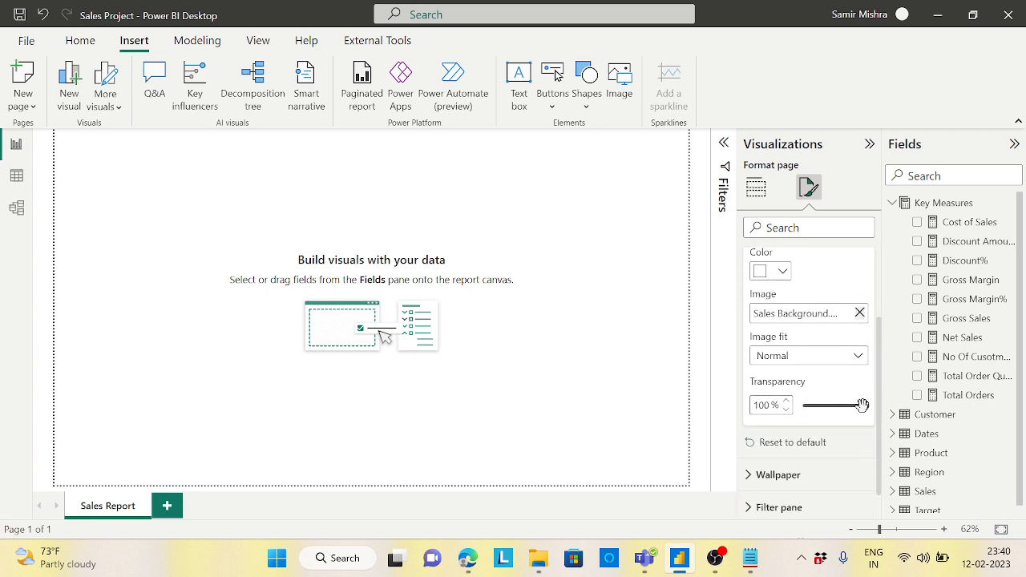
drag(861, 405, 801, 406)
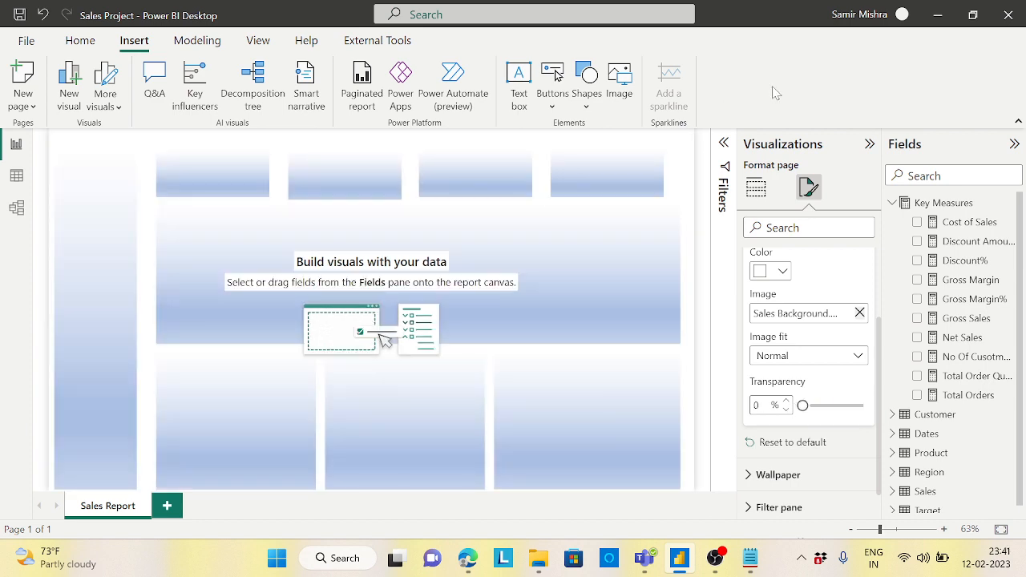
click(691, 465)
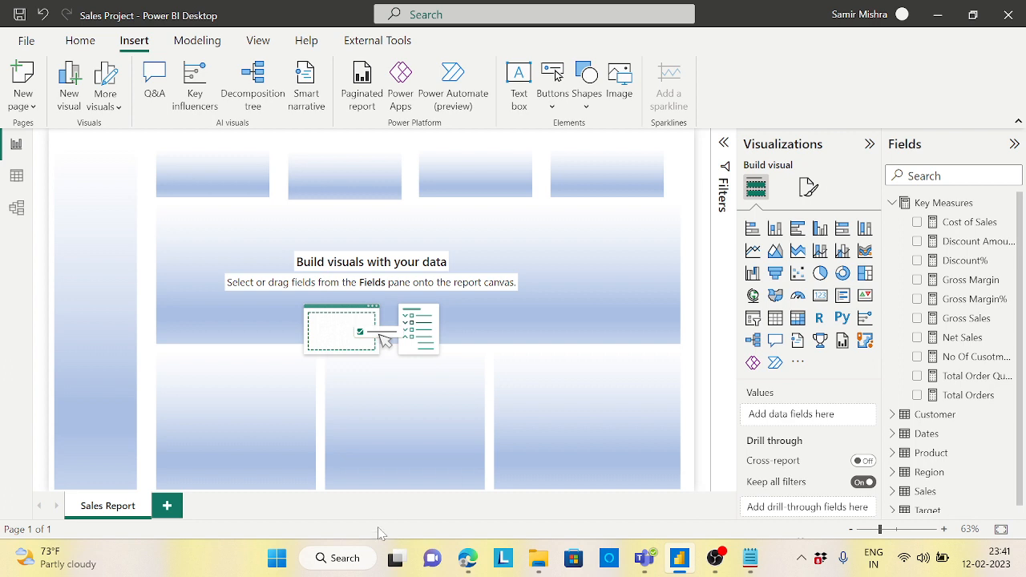
- Add a new report page and apply the built-in dark charcoal theme with blue, orange and green data colors
click(170, 507)
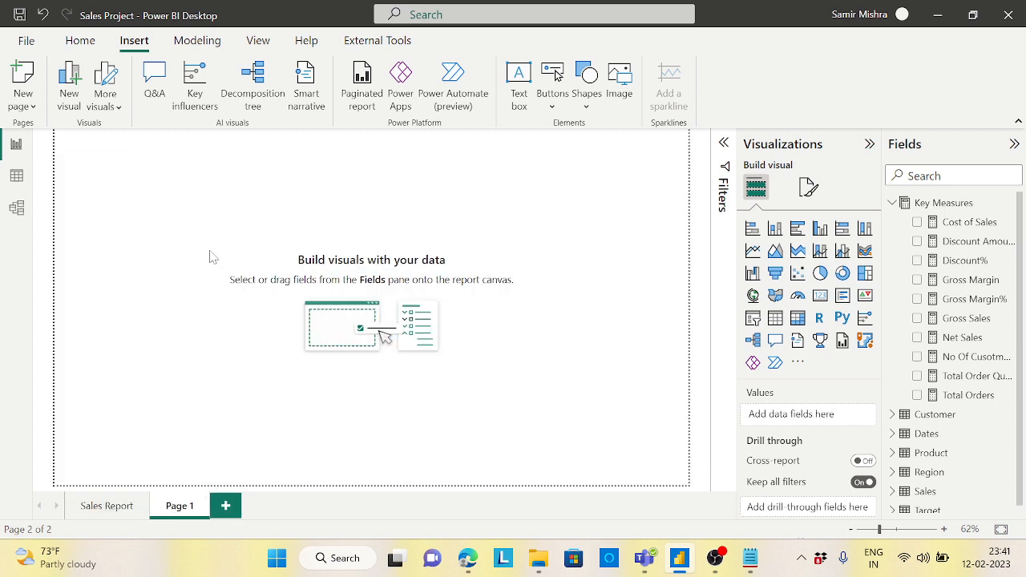
click(78, 45)
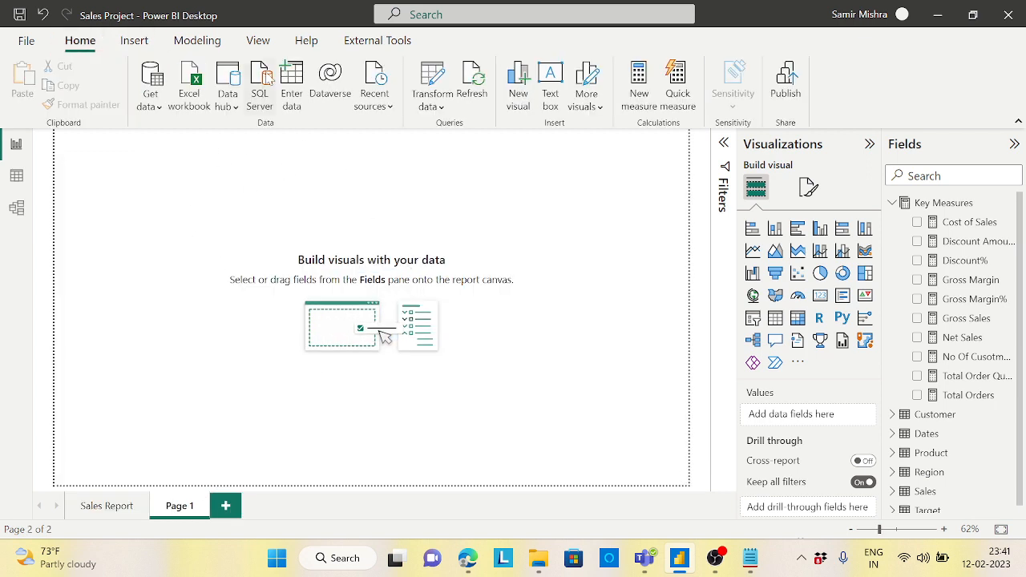
click(259, 40)
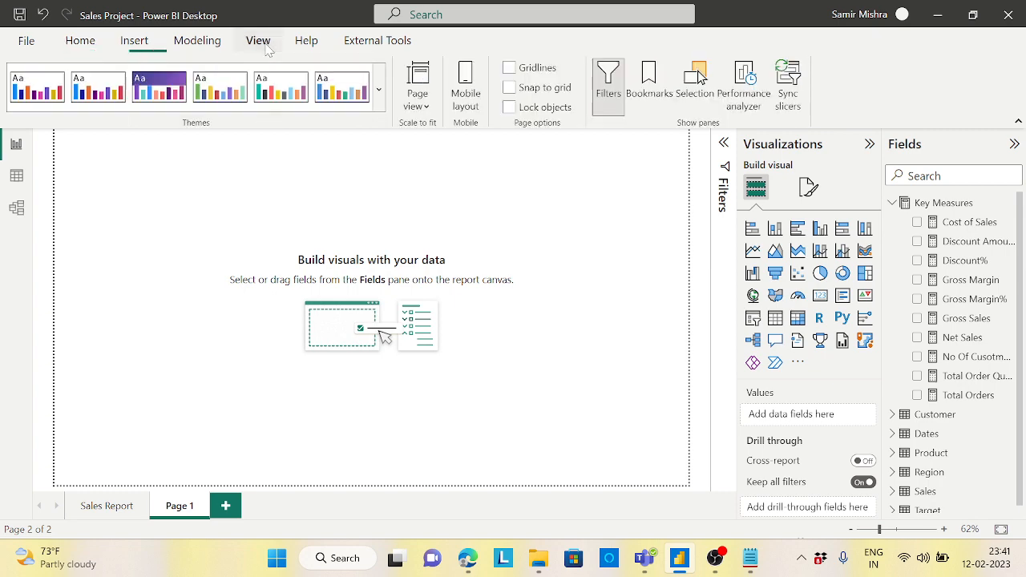
click(380, 99)
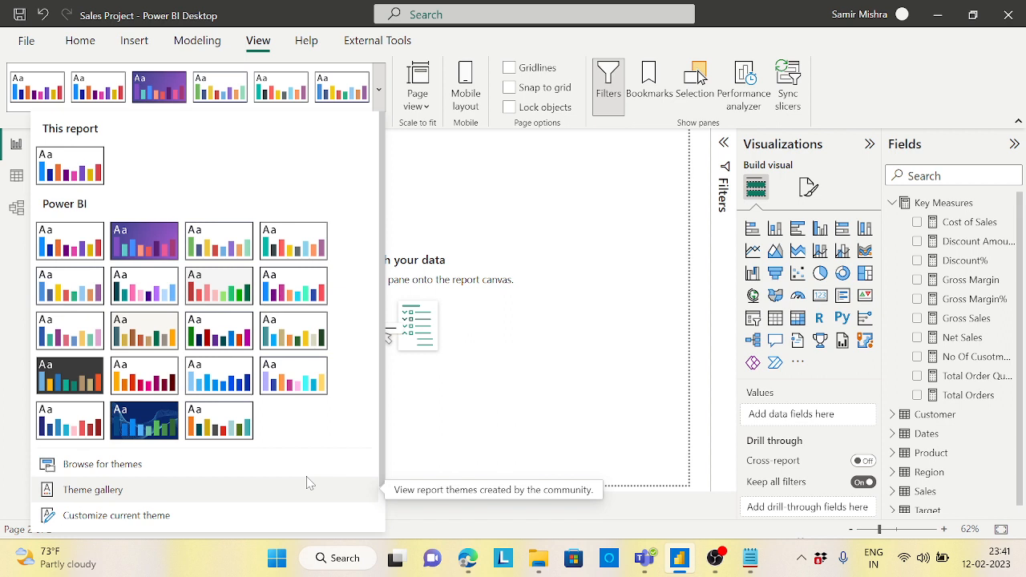
click(70, 377)
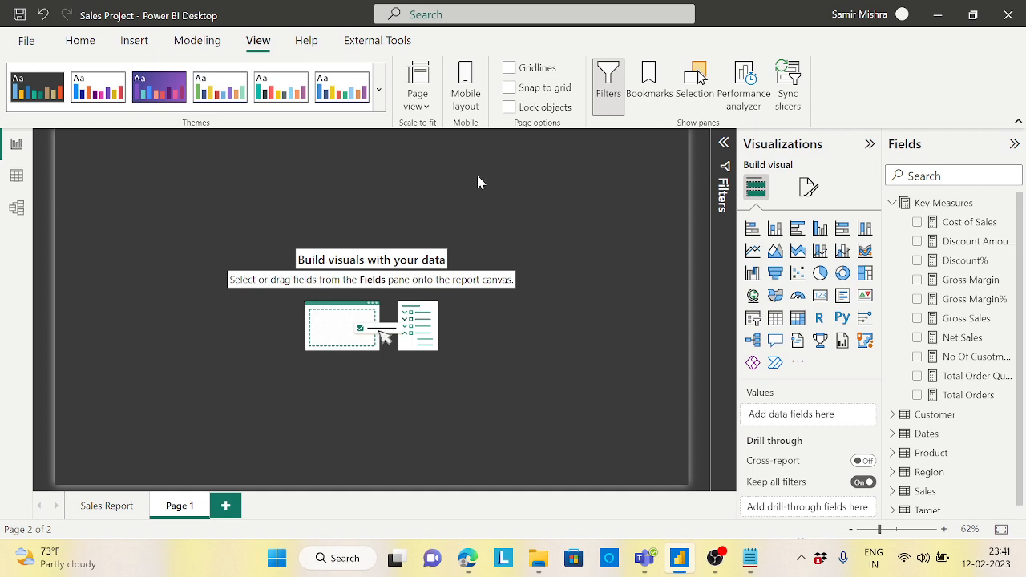
- Open the community theme gallery for report themes
click(379, 89)
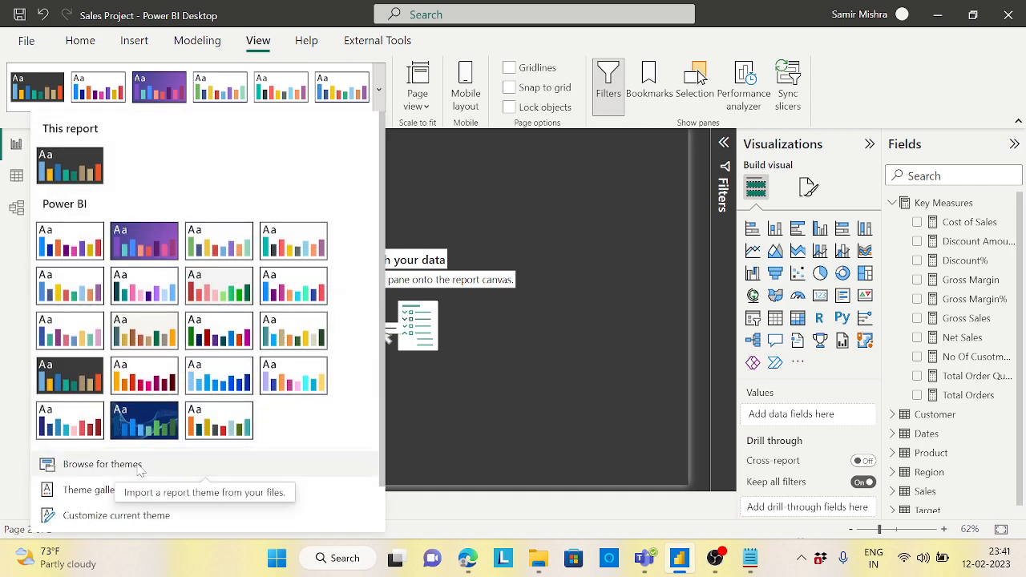
click(93, 490)
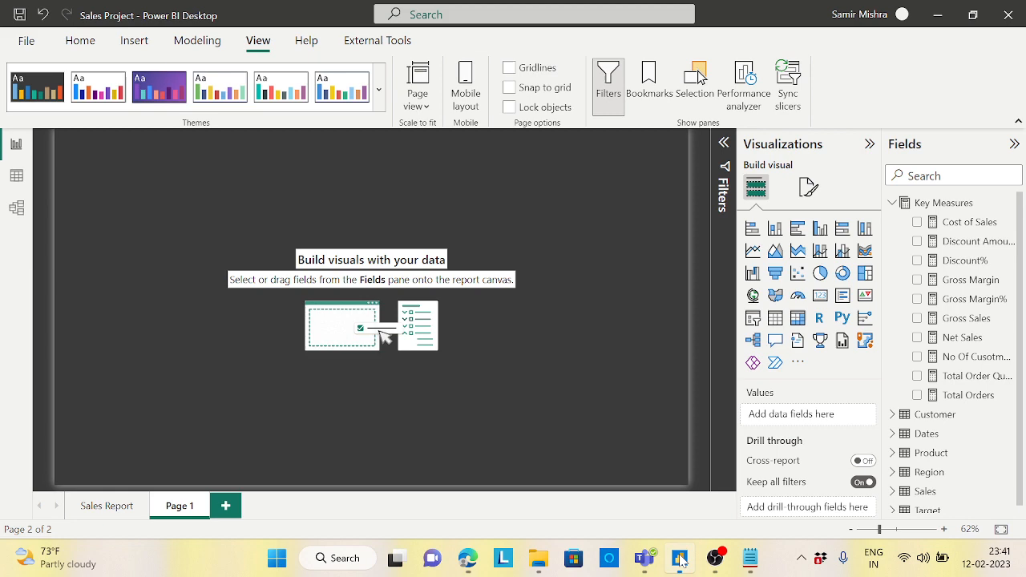
- Switch back to Power BI Desktop and try the built-in white theme with all-blue data colors on the new page
click(679, 558)
click(378, 90)
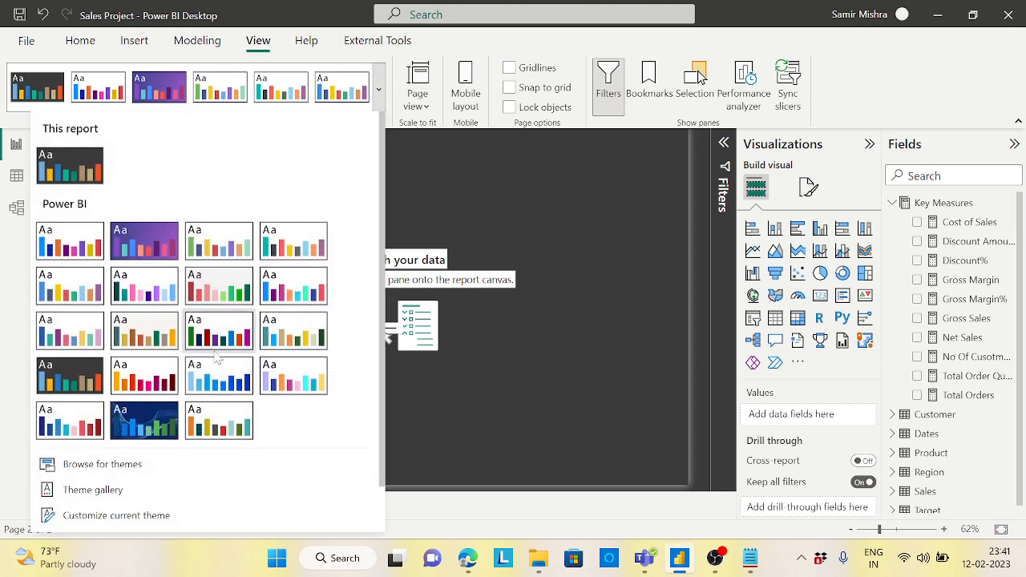
click(216, 380)
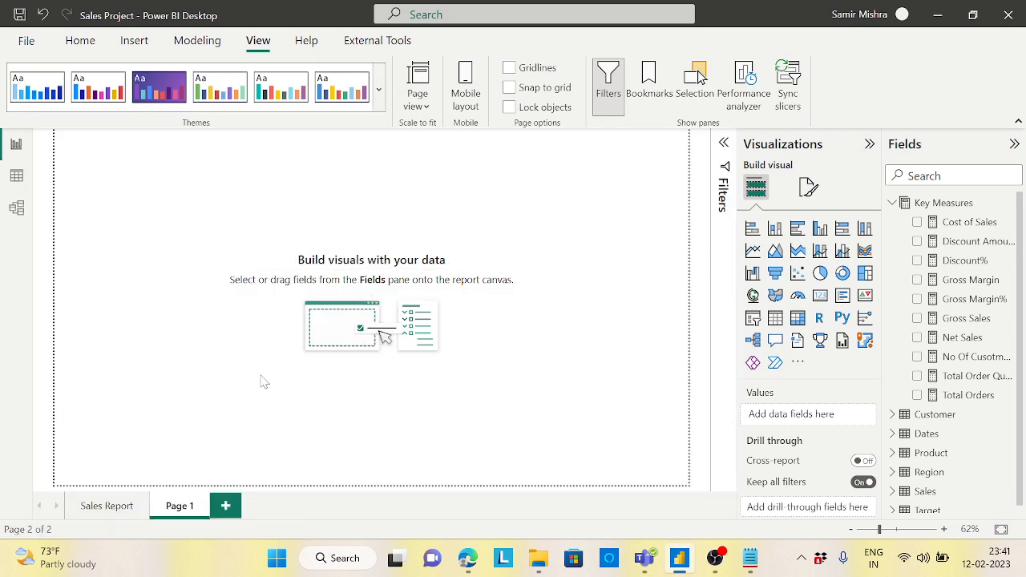
- Apply the built-in purple gradient Bloom theme to the report and open it for customization
click(380, 93)
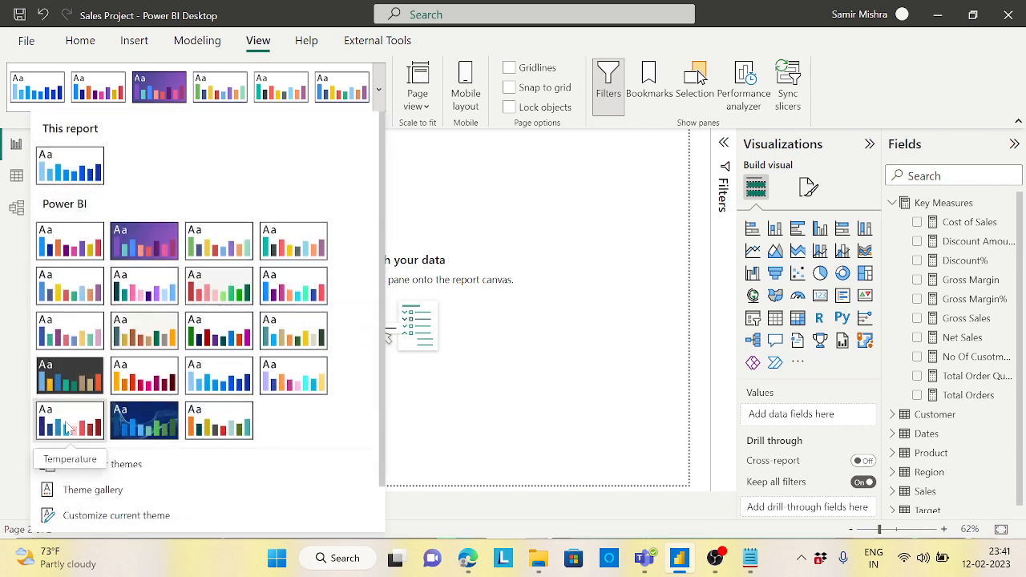
click(149, 250)
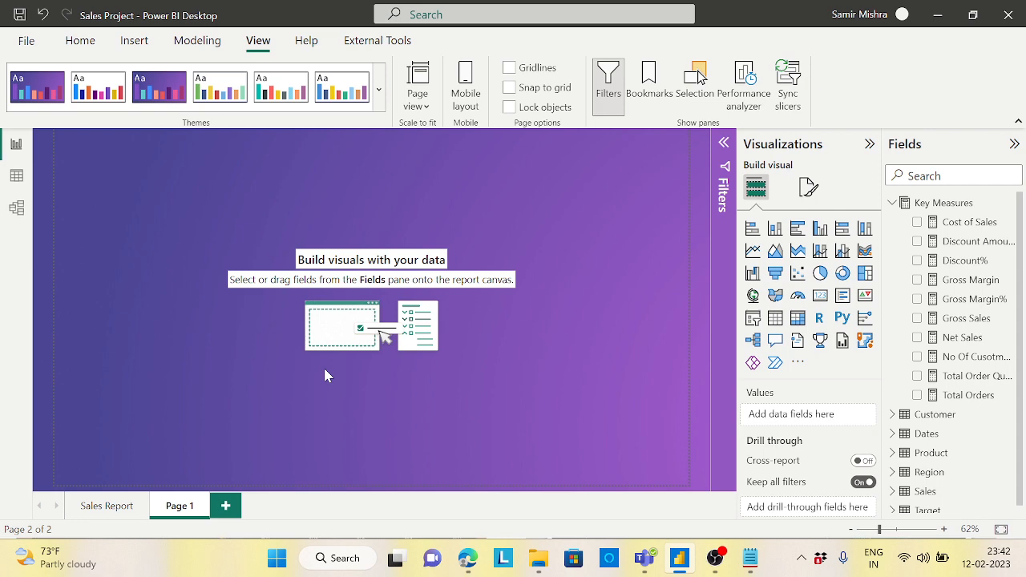
click(379, 97)
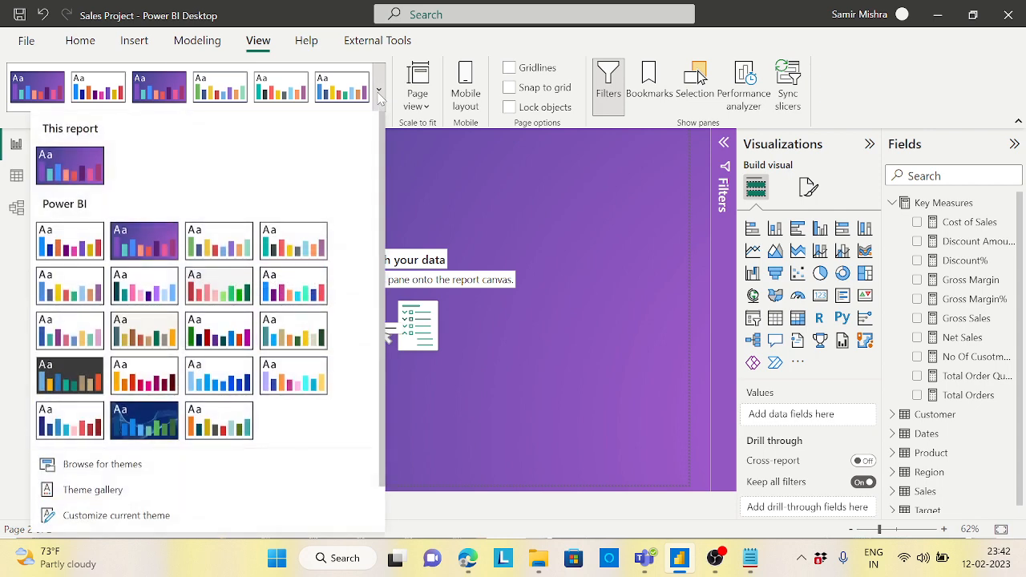
click(117, 516)
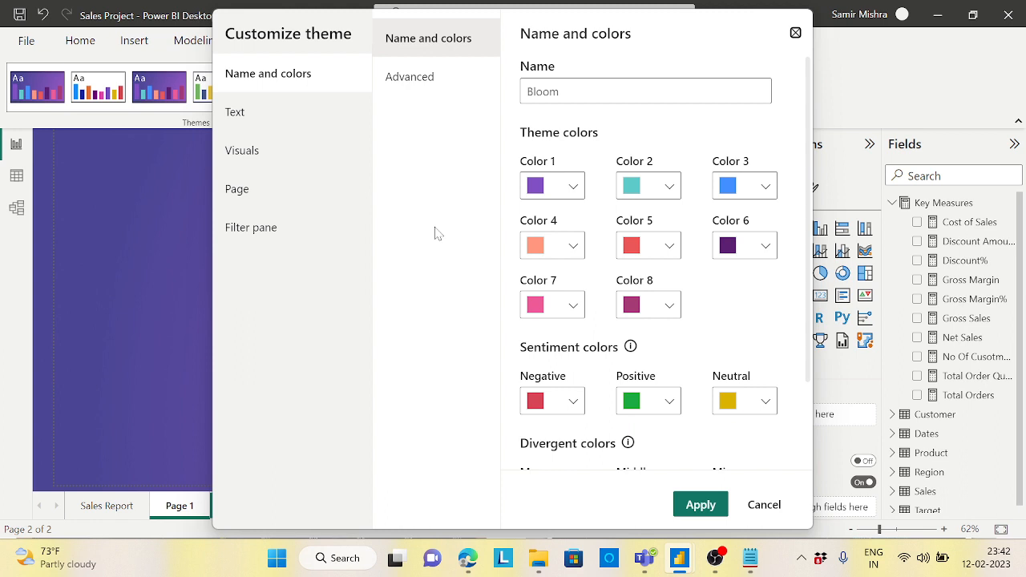
- Set the theme's Color 1 to dark purple #24044D, Color 2 to gray #AFB4B4 and Color 3 to dark blue #084195
click(573, 188)
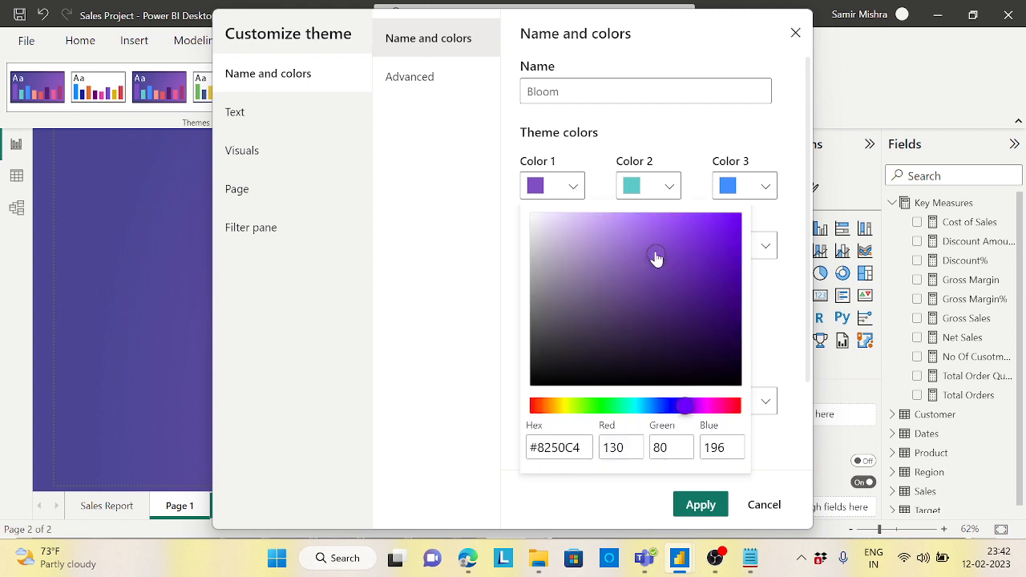
mouse_move(657, 259)
mouse_down()
mouse_move(721, 353)
mouse_move(730, 341)
mouse_up()
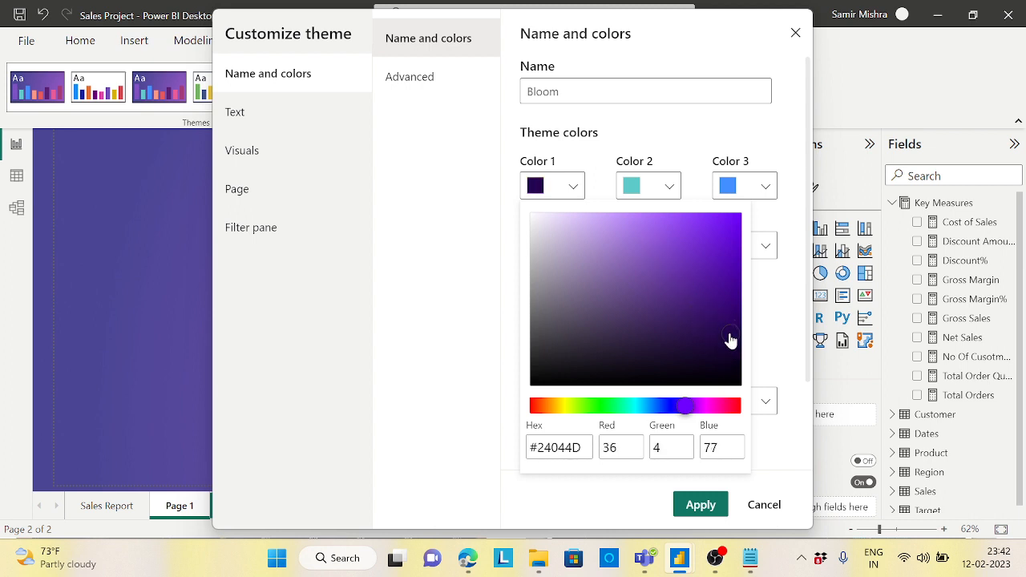
click(774, 323)
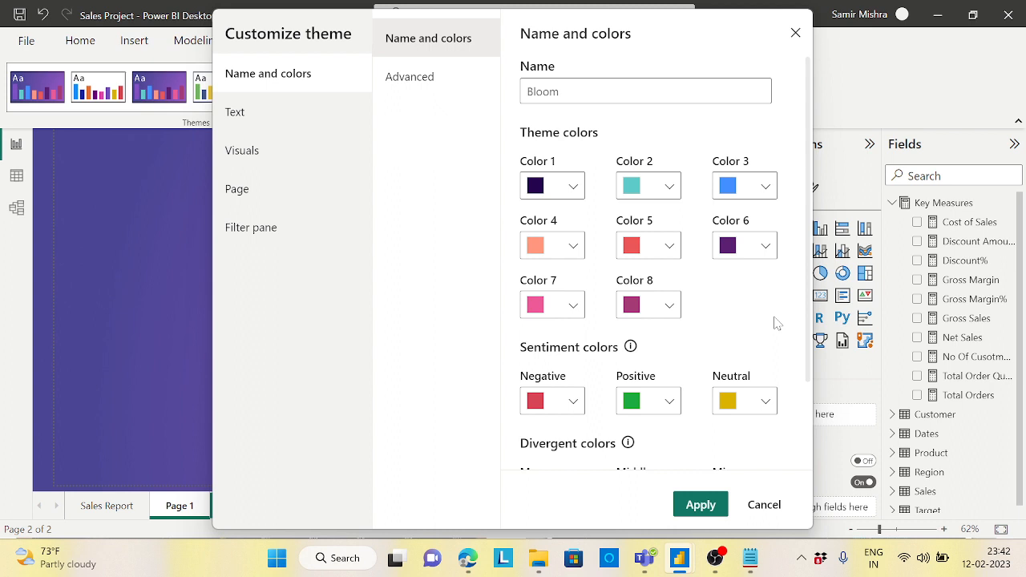
click(669, 188)
mouse_move(586, 251)
mouse_down()
mouse_move(485, 227)
mouse_move(480, 269)
mouse_up()
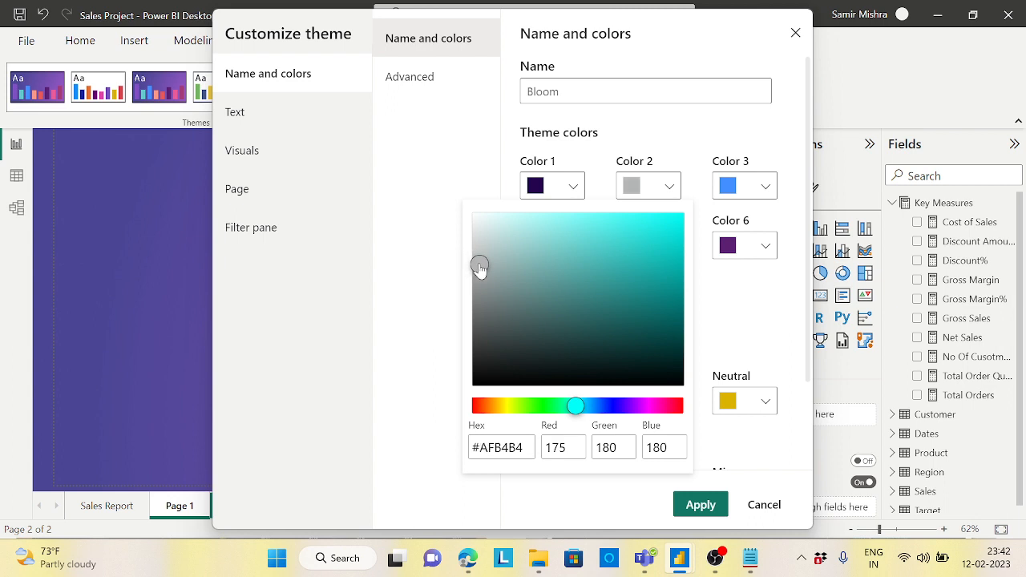
click(765, 296)
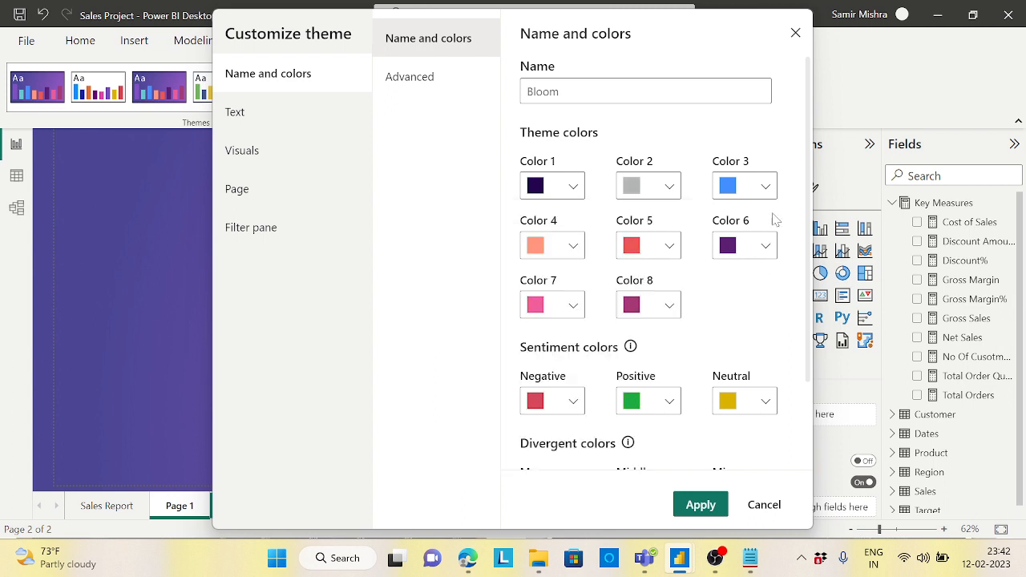
click(765, 186)
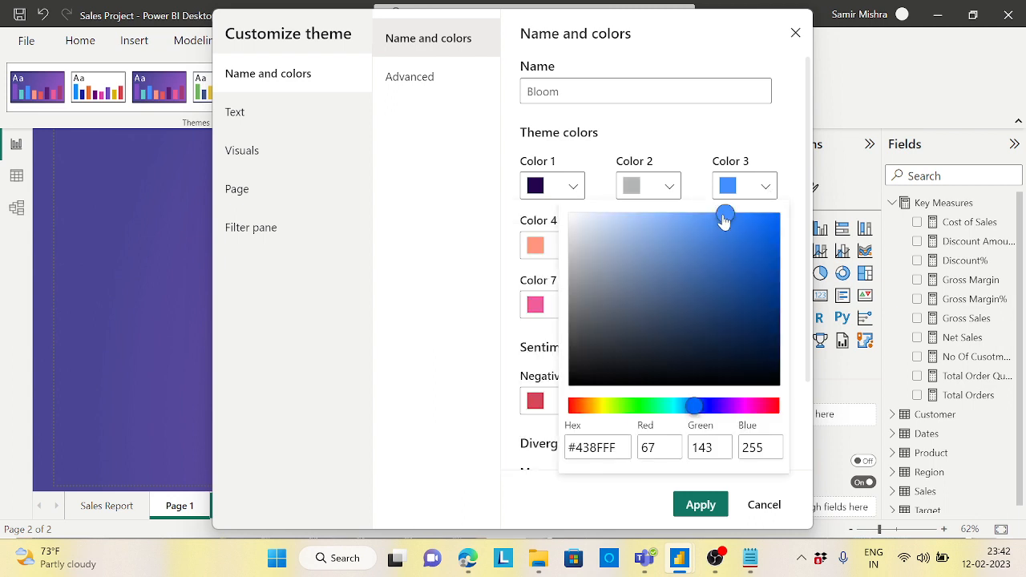
mouse_move(725, 215)
mouse_down()
mouse_move(571, 303)
mouse_move(581, 319)
mouse_move(754, 355)
mouse_move(770, 314)
mouse_move(765, 361)
mouse_move(769, 292)
mouse_up()
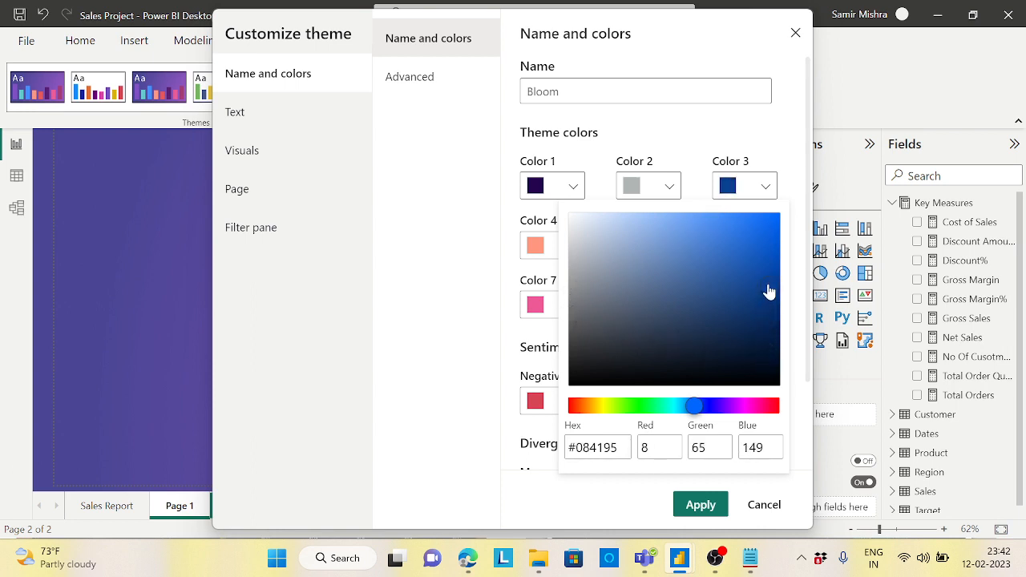
click(790, 141)
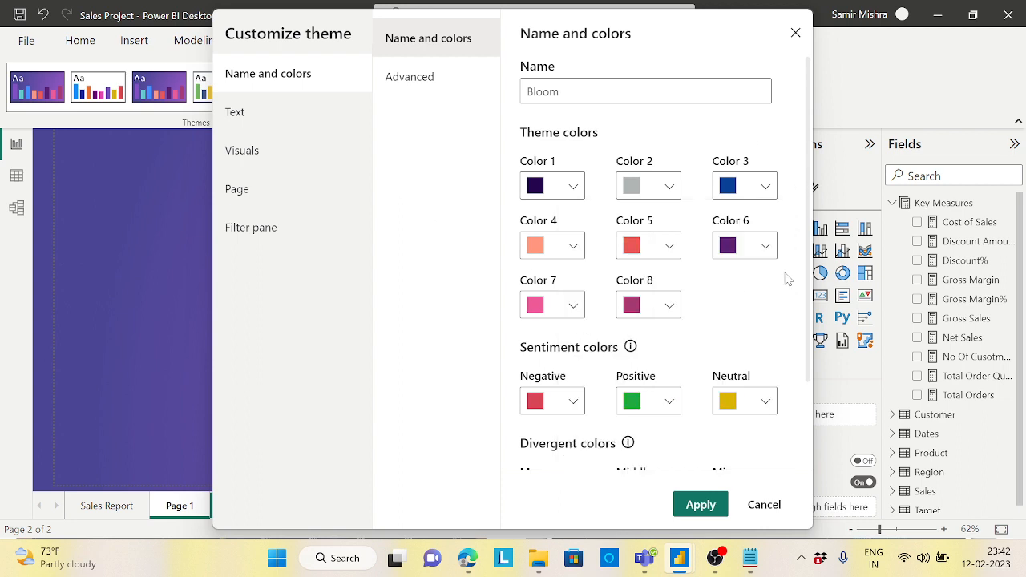
- Set the theme's general text font color to brownish orange #A05307
scroll(808, 263, down, 3)
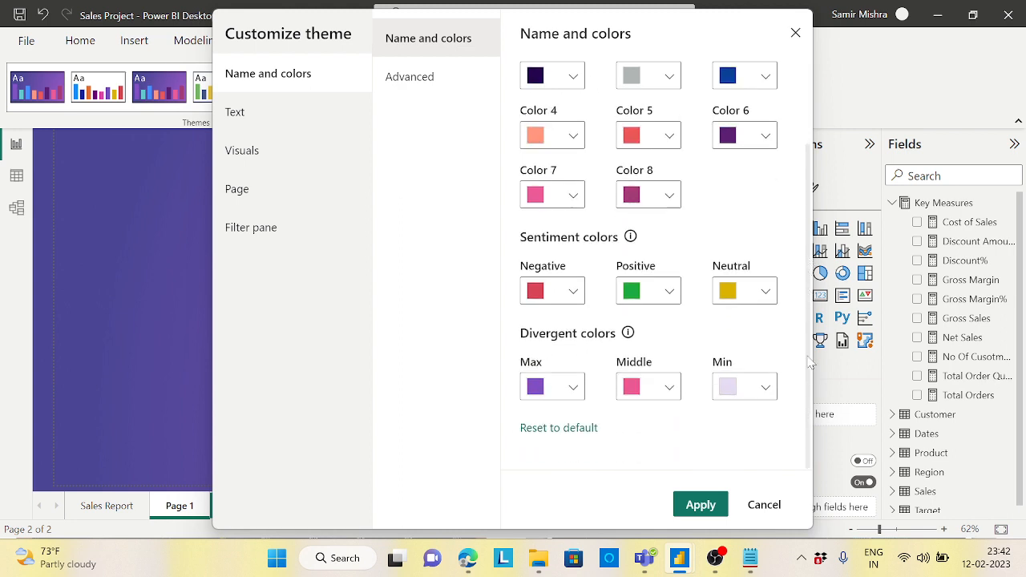
scroll(806, 250, up, 3)
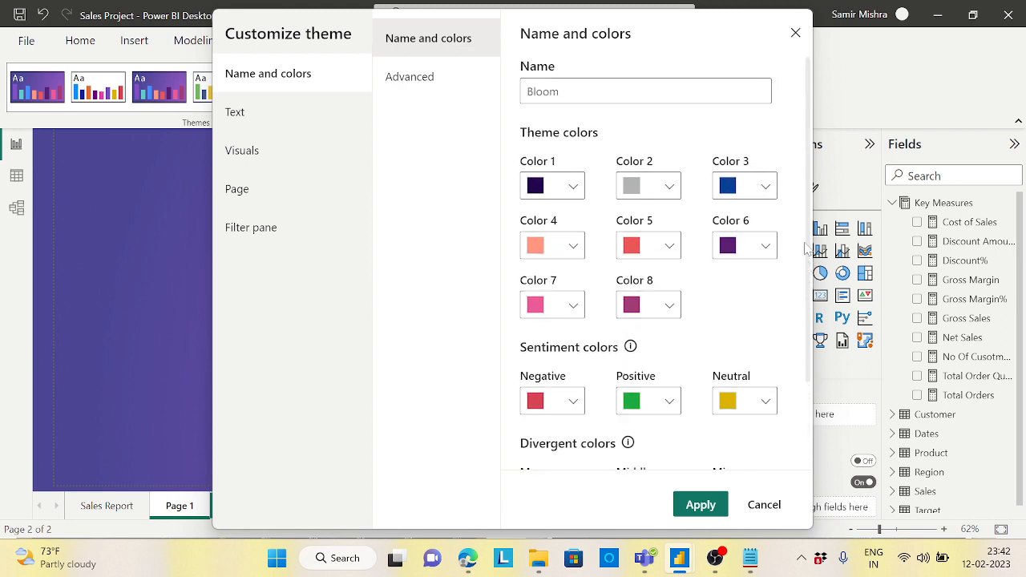
click(406, 76)
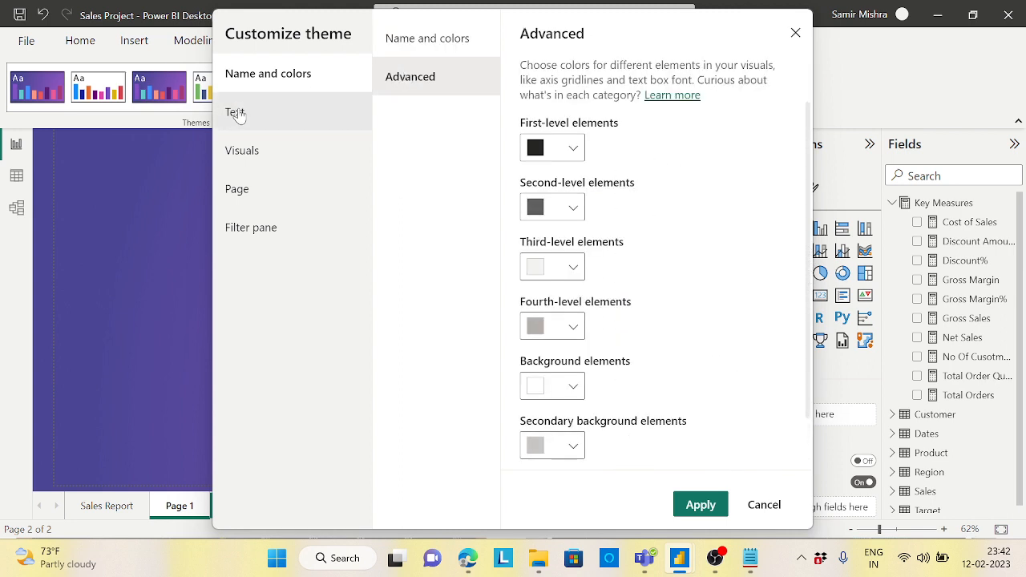
click(236, 111)
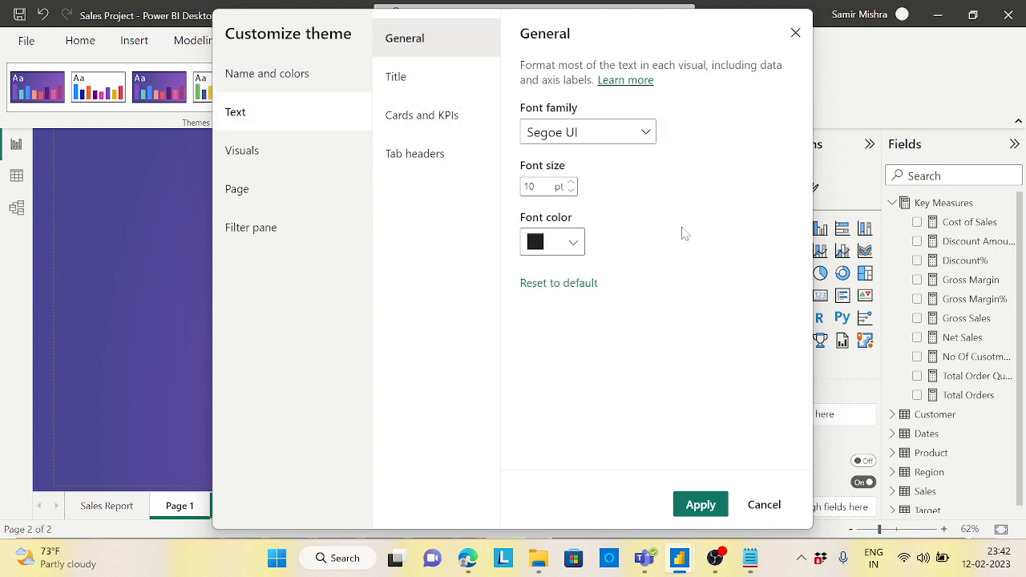
click(573, 248)
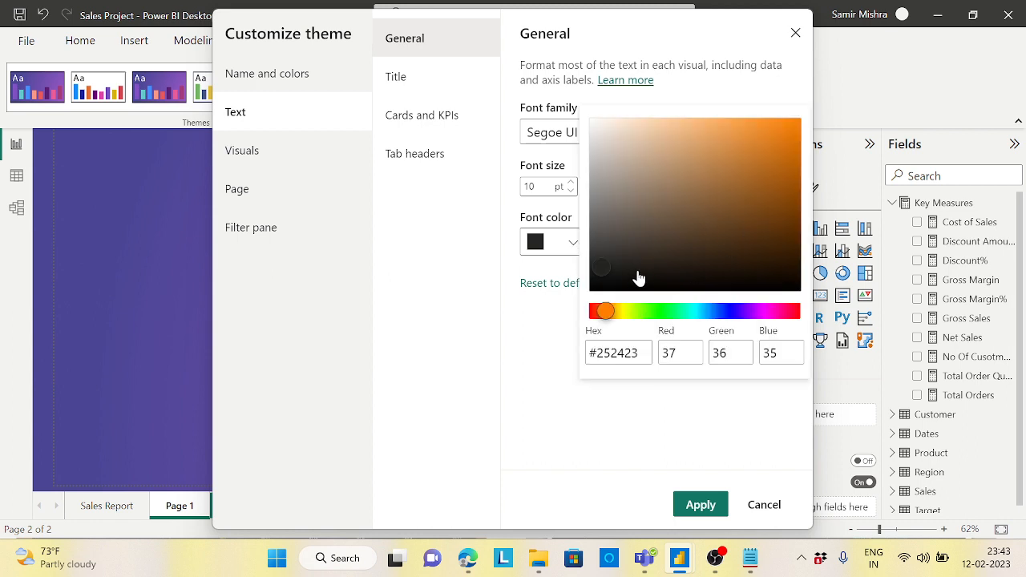
drag(601, 270, 601, 203)
drag(602, 279, 599, 278)
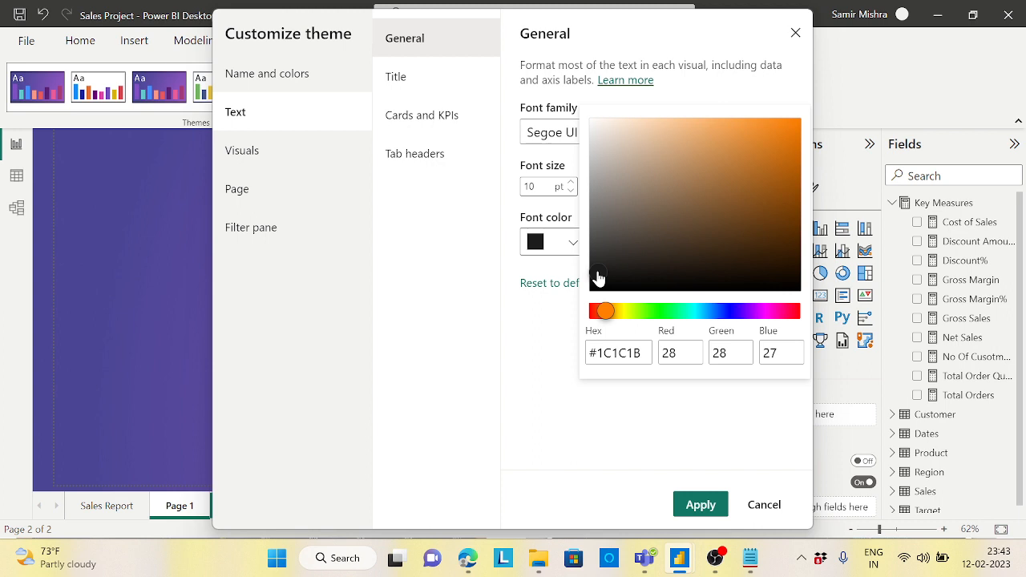
mouse_move(599, 277)
mouse_down()
mouse_move(762, 290)
mouse_move(786, 282)
mouse_move(781, 290)
mouse_move(792, 188)
mouse_up()
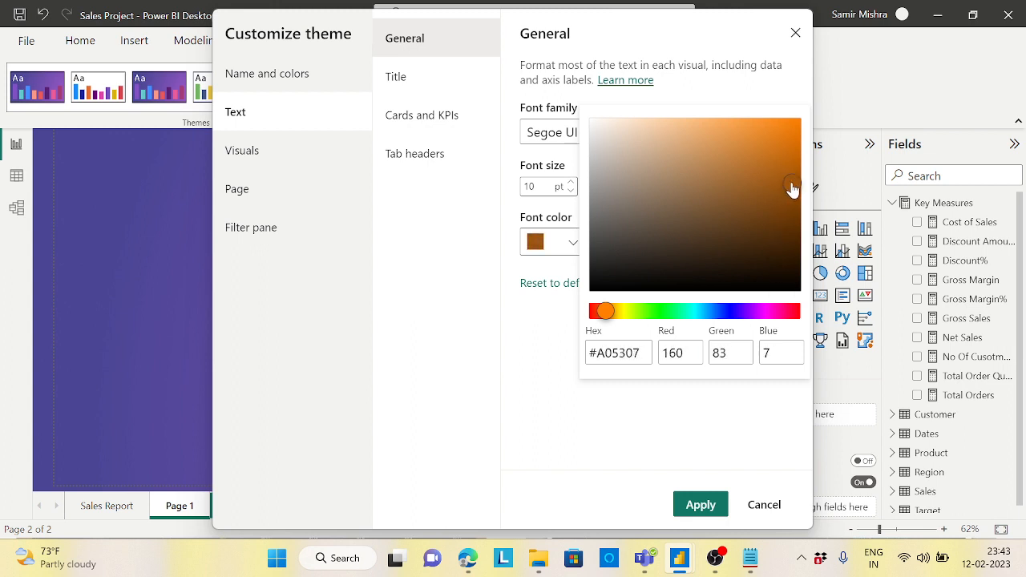
click(537, 318)
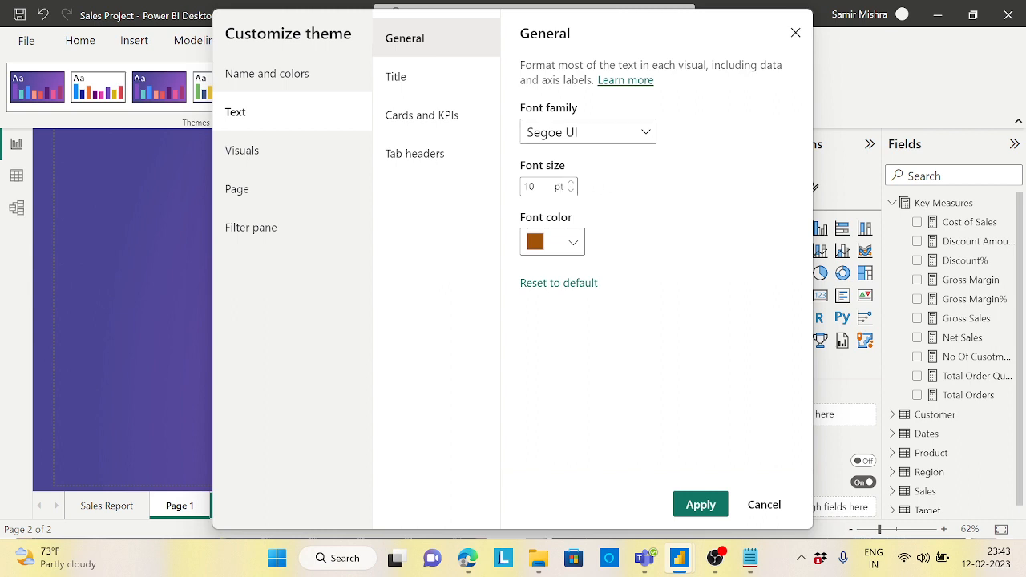
- Set the theme's title text font color to a pale grayish blue
click(396, 76)
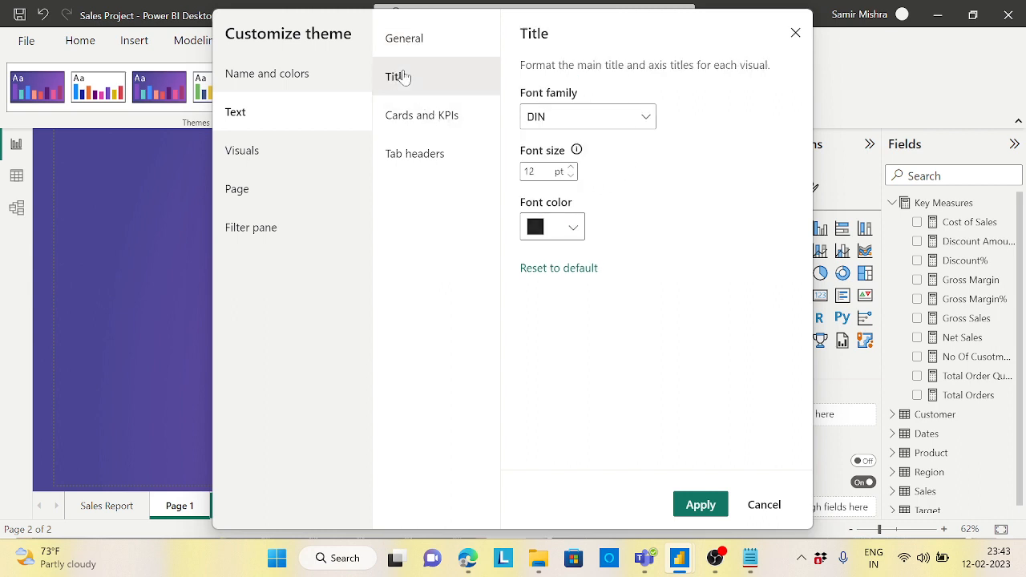
click(573, 228)
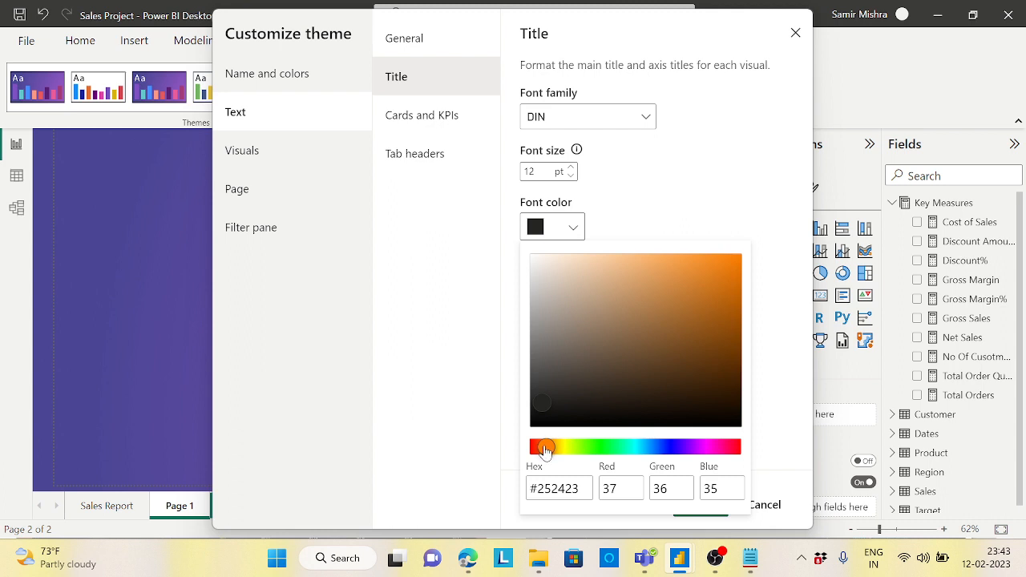
drag(546, 447, 574, 451)
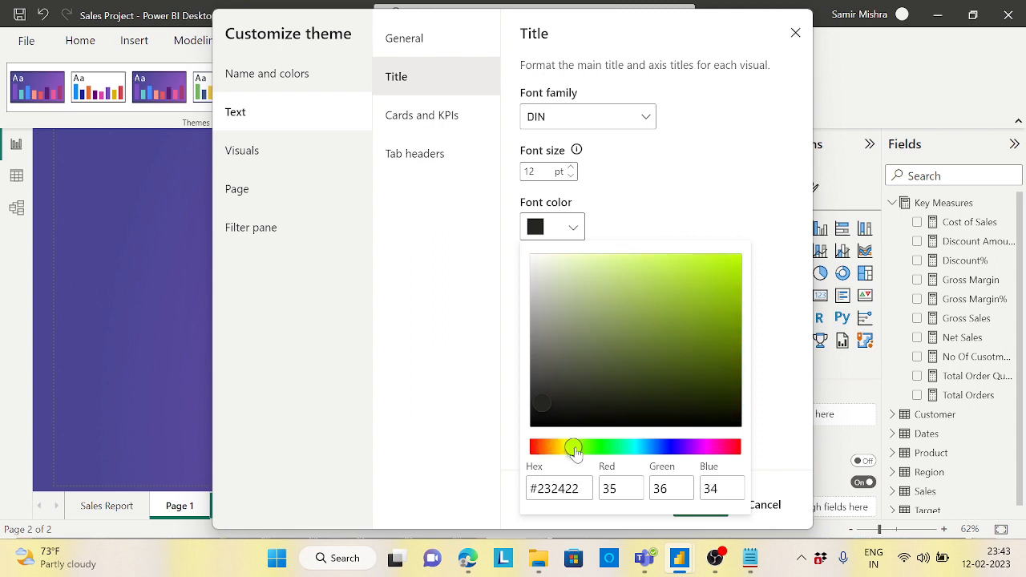
click(738, 265)
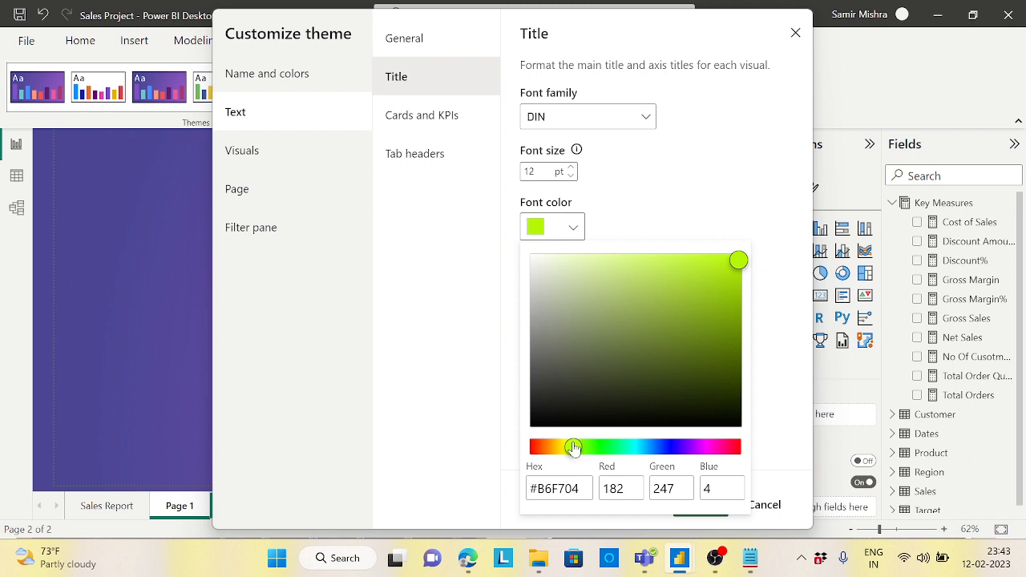
drag(573, 448, 658, 453)
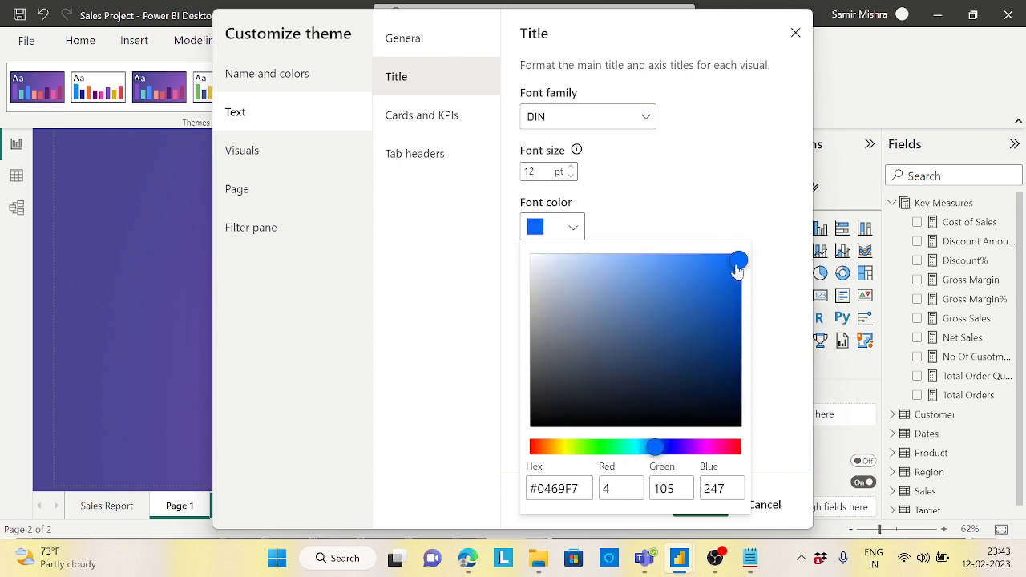
mouse_move(737, 266)
mouse_down()
mouse_move(552, 278)
mouse_move(572, 276)
mouse_up()
click(677, 199)
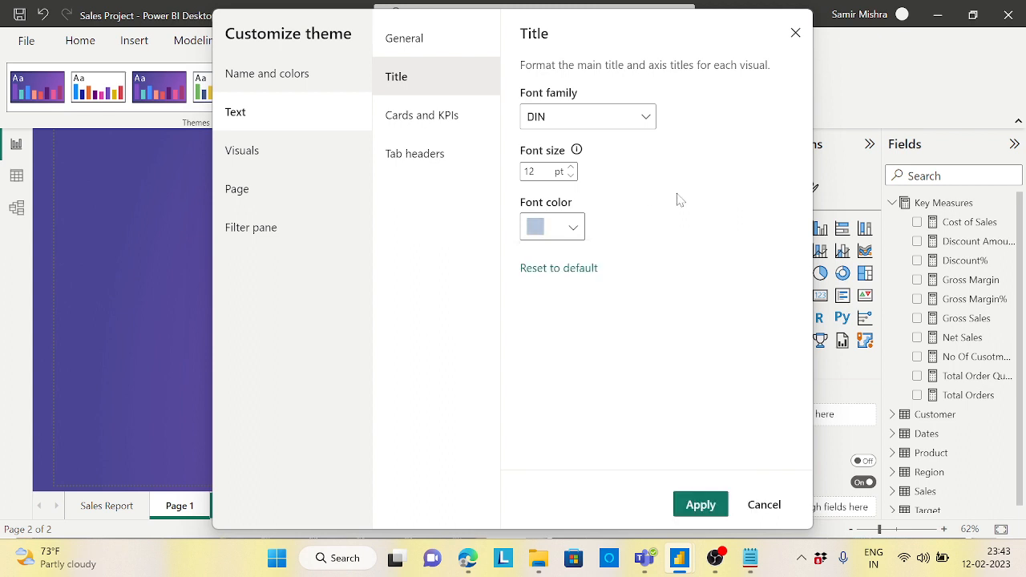
- Set the theme's visual background color to gray #767070 and apply the customized theme to the report
click(456, 121)
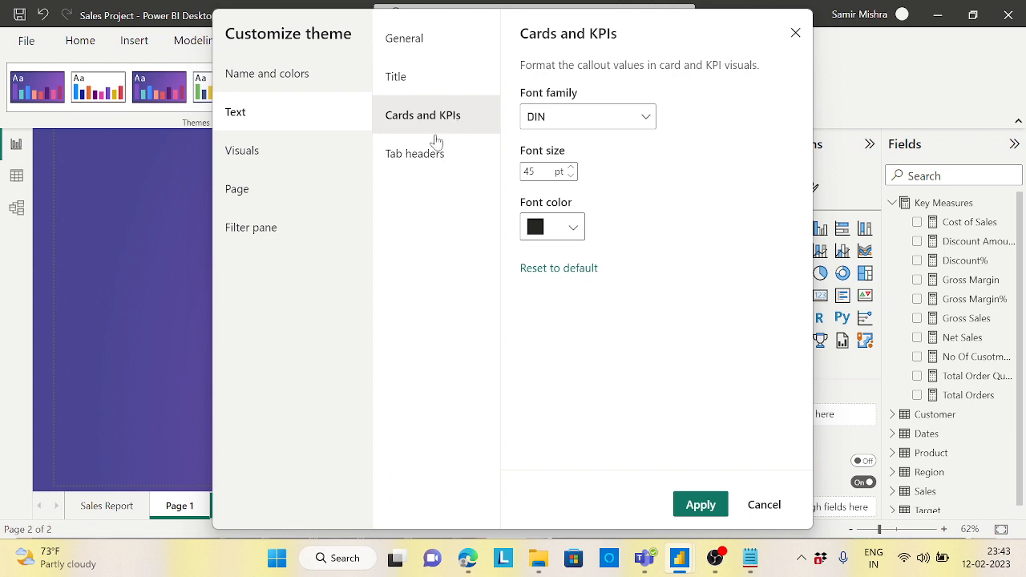
click(425, 156)
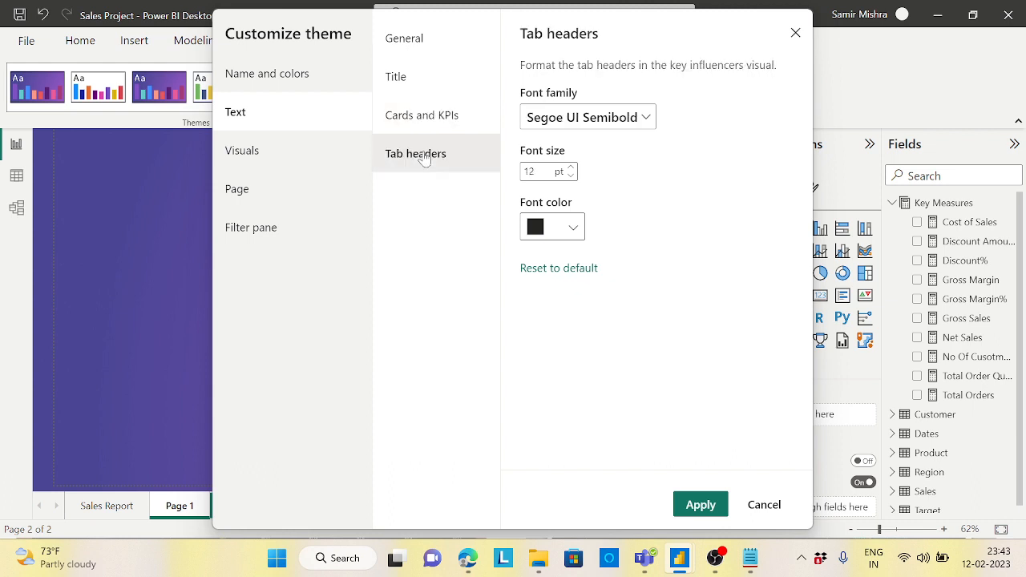
click(244, 153)
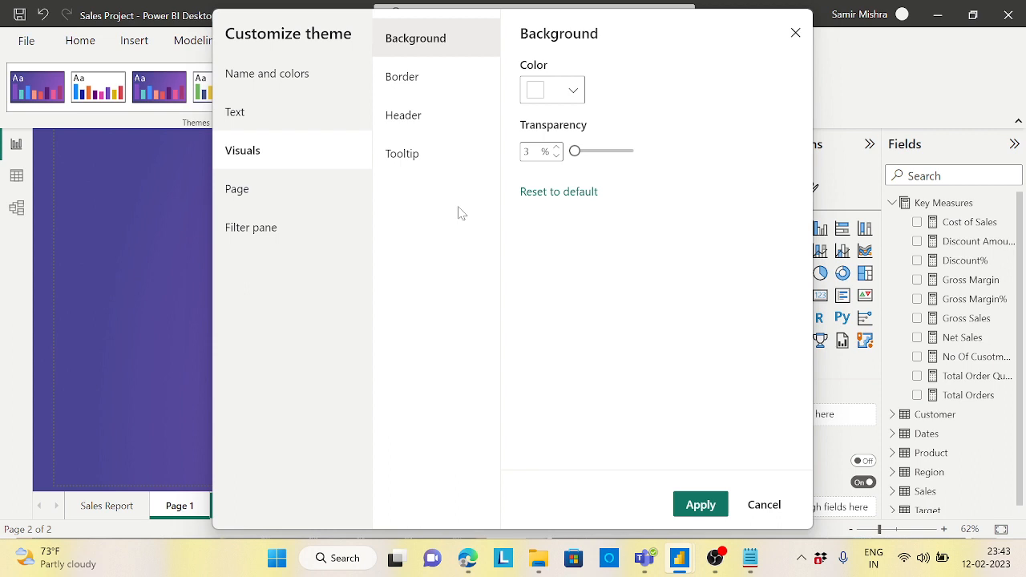
click(573, 91)
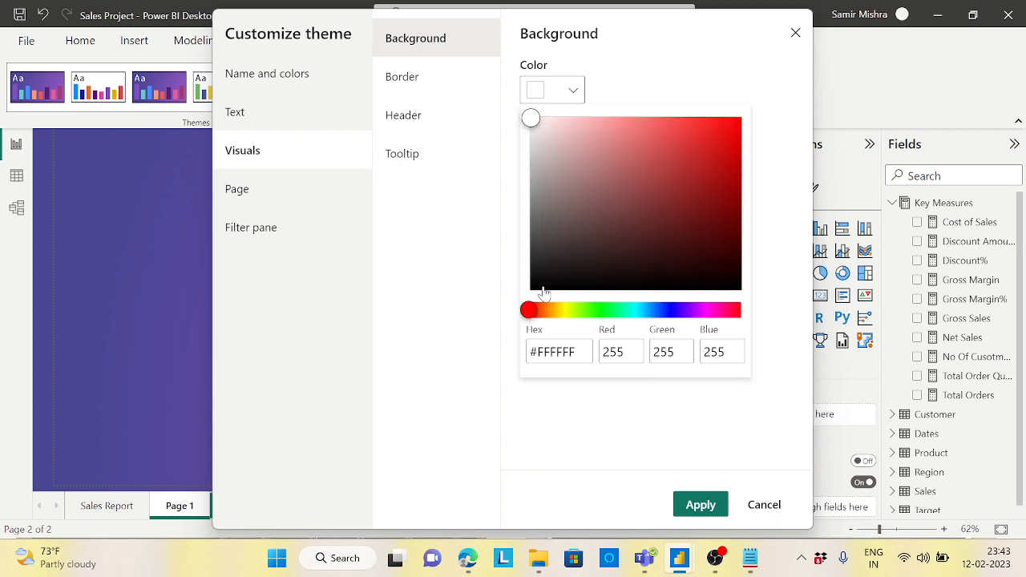
drag(532, 121, 541, 210)
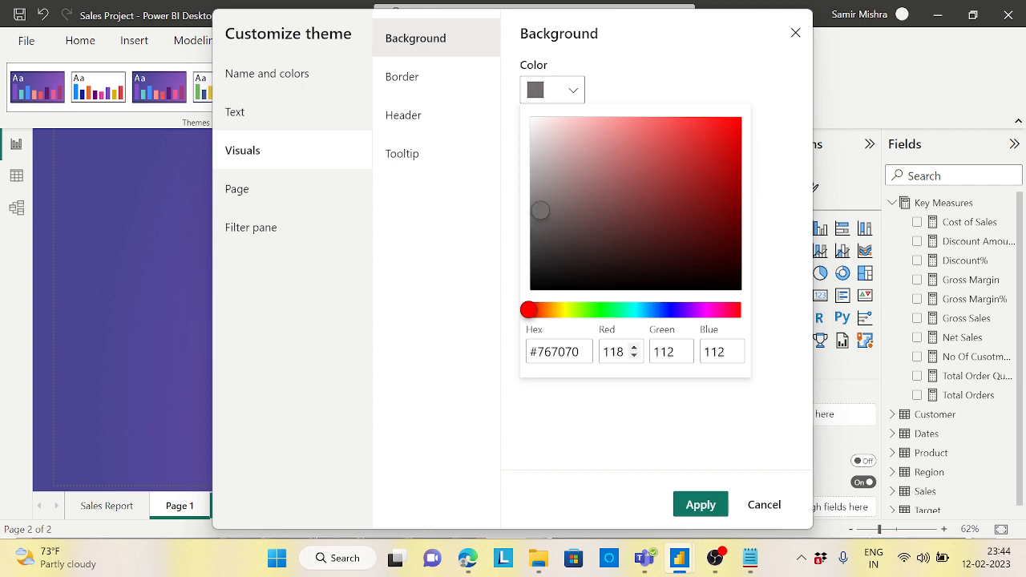
click(787, 238)
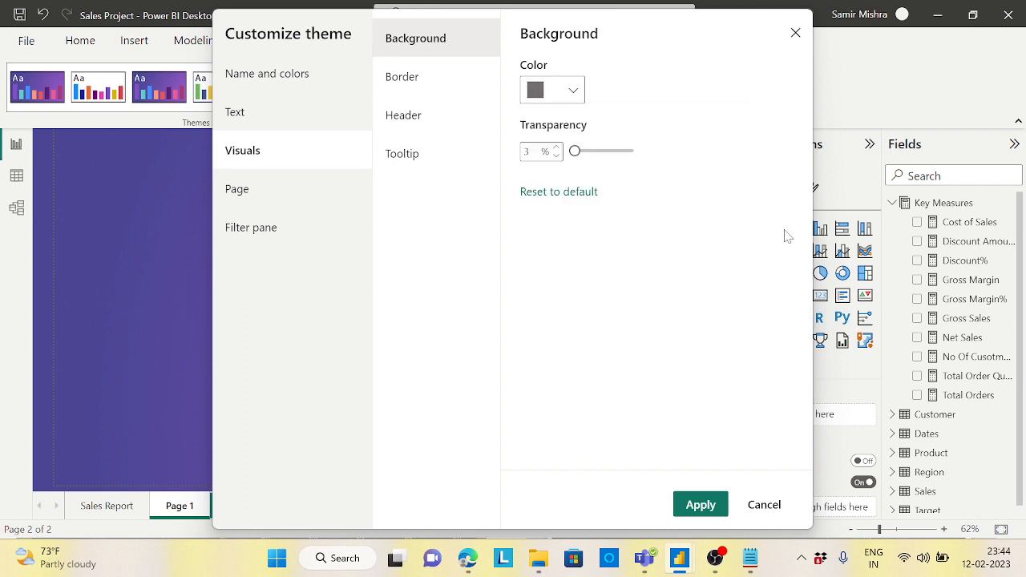
click(706, 507)
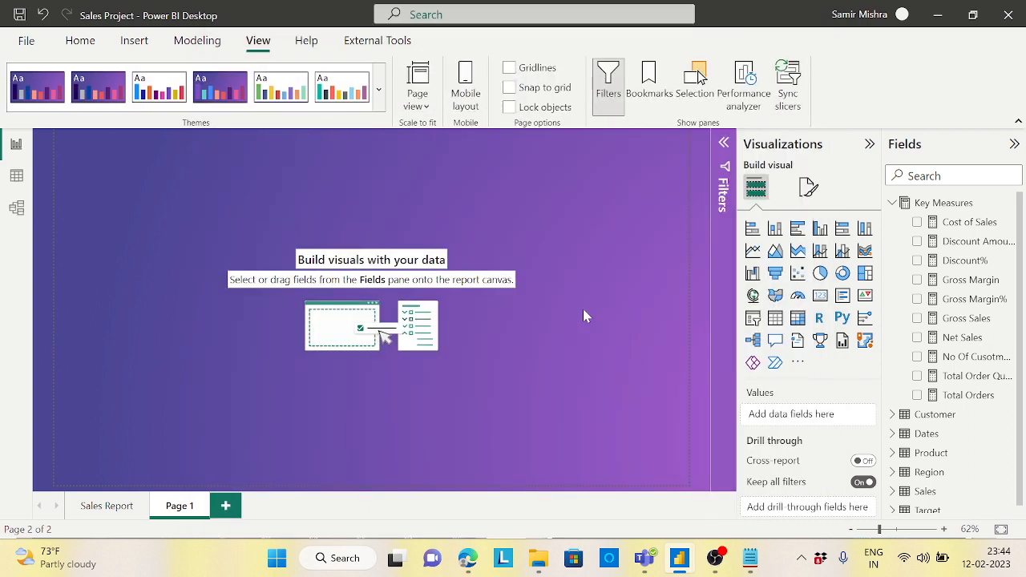
- Save the current customized theme as a JSON file named Sales Report Theme in the DAX PlayList folder
click(378, 90)
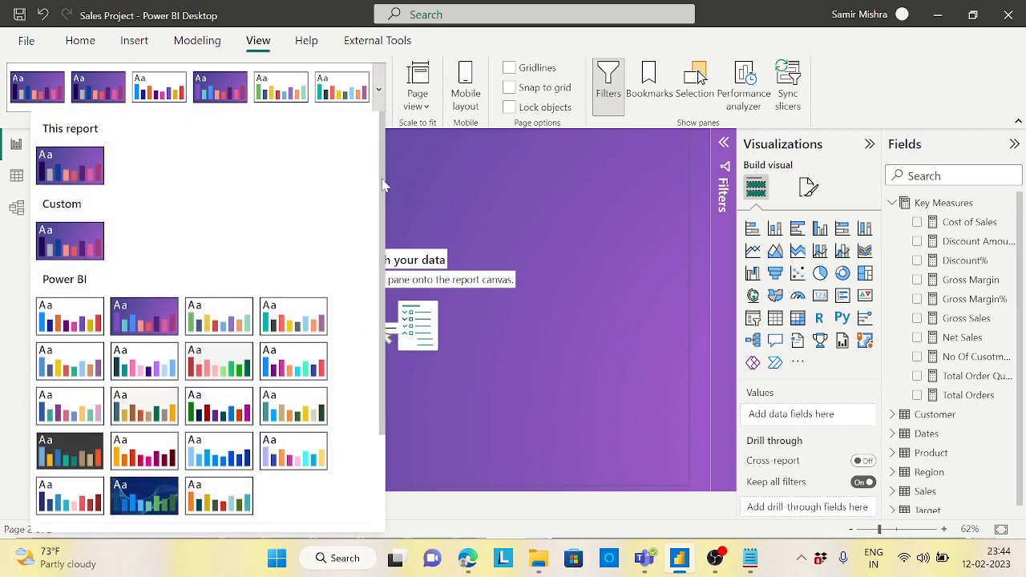
scroll(384, 240, down, 3)
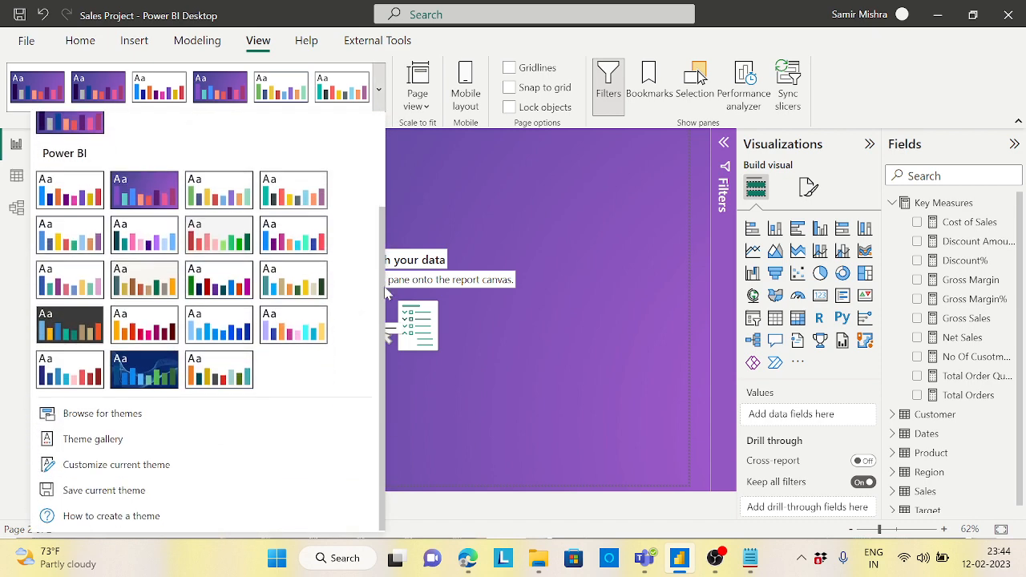
click(111, 498)
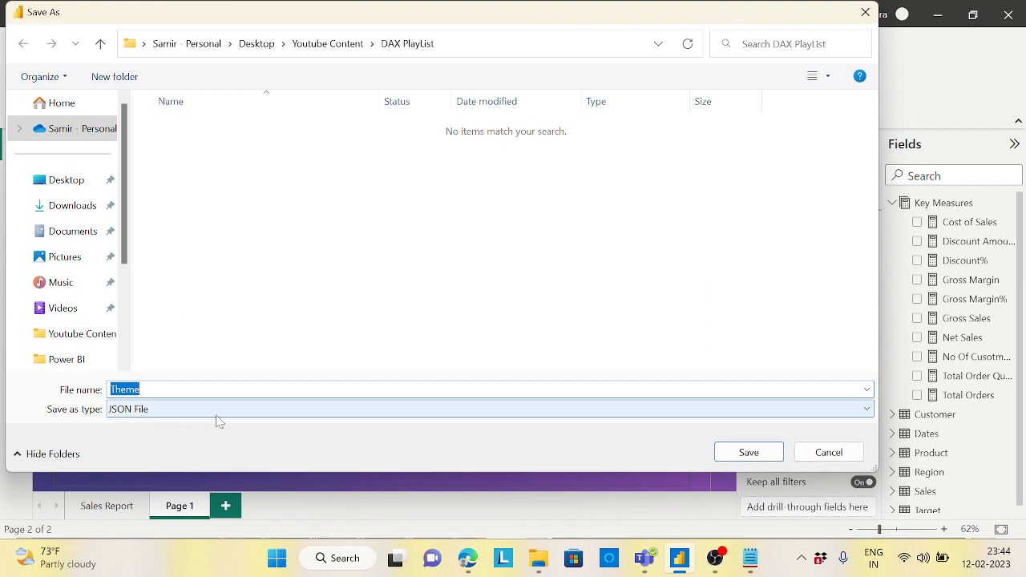
key(End)
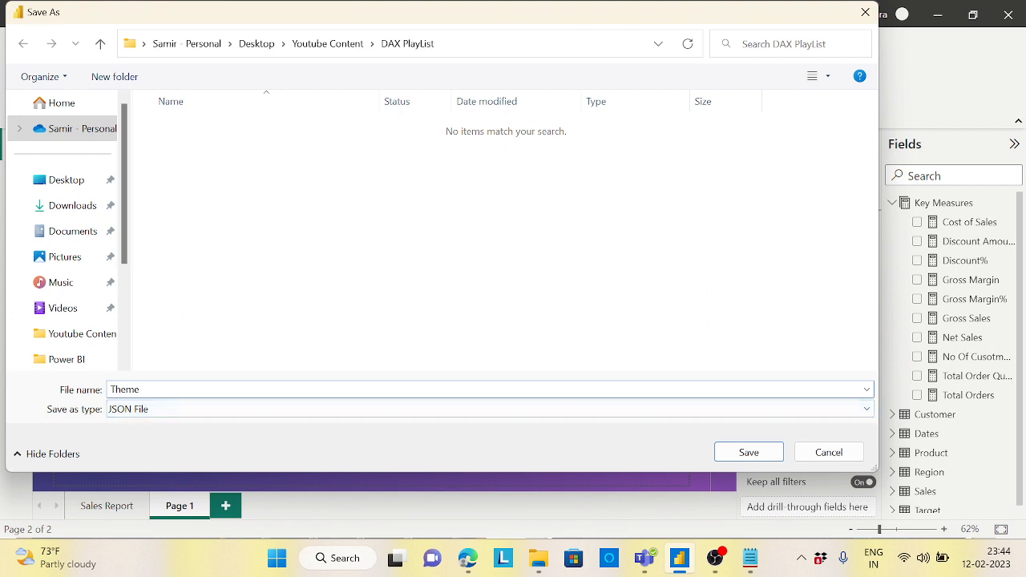
key(BackSpace)
key(BackSpace)
key(BackSpace)
key(BackSpace)
key(BackSpace)
text(Sales Report Theme)
key(Return)
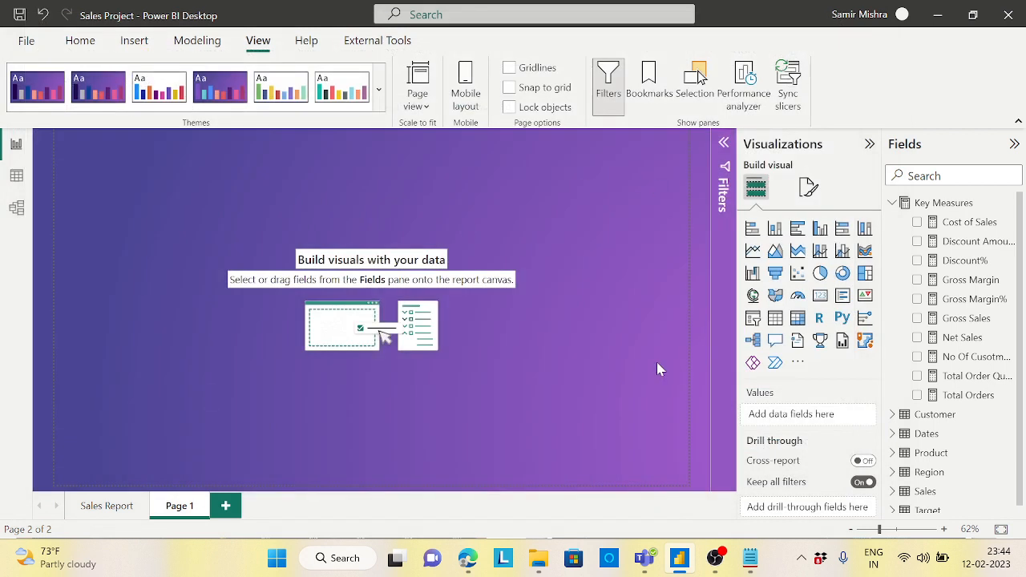
- Create a new blank report and dismiss its startup screen
click(33, 44)
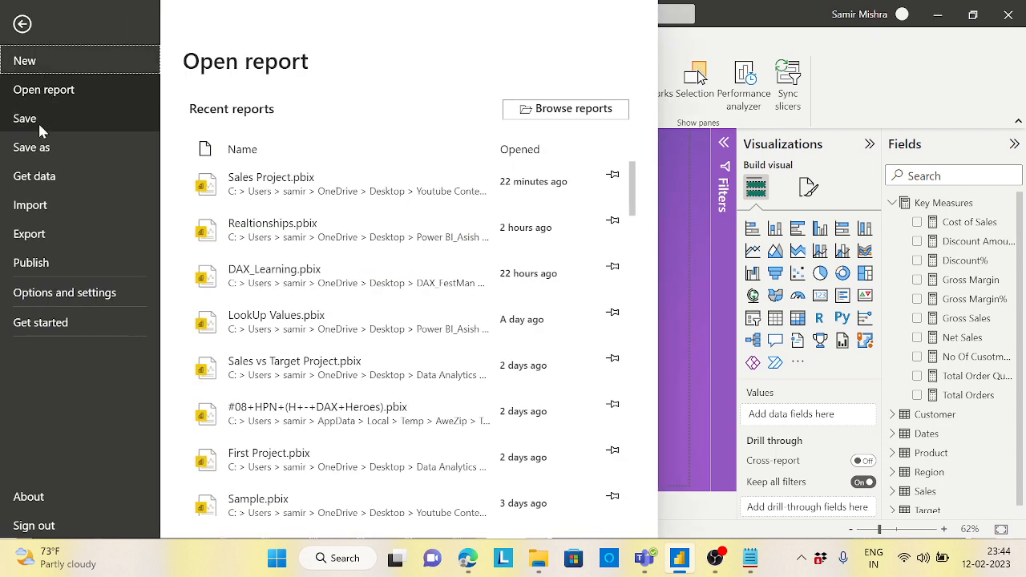
click(39, 67)
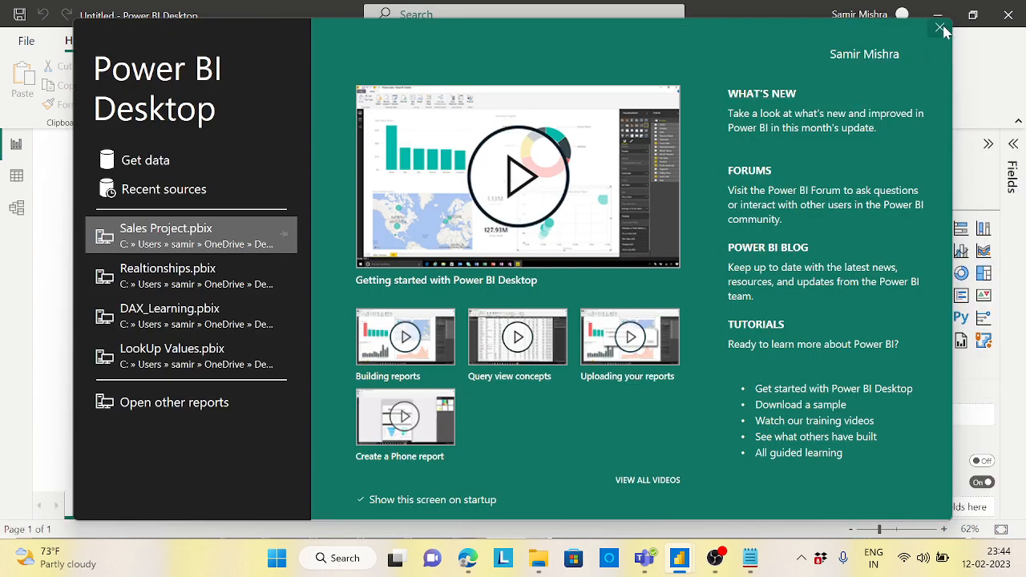
click(940, 27)
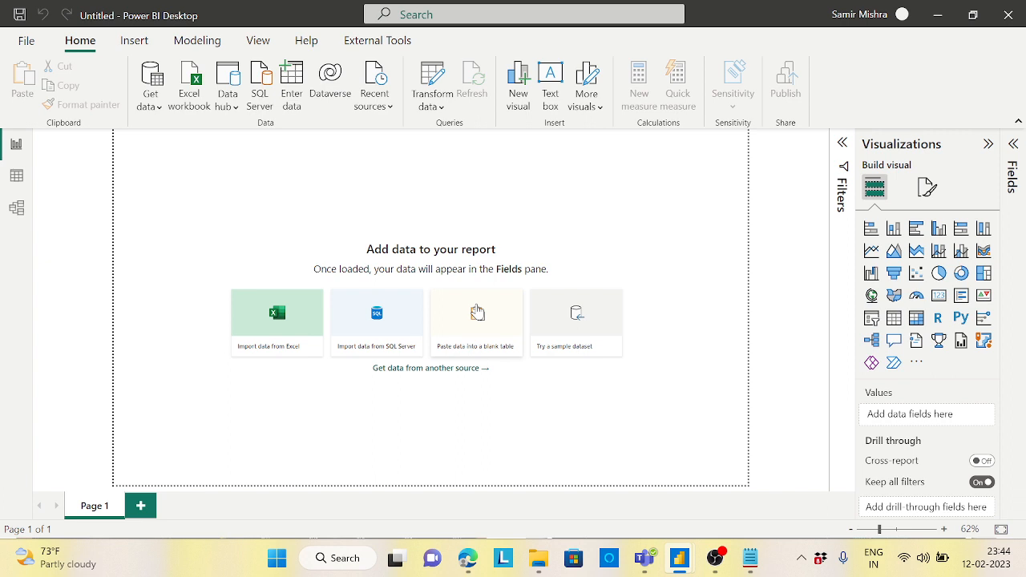
- Import the Sales Report Theme JSON file from the DAX PlayList folder as the new report's theme
click(258, 40)
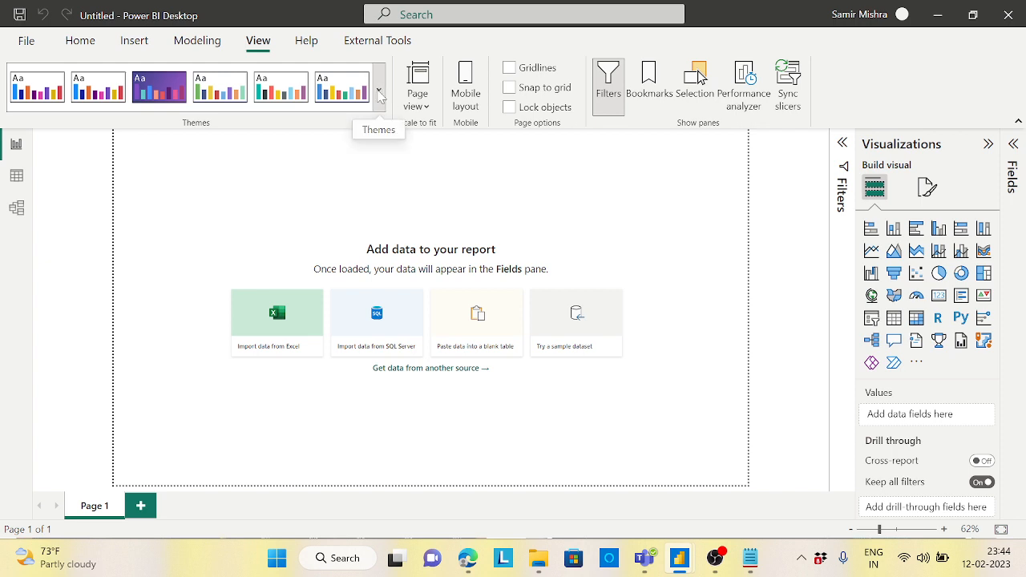
click(380, 95)
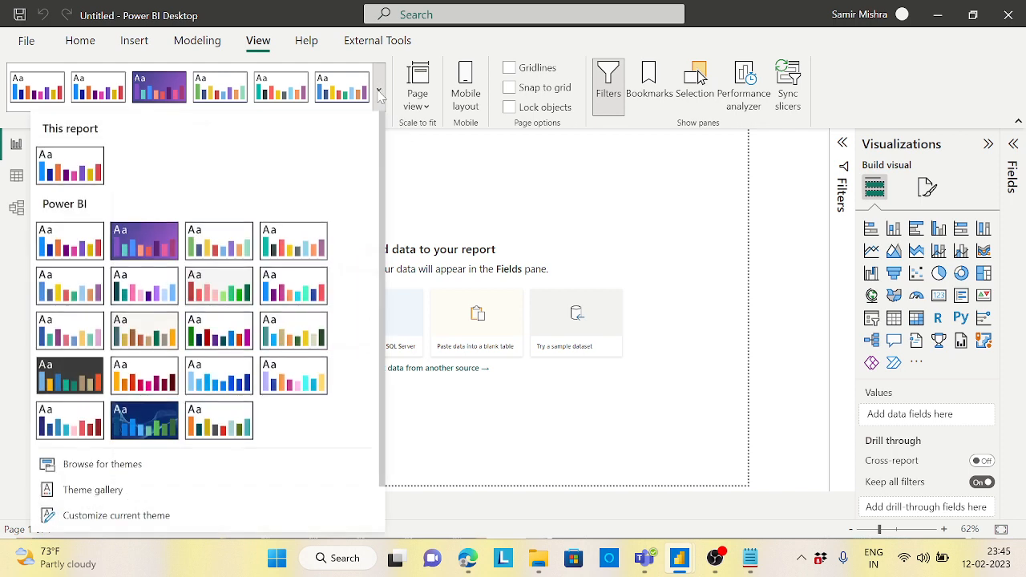
click(115, 473)
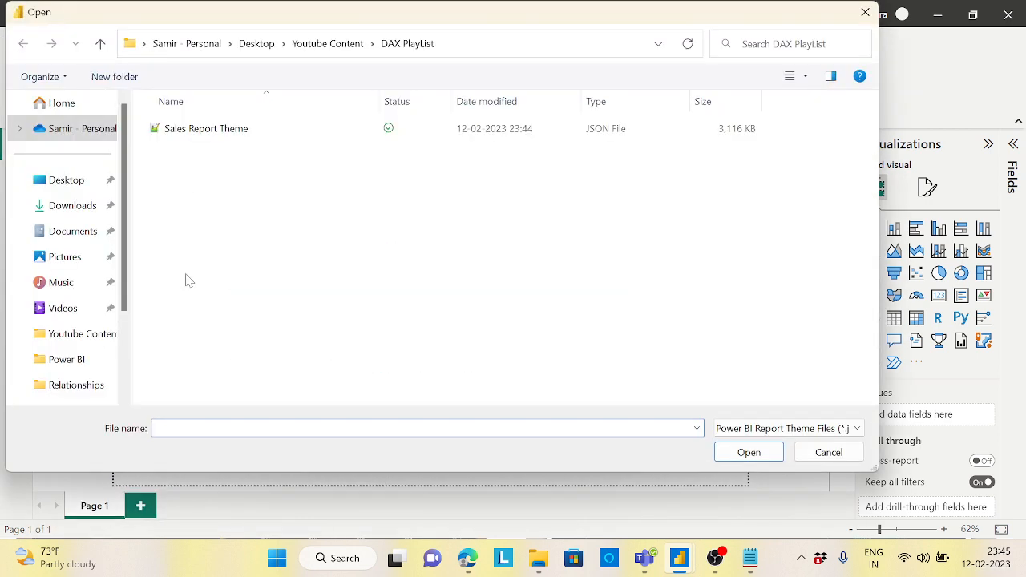
click(211, 131)
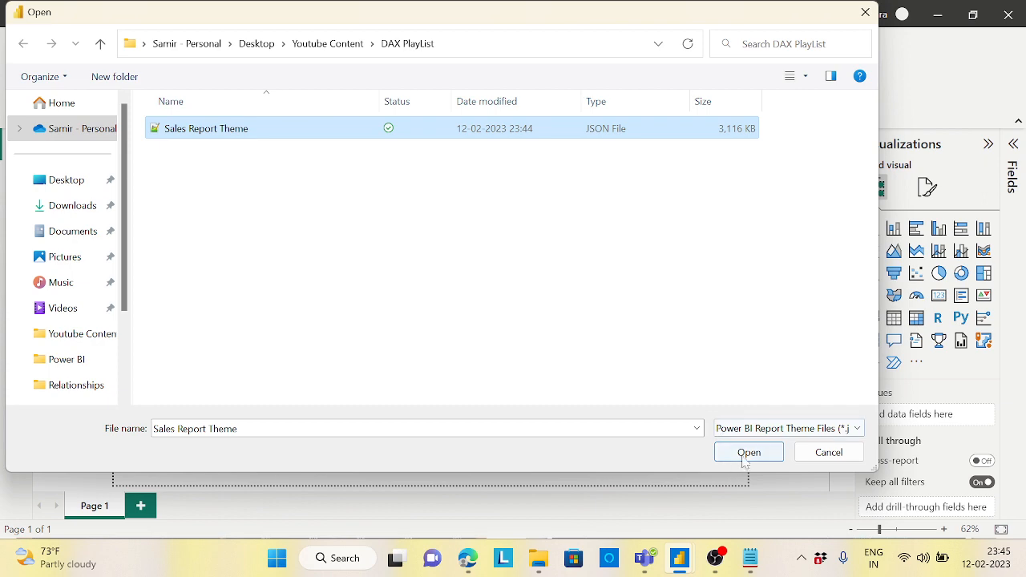
click(748, 454)
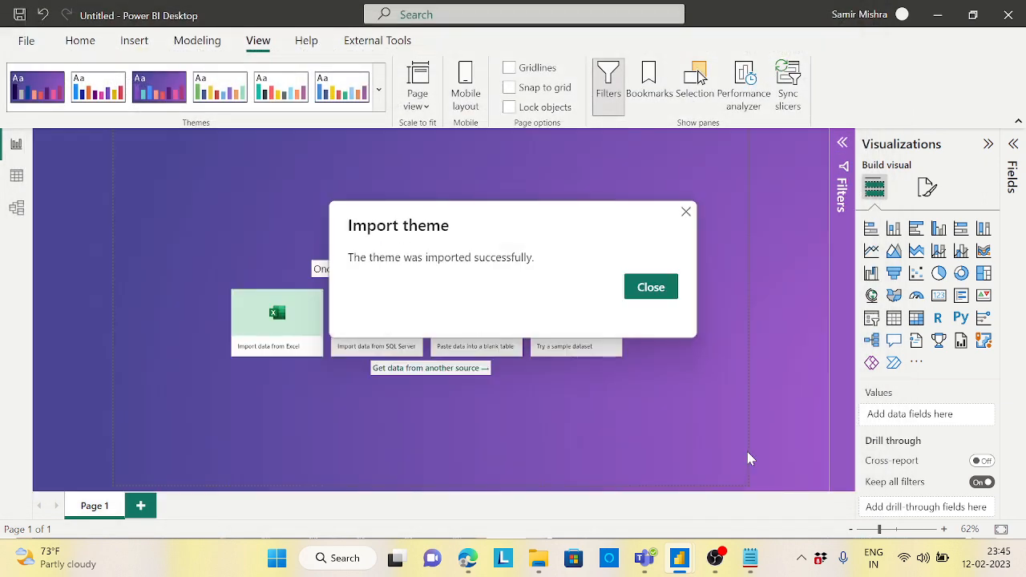
click(651, 287)
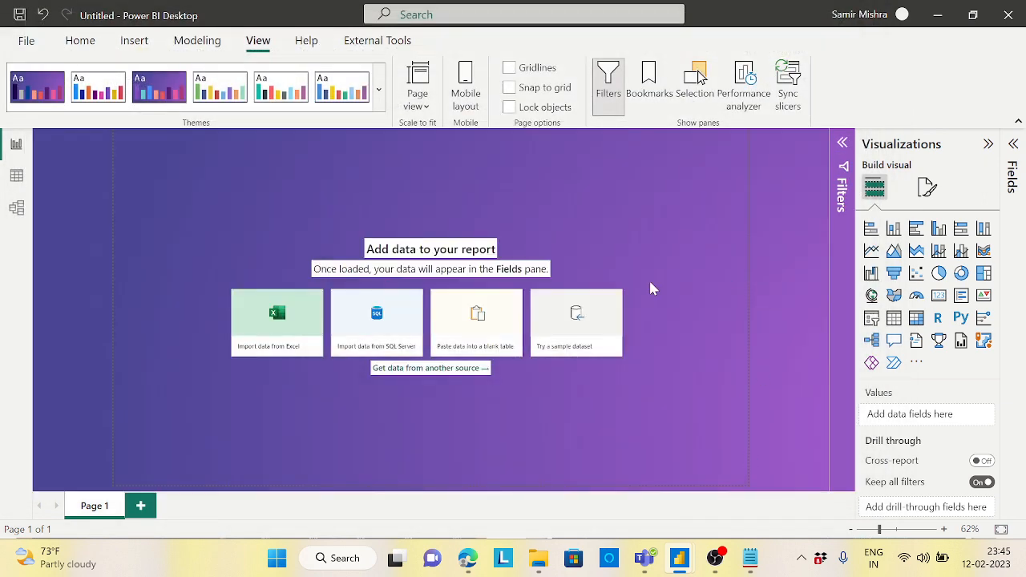